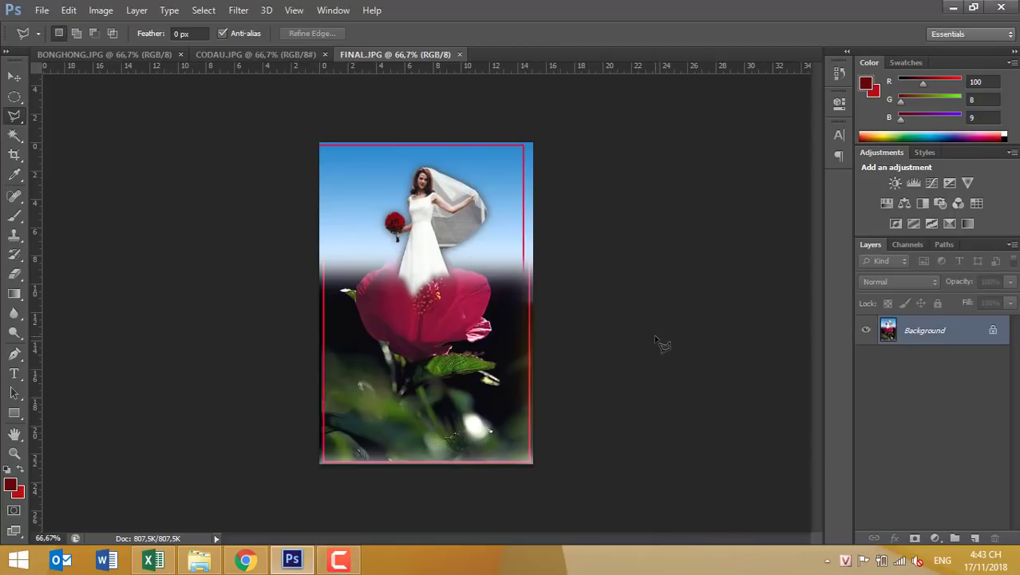
# - Review the finished FINAL.JPG composite and the CODAU.JPG and BONGHONG.JPG source photos
pyautogui.press('v')
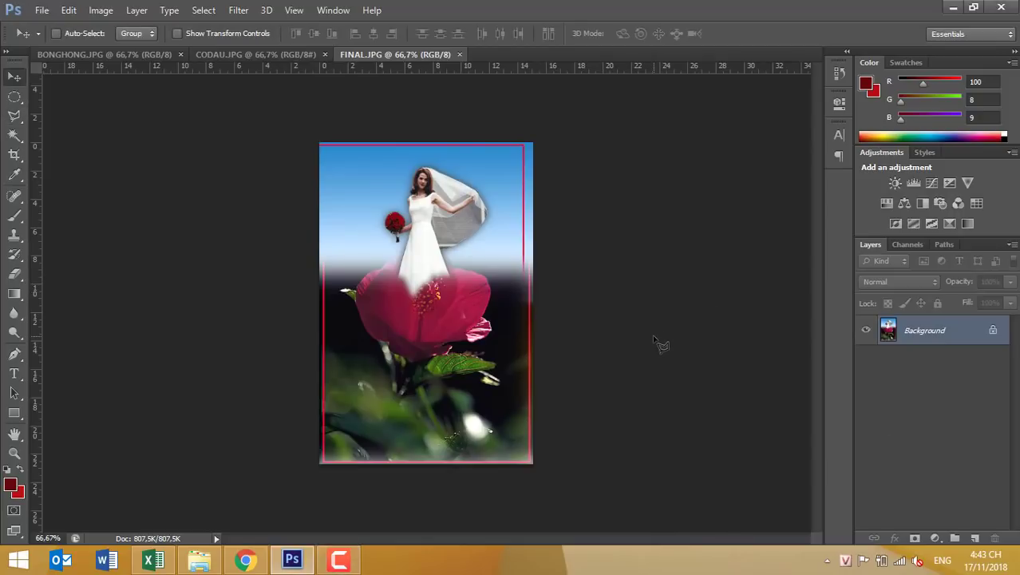
pyautogui.hotkey('ctrl', '+')
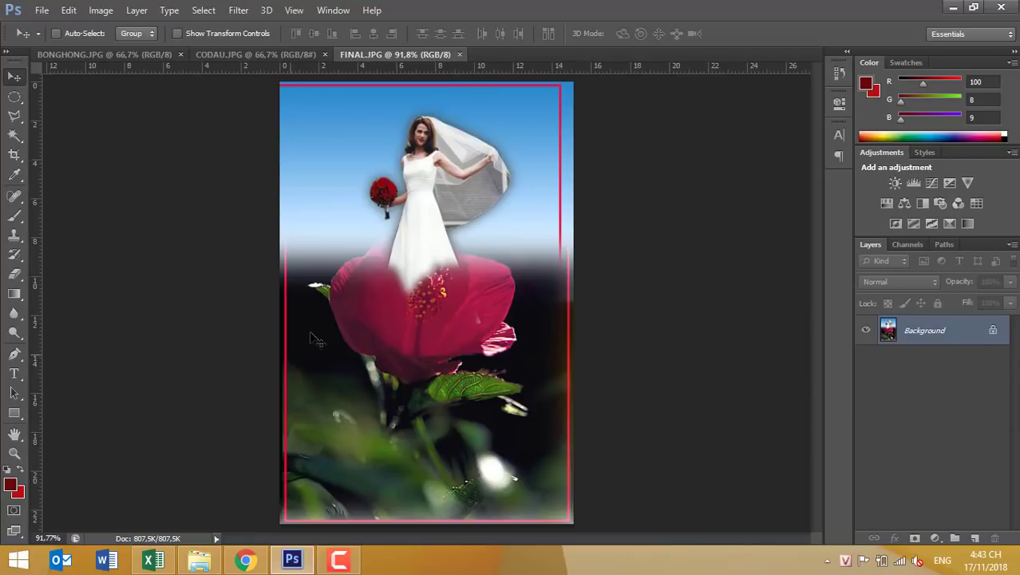
pyautogui.click(267, 54)
pyautogui.click(92, 53)
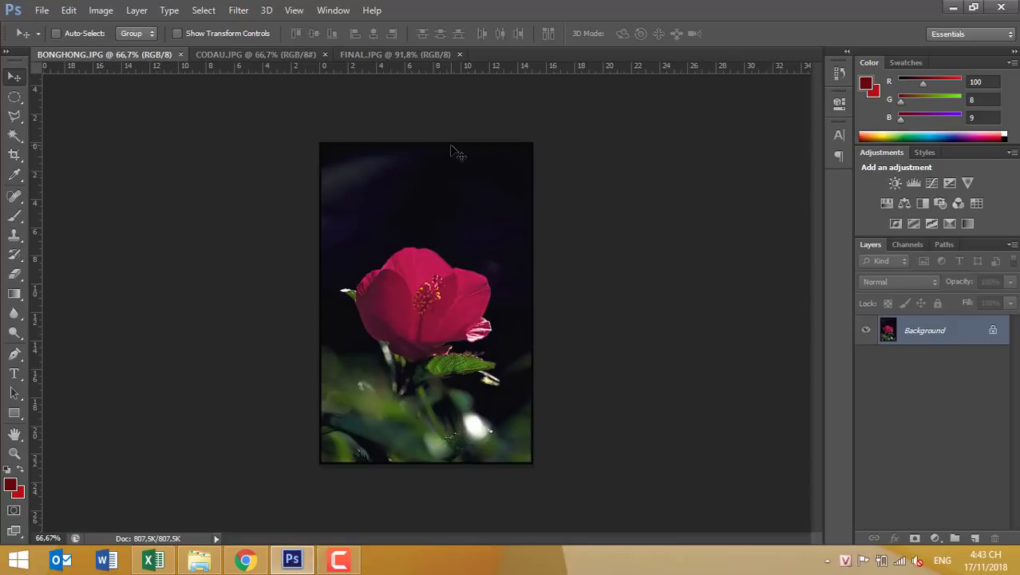
pyautogui.click(397, 56)
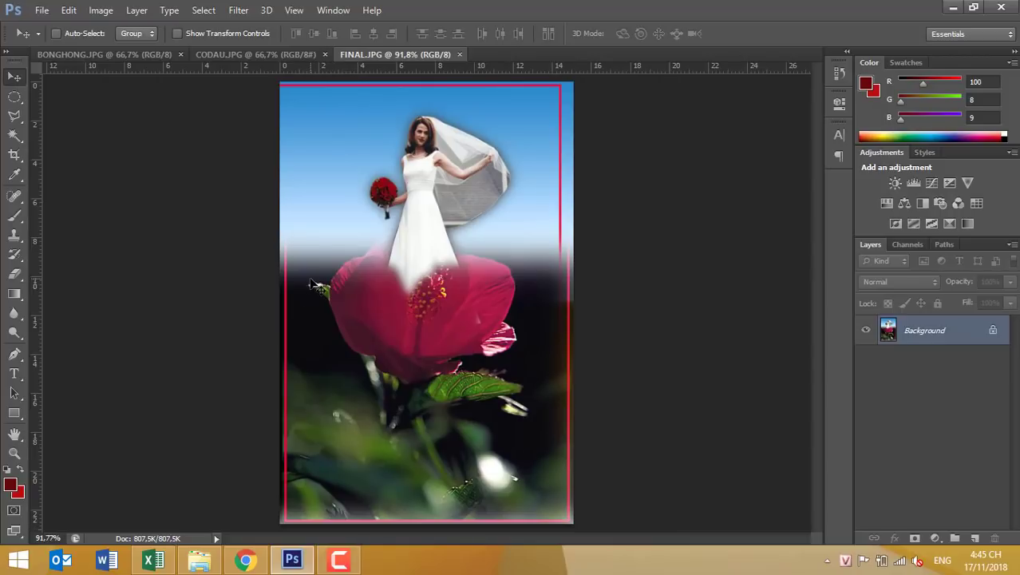
# - Create a new blank white document from the FINAL.JPG size preset at 72 ppi
pyautogui.hotkey('ctrl', 'n')
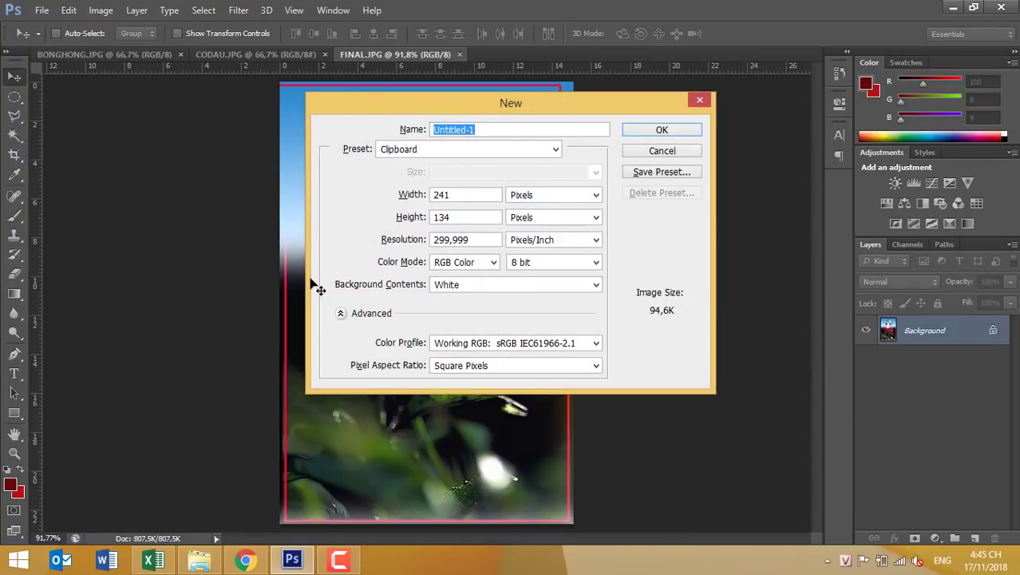
pyautogui.click(390, 151)
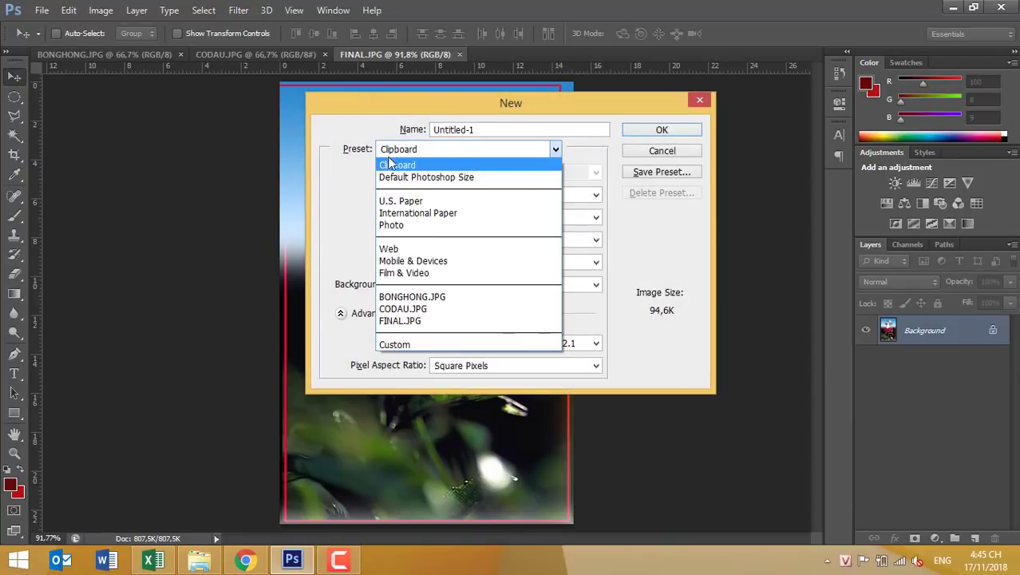
pyautogui.click(393, 321)
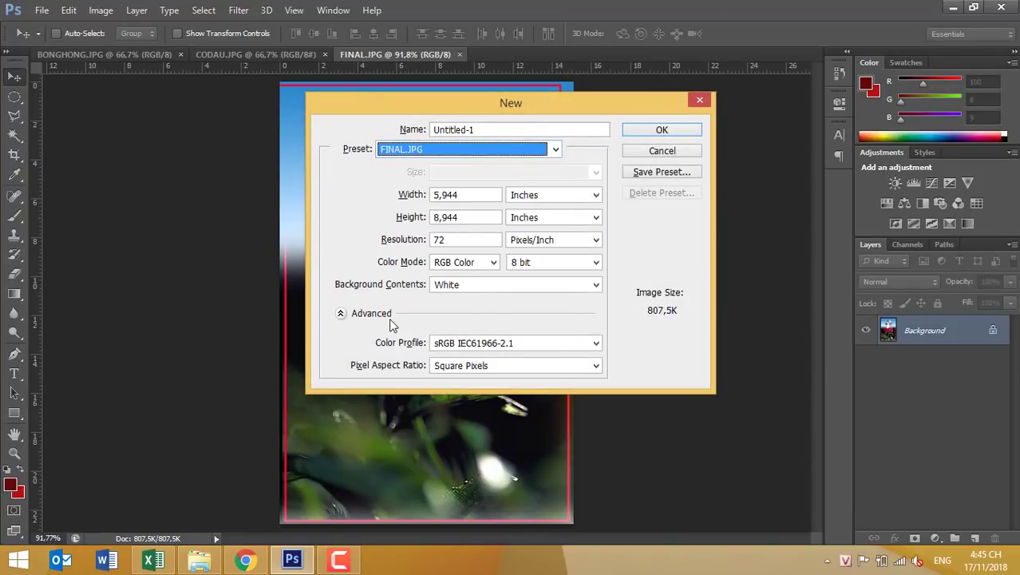
pyautogui.doubleClick(479, 238)
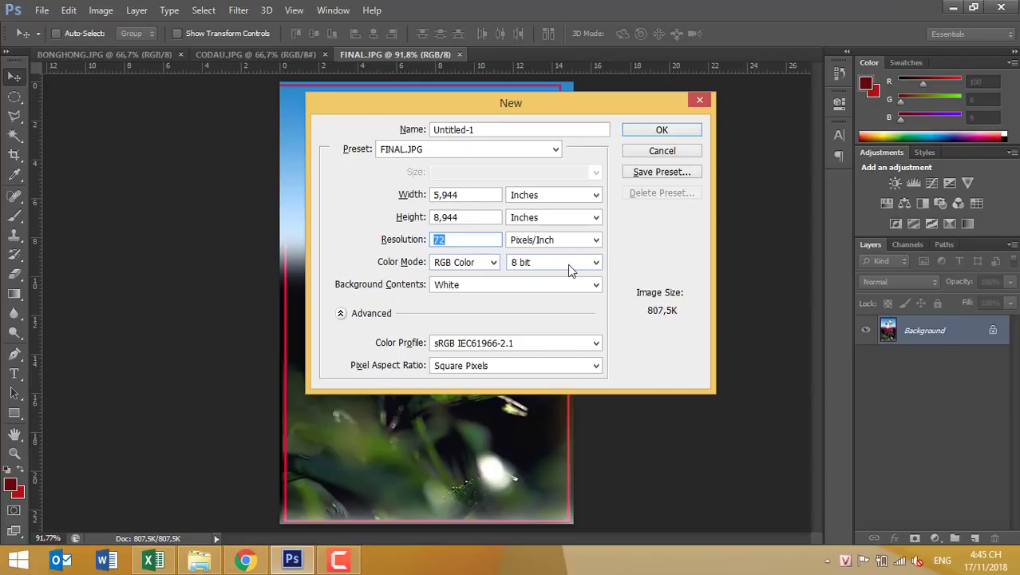
pyautogui.click(643, 134)
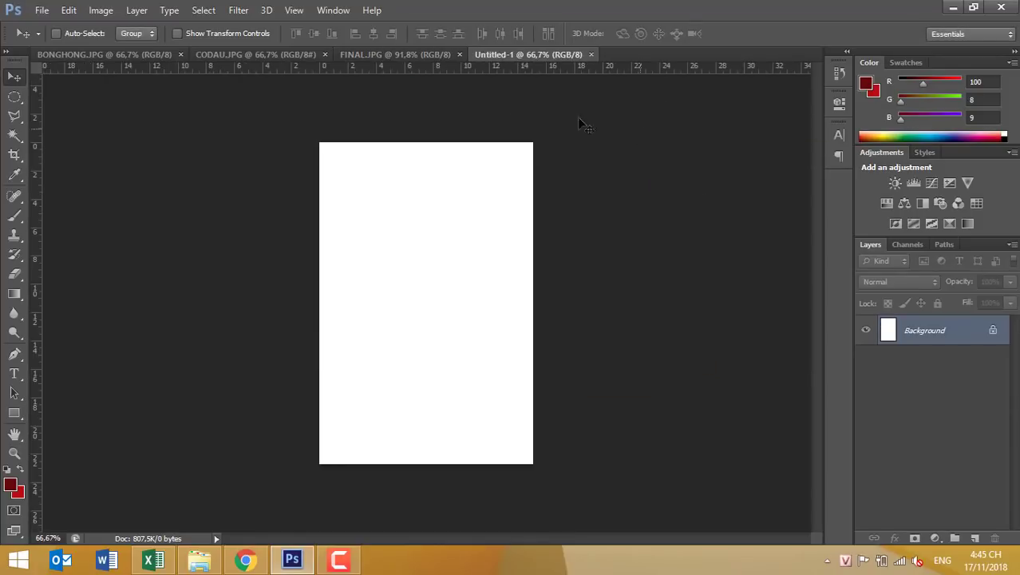
# - Drag the BONGHONG.JPG hibiscus photo into Untitled-1 as Layer 1, filling the canvas
pyautogui.click(133, 56)
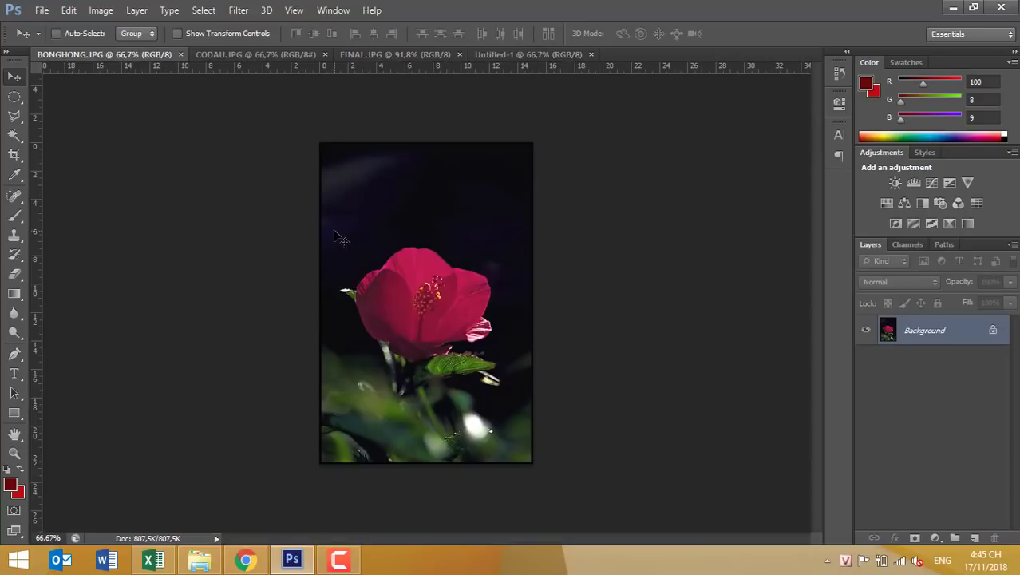
pyautogui.hotkey('ctrl', 'a')
pyautogui.hotkey('ctrl', 'd')
pyautogui.moveTo(424, 283); pyautogui.dragTo(508, 60)
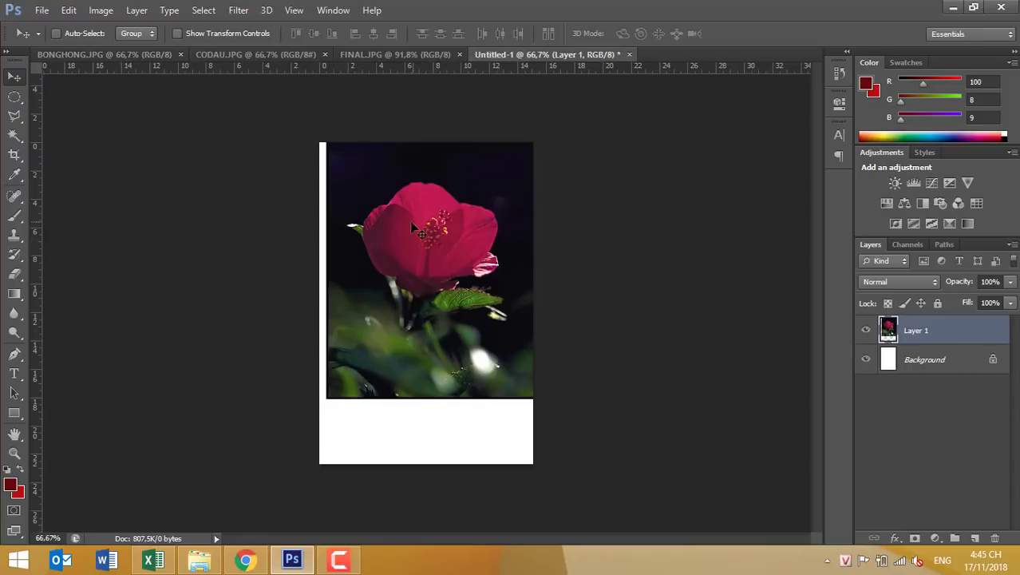
pyautogui.moveTo(507, 61)
pyautogui.mouseDown()
pyautogui.moveTo(393, 261)
pyautogui.moveTo(402, 291)
pyautogui.mouseUp()
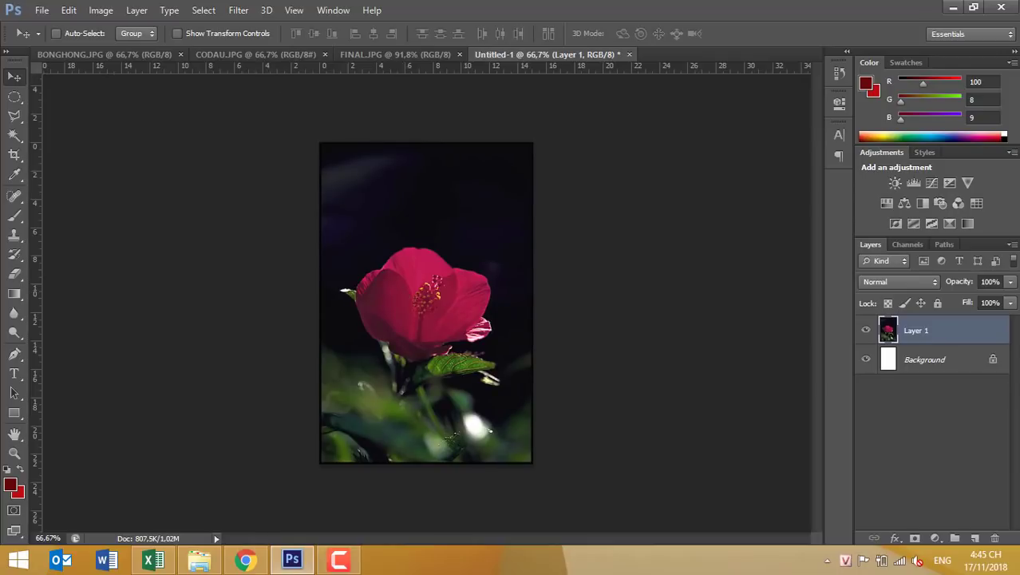
# - Add empty Layer 2 and sample FINAL.JPG's sky blue 2b8ace as the foreground colour
pyautogui.click(974, 538)
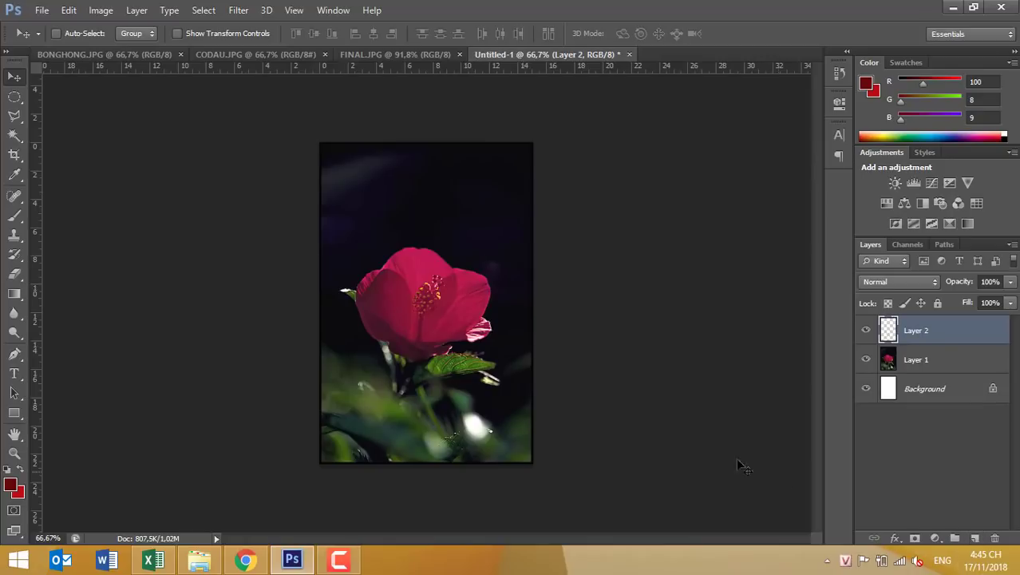
pyautogui.click(404, 57)
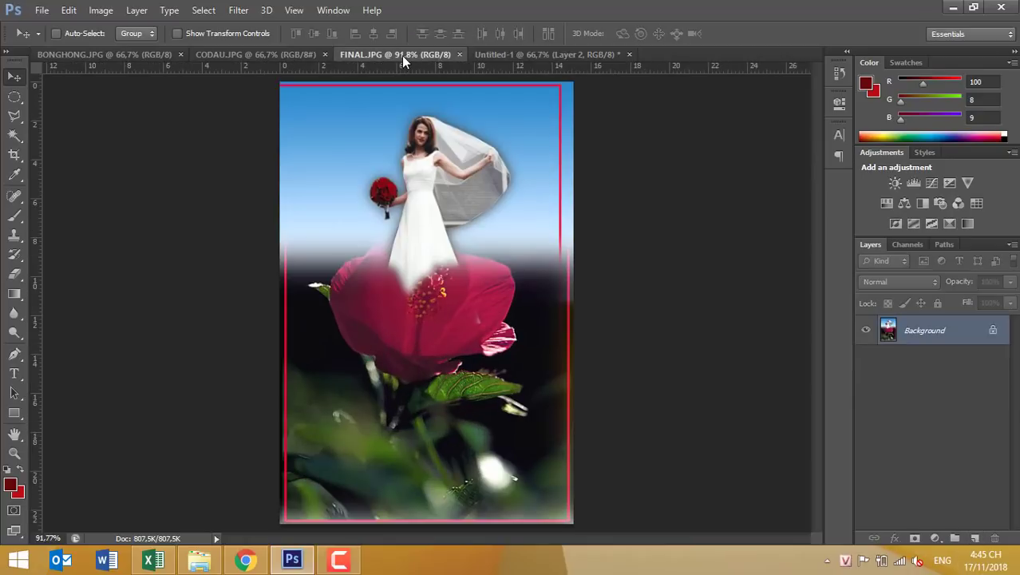
pyautogui.click(13, 485)
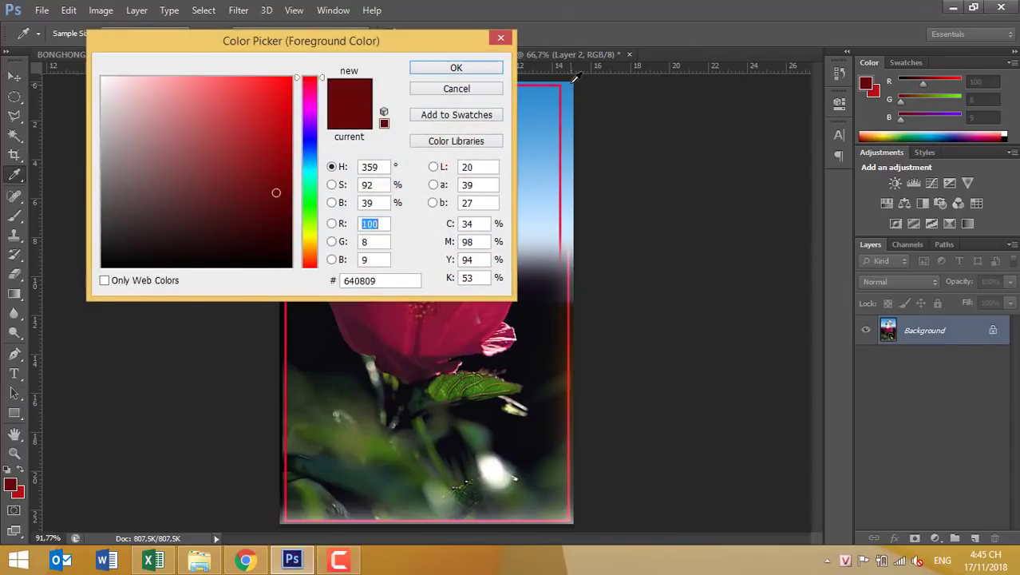
pyautogui.click(572, 83)
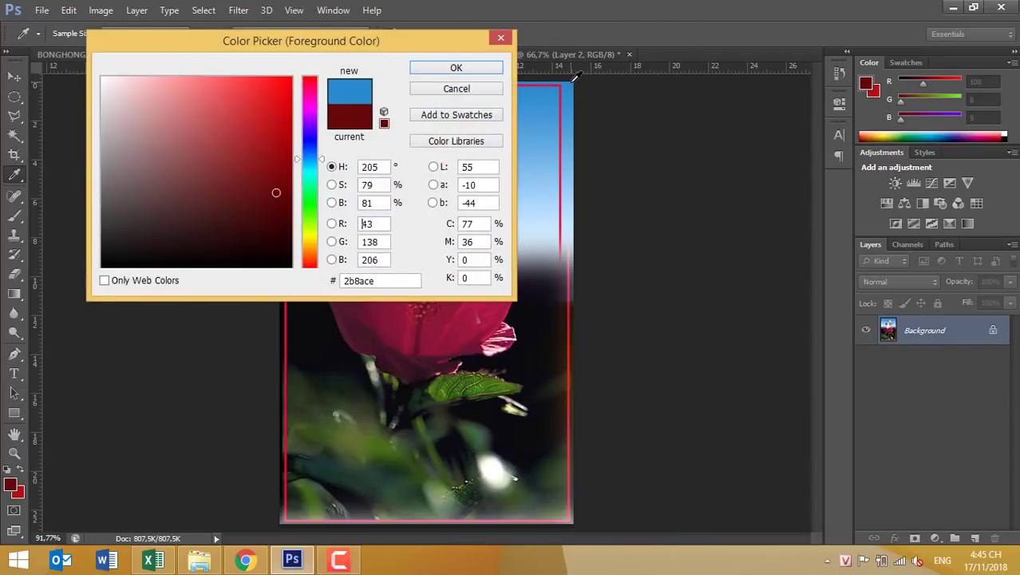
pyautogui.click(422, 67)
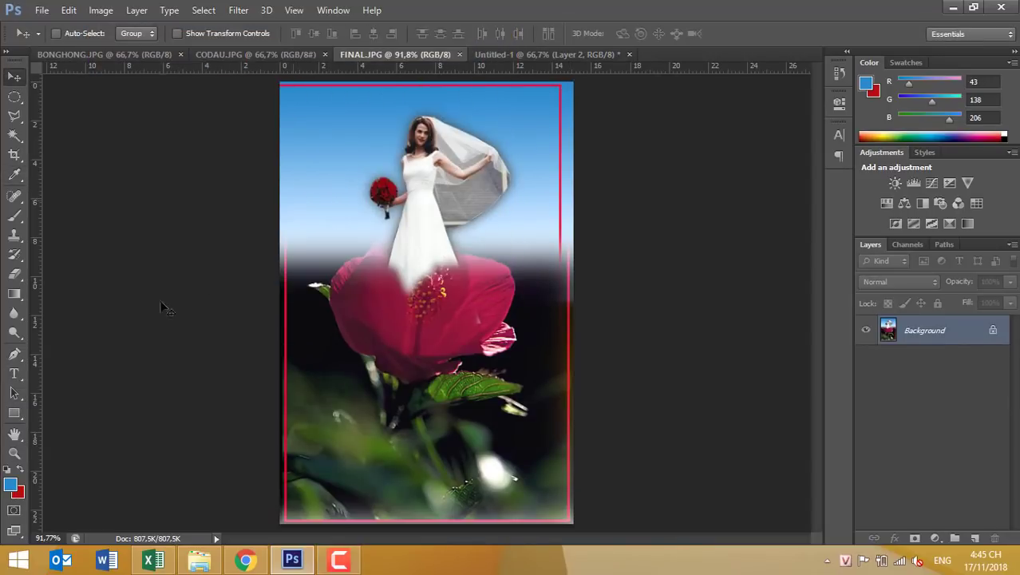
# - Set the background colour to pale blue e3f1fc and return to Untitled-1
pyautogui.click(19, 493)
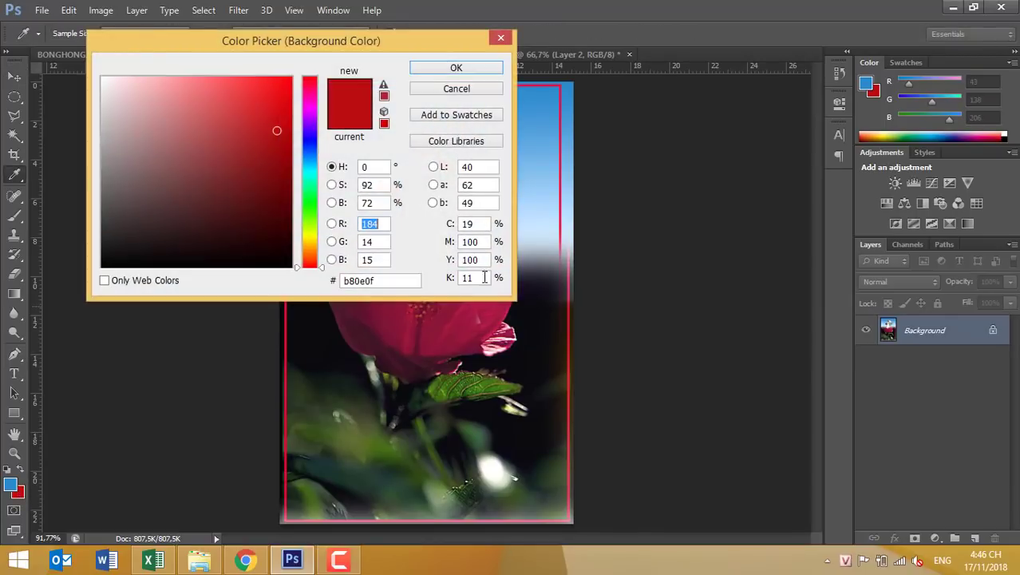
pyautogui.click(572, 217)
pyautogui.click(120, 79)
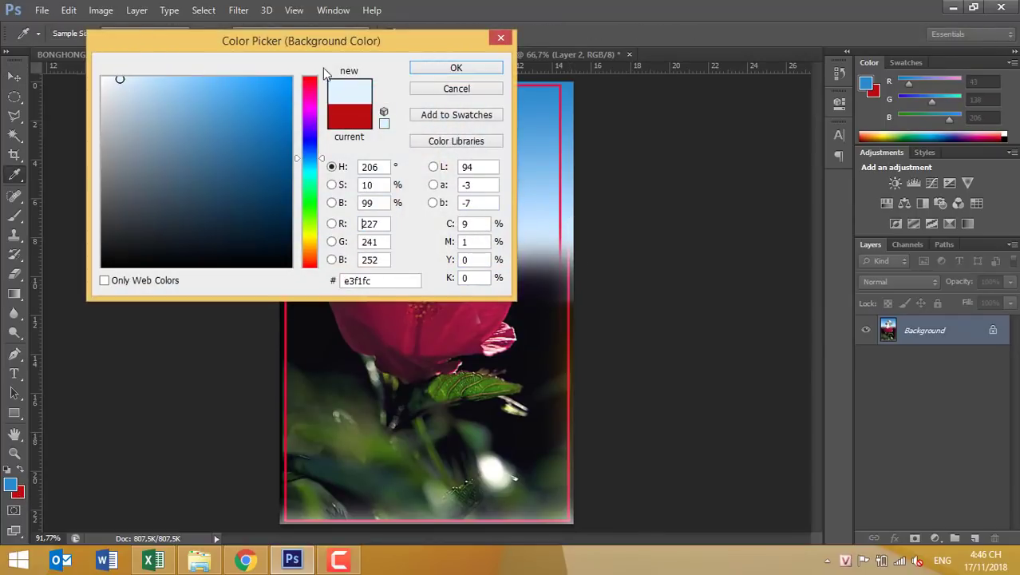
pyautogui.click(421, 68)
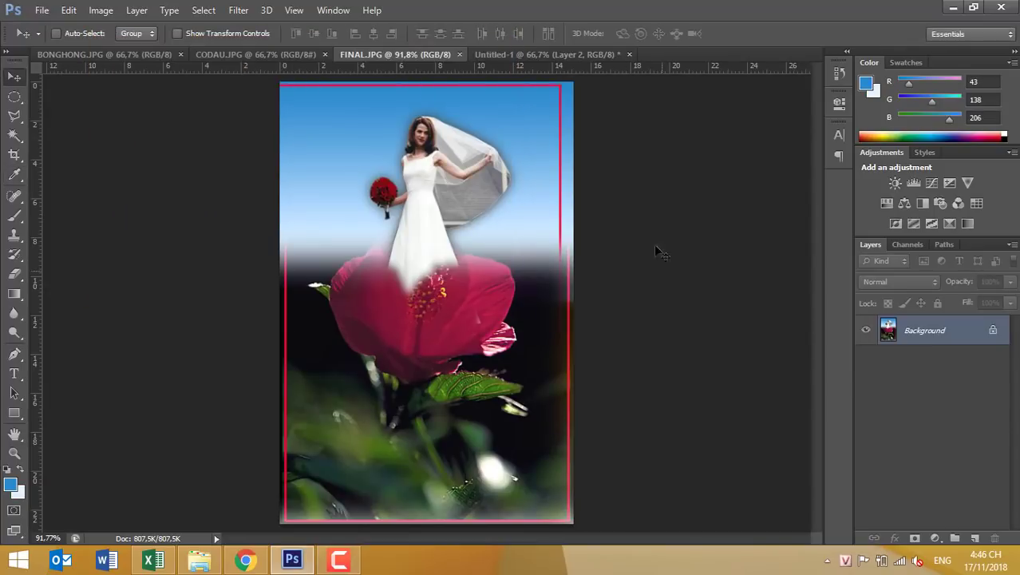
pyautogui.click(565, 57)
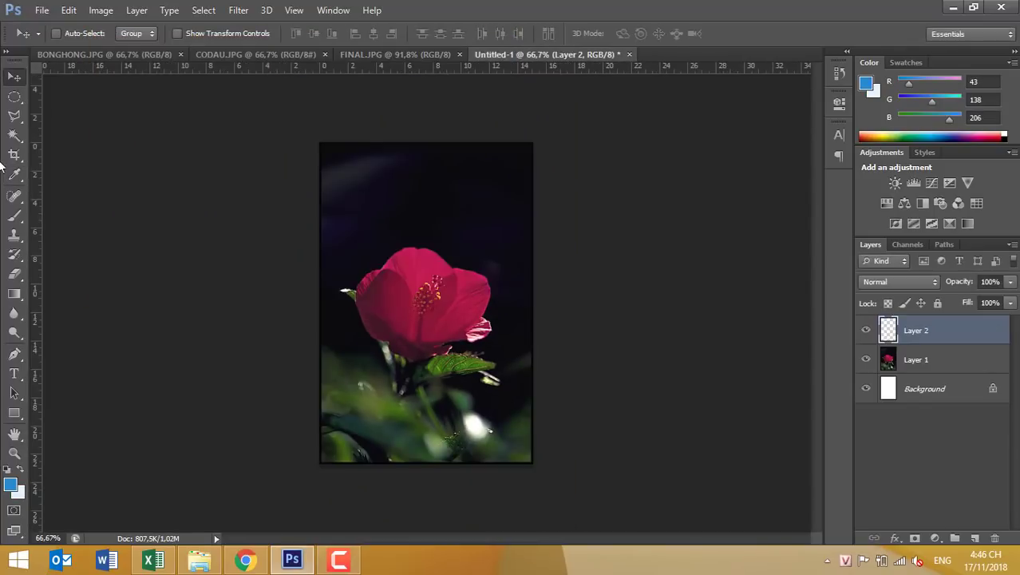
# - Fill Layer 2 with a Foreground-to-Background blue gradient running from the canvas top downward
pyautogui.click(14, 292)
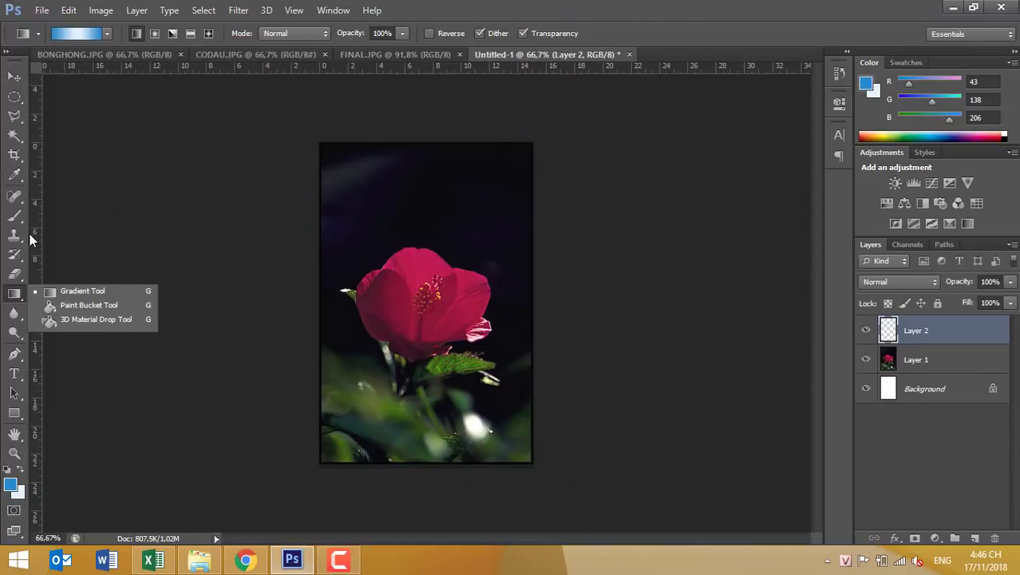
pyautogui.click(107, 33)
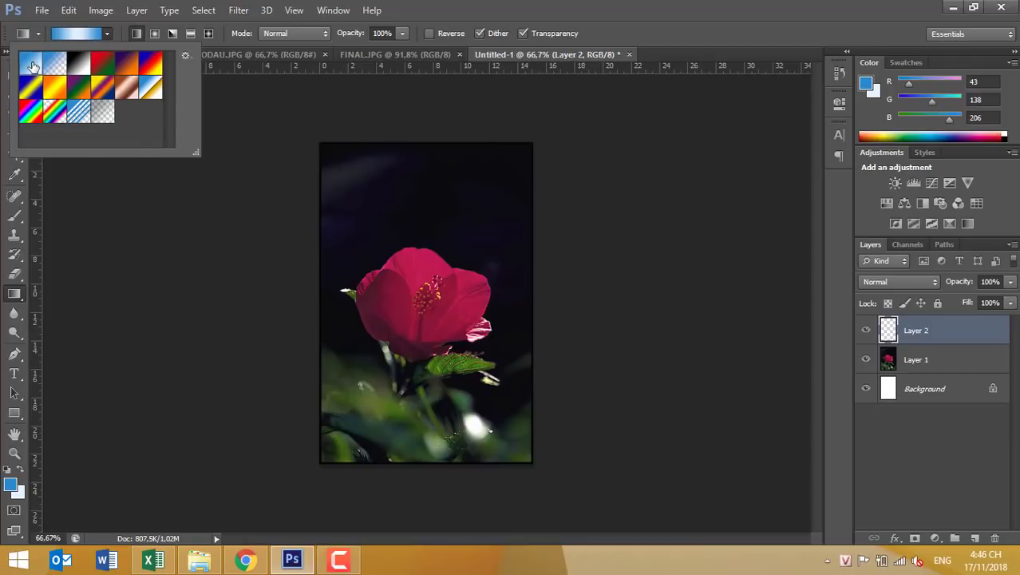
pyautogui.doubleClick(32, 65)
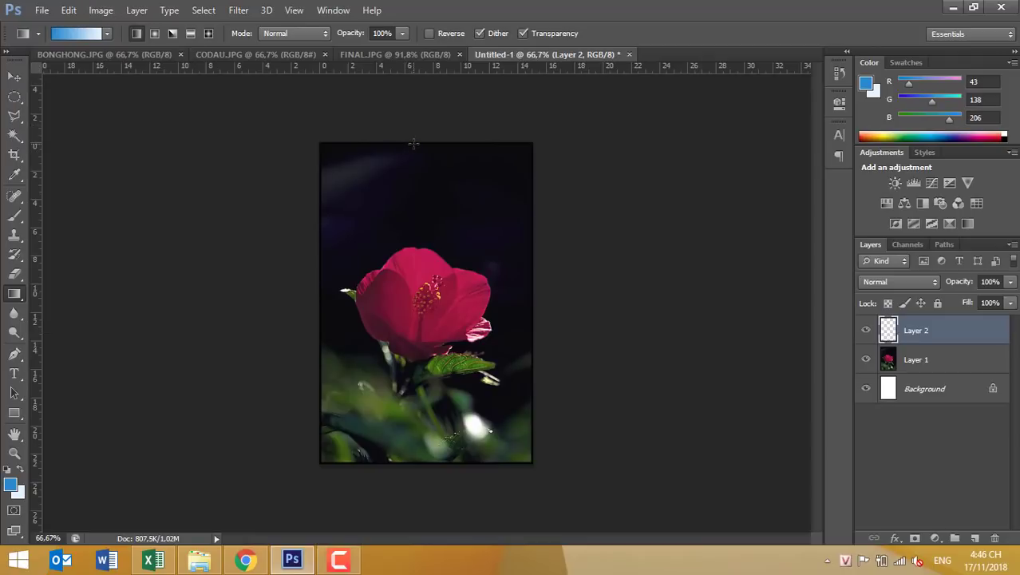
pyautogui.moveTo(412, 143); pyautogui.dragTo(412, 287)
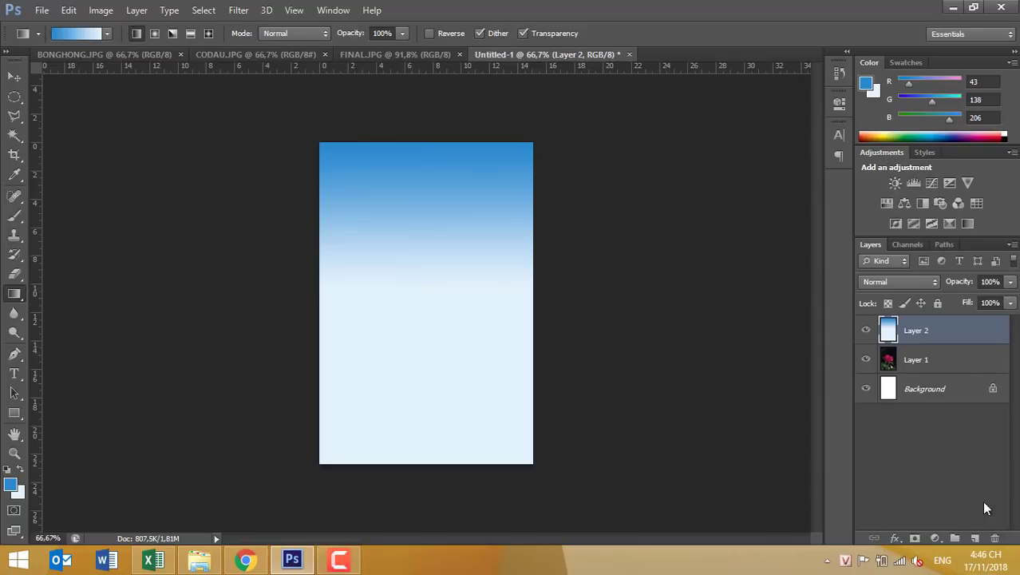
# - Mask Layer 2 with a Foreground-to-Transparent gradient hiding the sky's lower half, then float Untitled-1
pyautogui.click(915, 539)
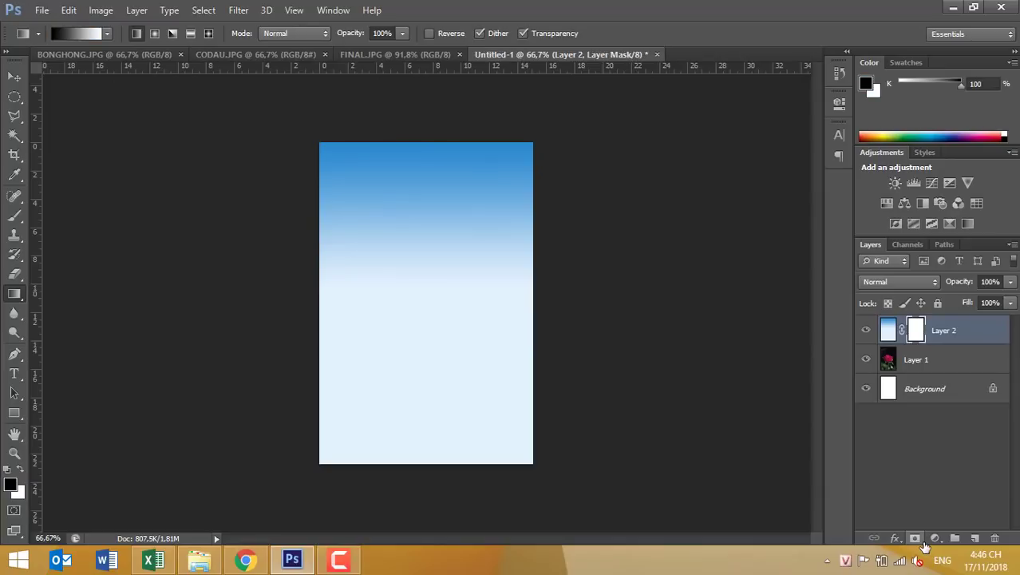
pyautogui.click(106, 35)
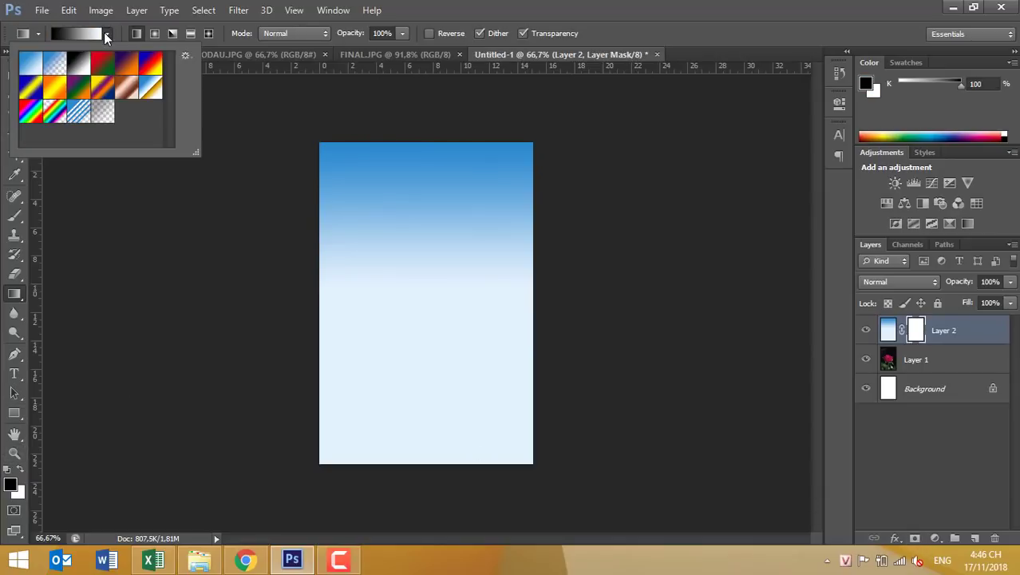
pyautogui.doubleClick(53, 67)
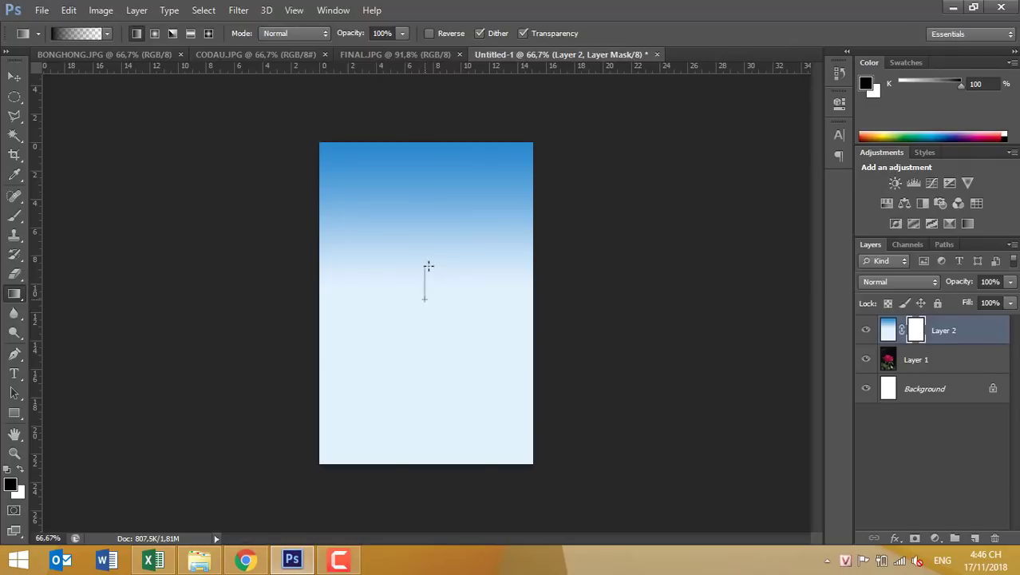
pyautogui.moveTo(425, 299); pyautogui.dragTo(426, 262)
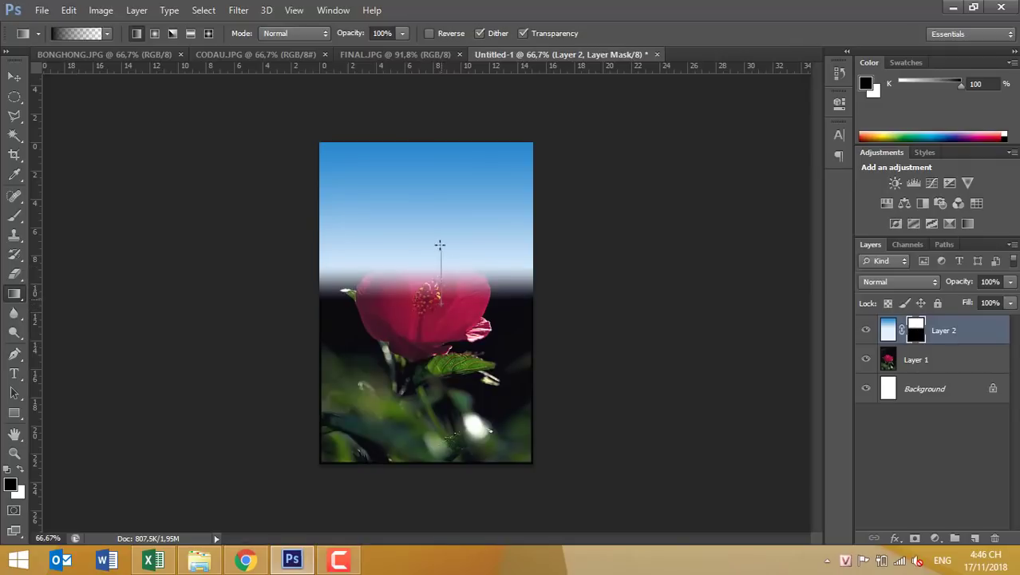
pyautogui.moveTo(439, 245); pyautogui.dragTo(439, 244)
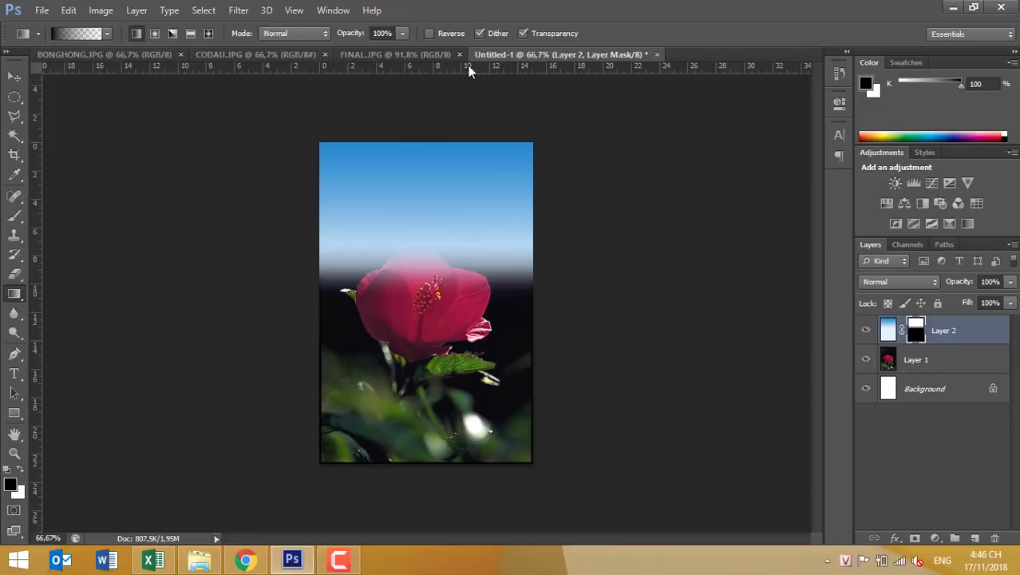
pyautogui.moveTo(530, 54); pyautogui.dragTo(553, 137)
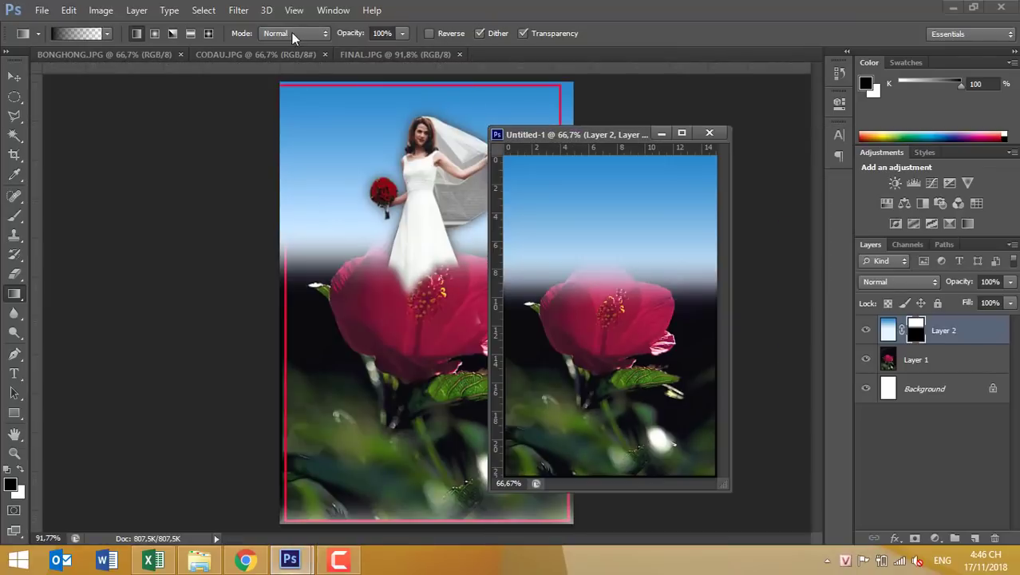
# - Arrange floating FINAL.JPG and Untitled-1 windows side by side, enlarging the composite window
pyautogui.moveTo(348, 54); pyautogui.dragTo(299, 130)
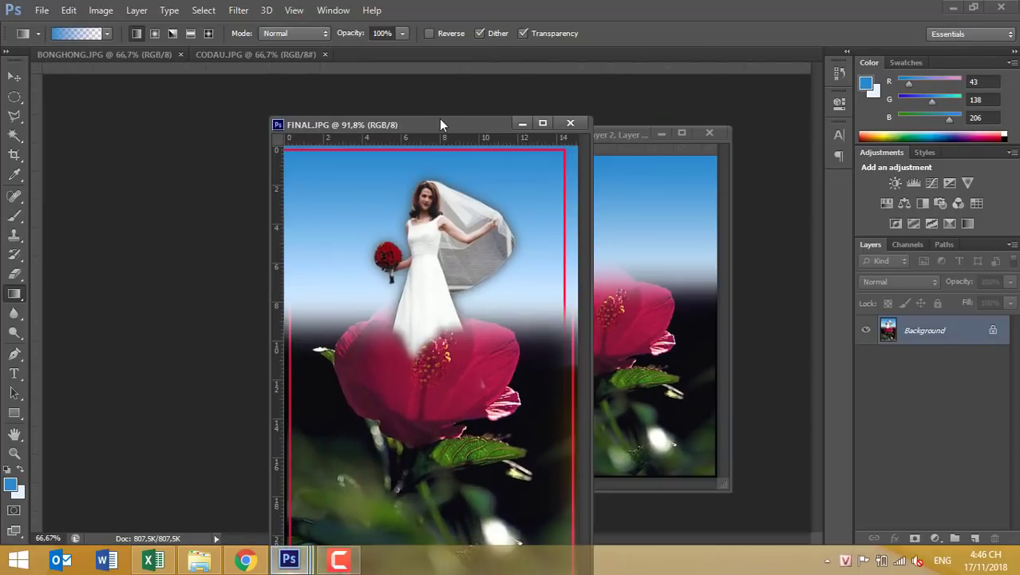
pyautogui.moveTo(440, 125); pyautogui.dragTo(301, 61)
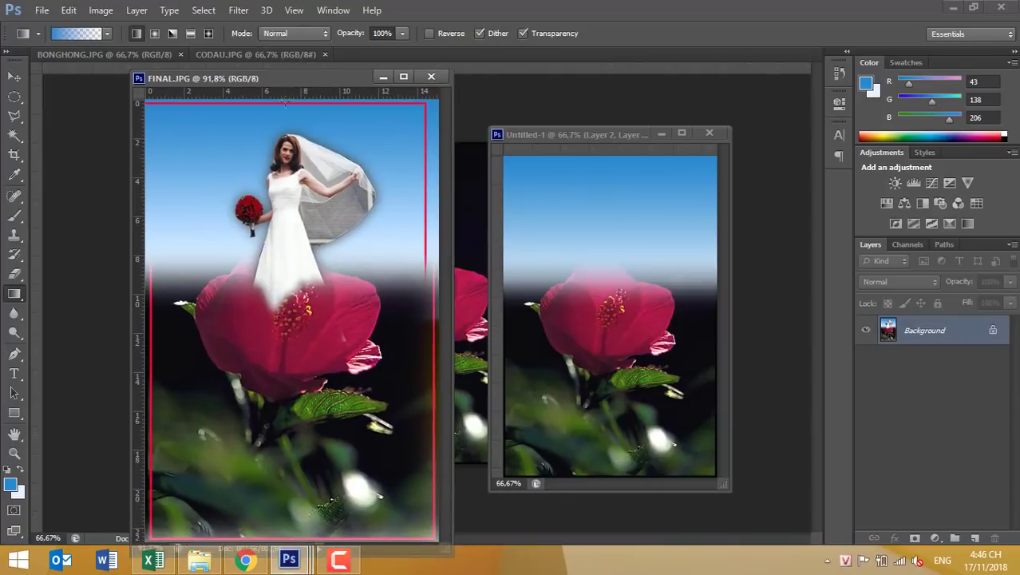
pyautogui.scroll(-1, 318, 311)
pyautogui.scroll(-1, 318, 311)
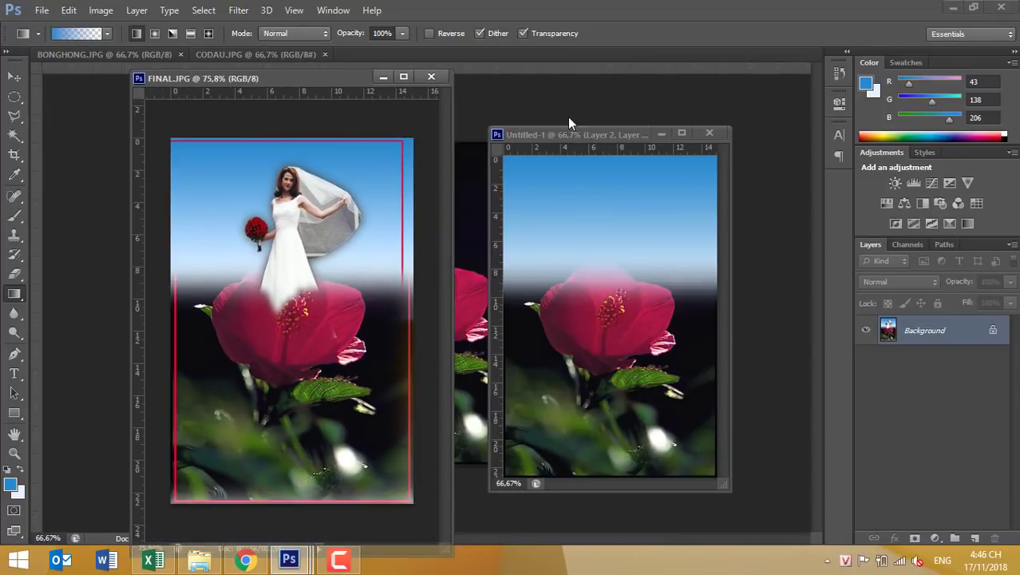
pyautogui.moveTo(582, 134); pyautogui.dragTo(559, 83)
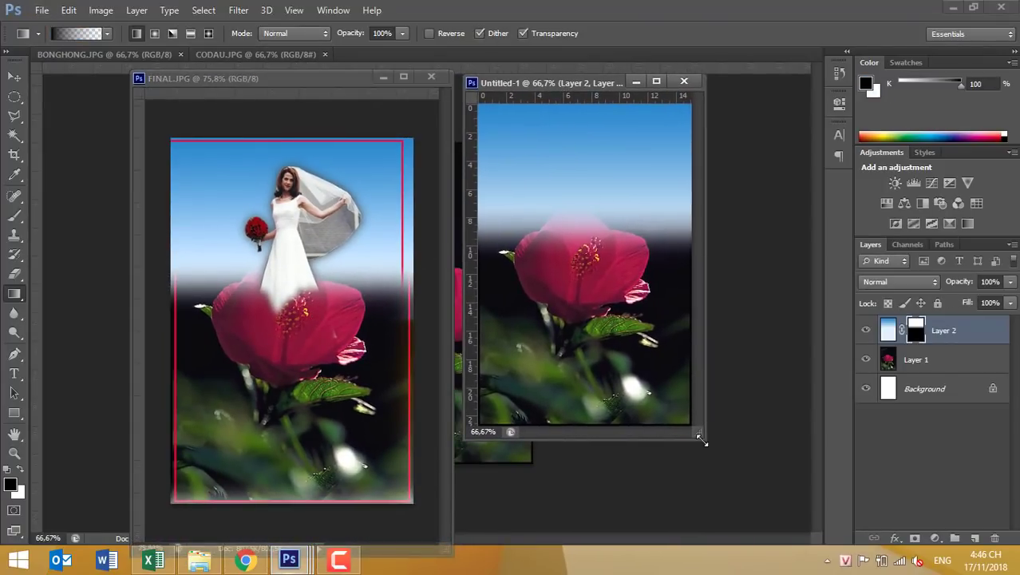
pyautogui.moveTo(720, 475); pyautogui.dragTo(751, 537)
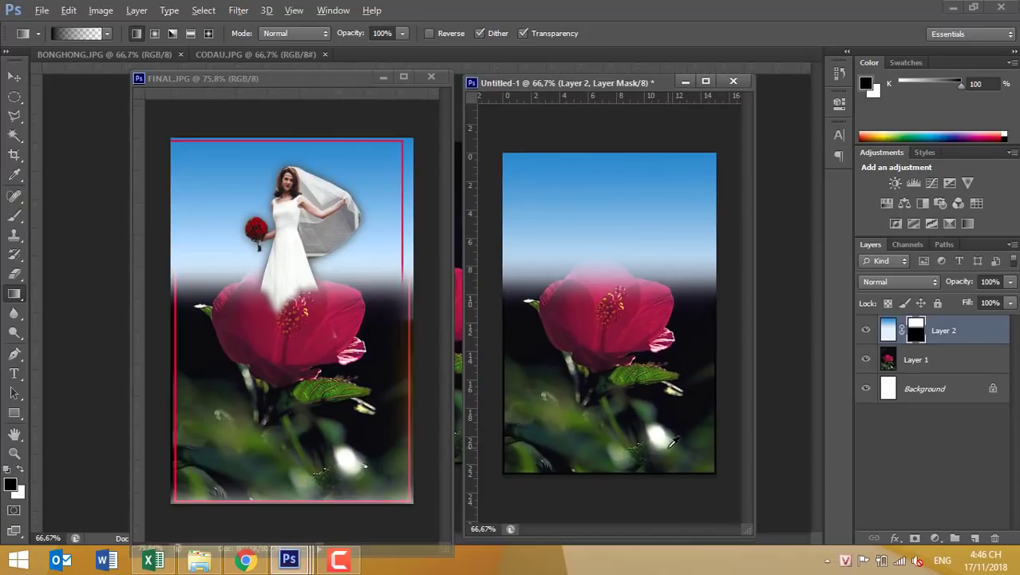
pyautogui.scroll(1, 673, 442)
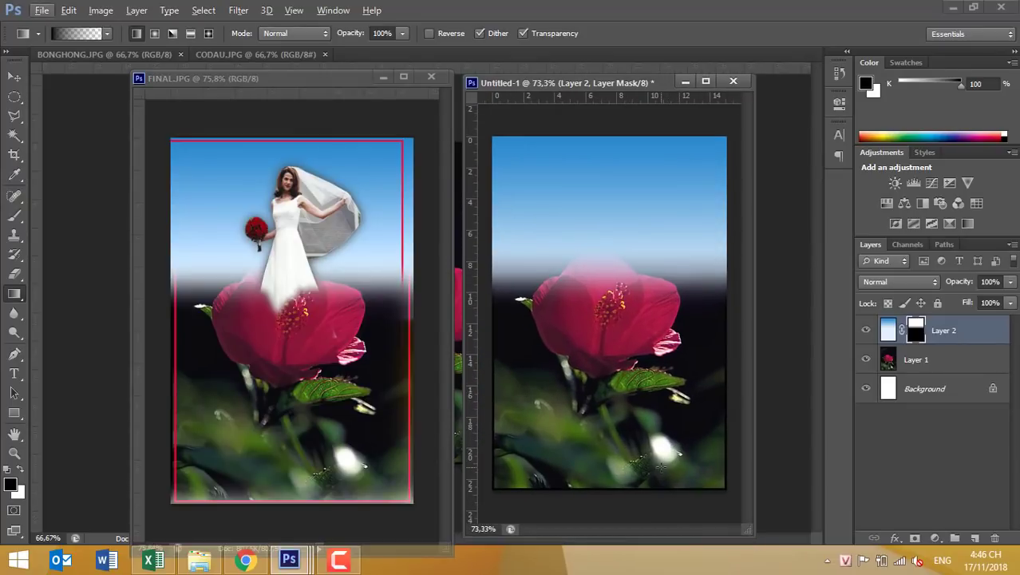
pyautogui.scroll(1, 661, 466)
pyautogui.scroll(-1, 669, 455)
# - Free-transform Layer 2's sky gradient to about 85% height at full width
pyautogui.click(884, 335)
pyautogui.hotkey('ctrl', 't')
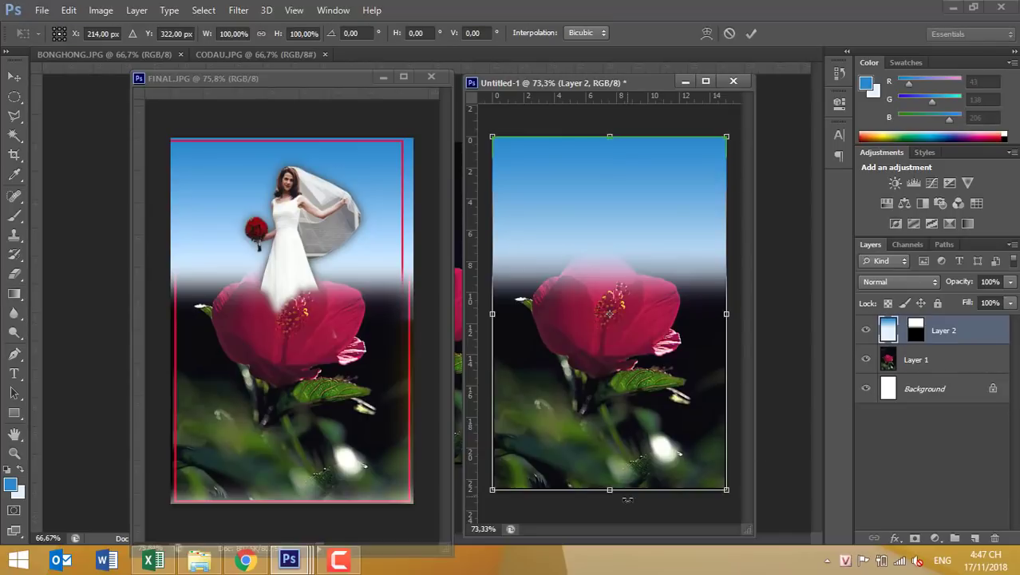
pyautogui.moveTo(611, 487); pyautogui.dragTo(633, 421)
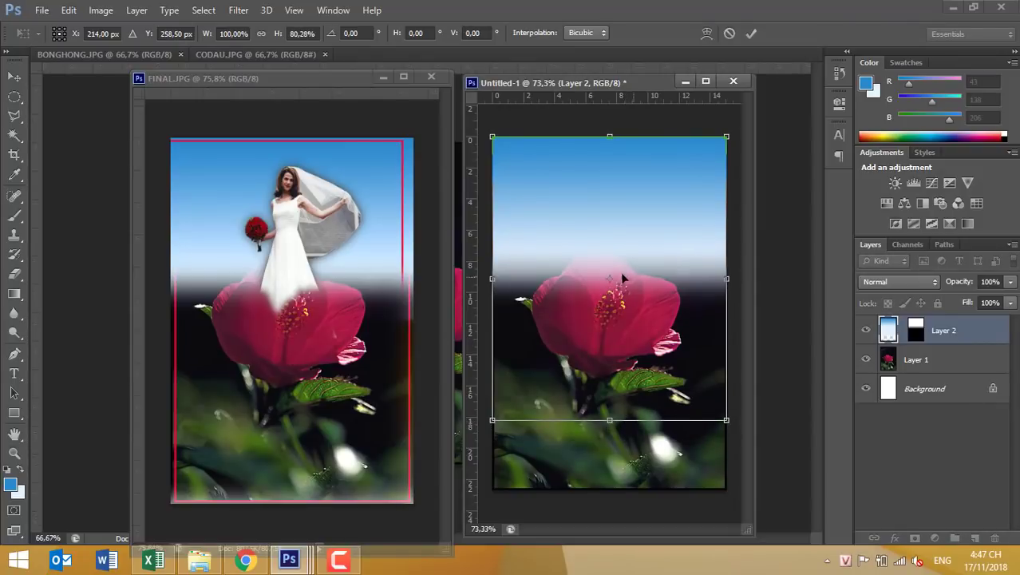
pyautogui.moveTo(610, 421); pyautogui.dragTo(610, 438)
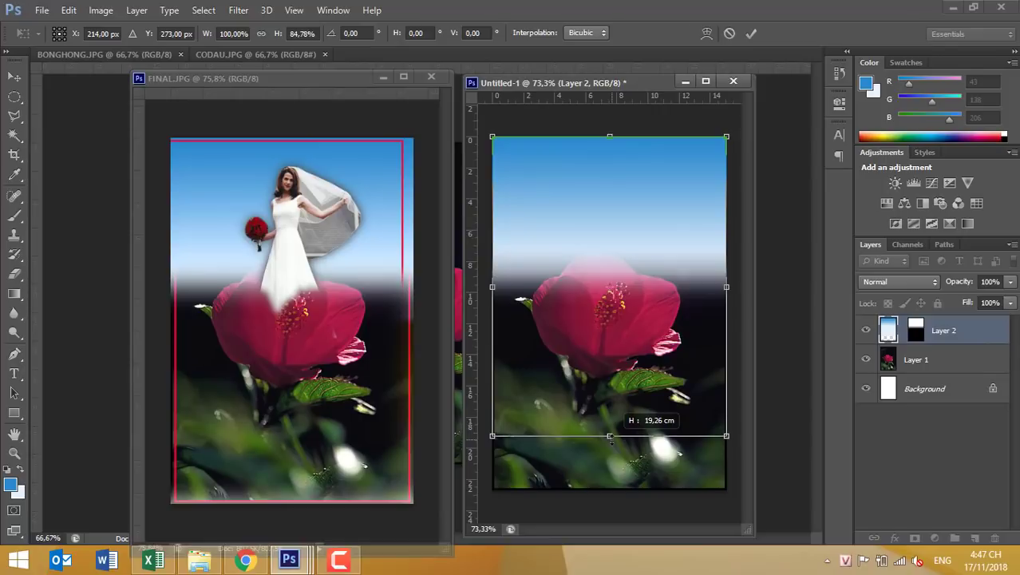
pyautogui.press('Return')
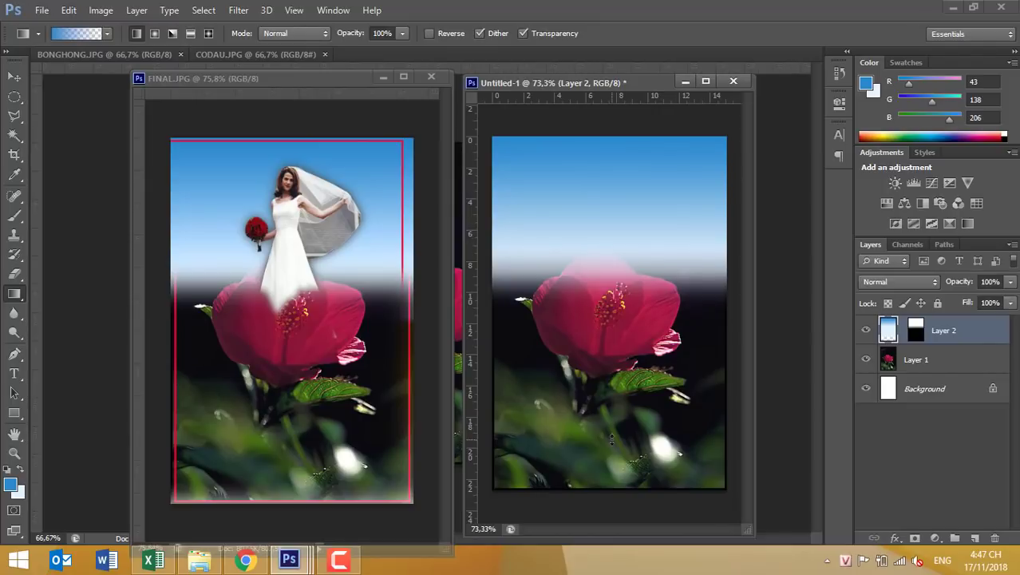
# - Dock FINAL.JPG and Untitled-1 back as tabs and zoom into the CODAU.JPG bride photo
pyautogui.click(252, 56)
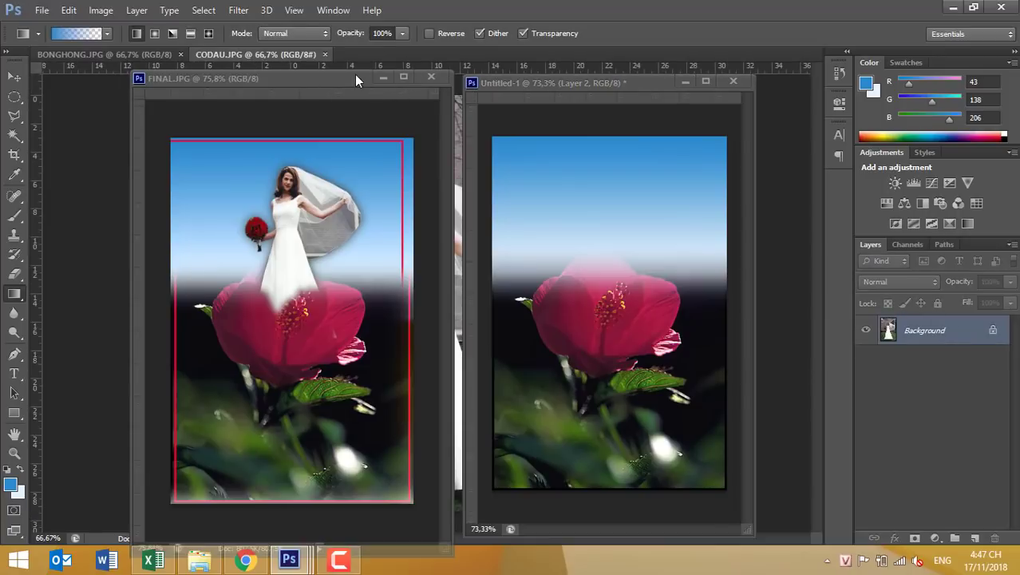
pyautogui.moveTo(337, 74); pyautogui.dragTo(356, 58)
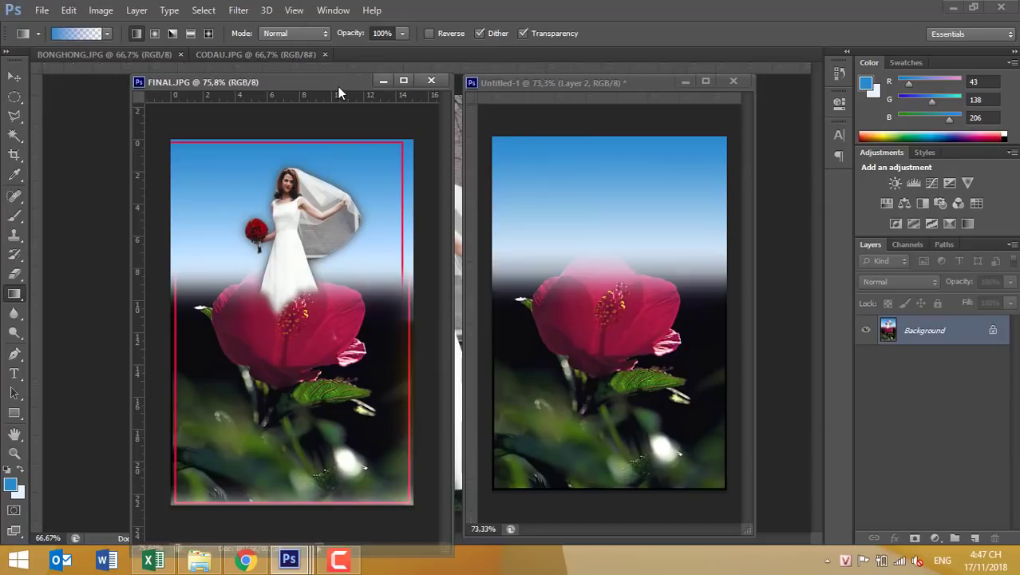
pyautogui.moveTo(511, 85); pyautogui.dragTo(525, 59)
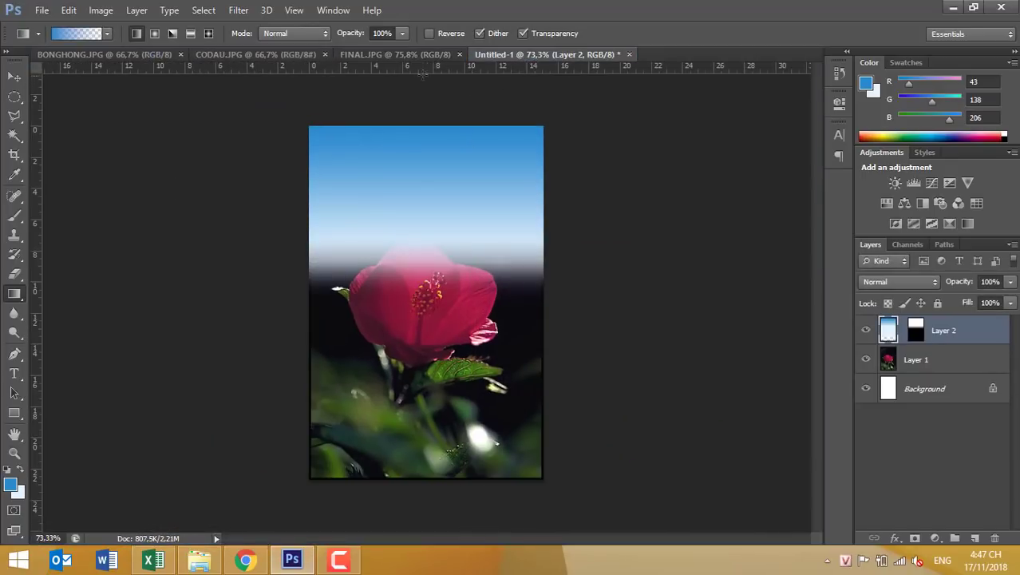
pyautogui.click(263, 54)
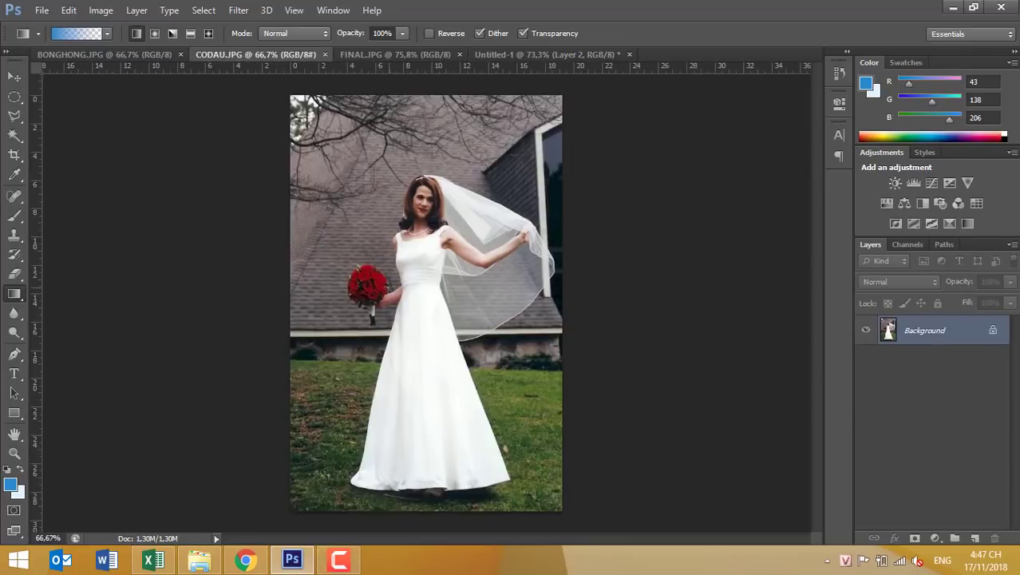
pyautogui.scroll(3, 397, 322)
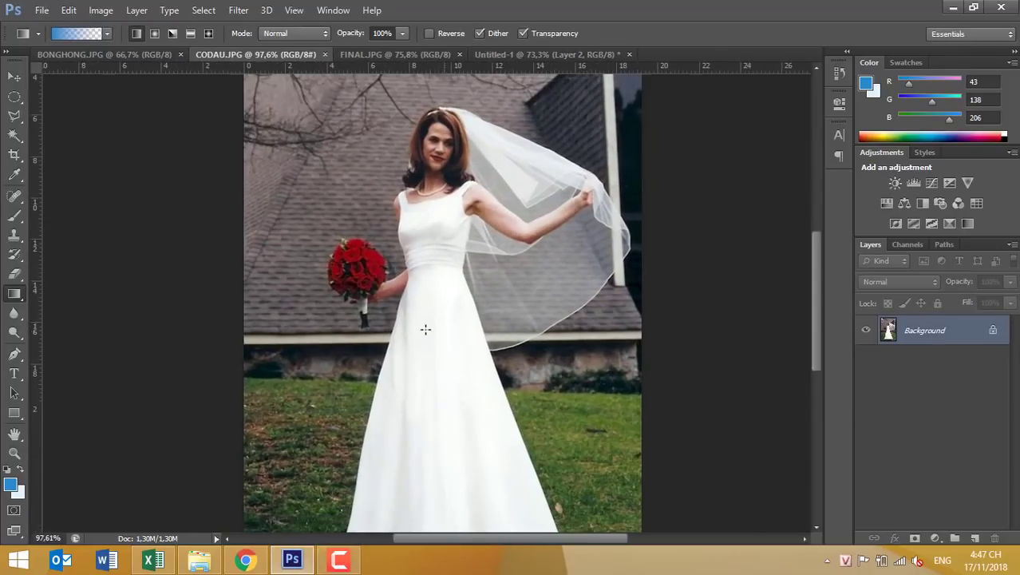
pyautogui.moveTo(458, 366)
pyautogui.mouseDown()
pyautogui.moveTo(435, 299)
pyautogui.moveTo(427, 338)
pyautogui.mouseUp()
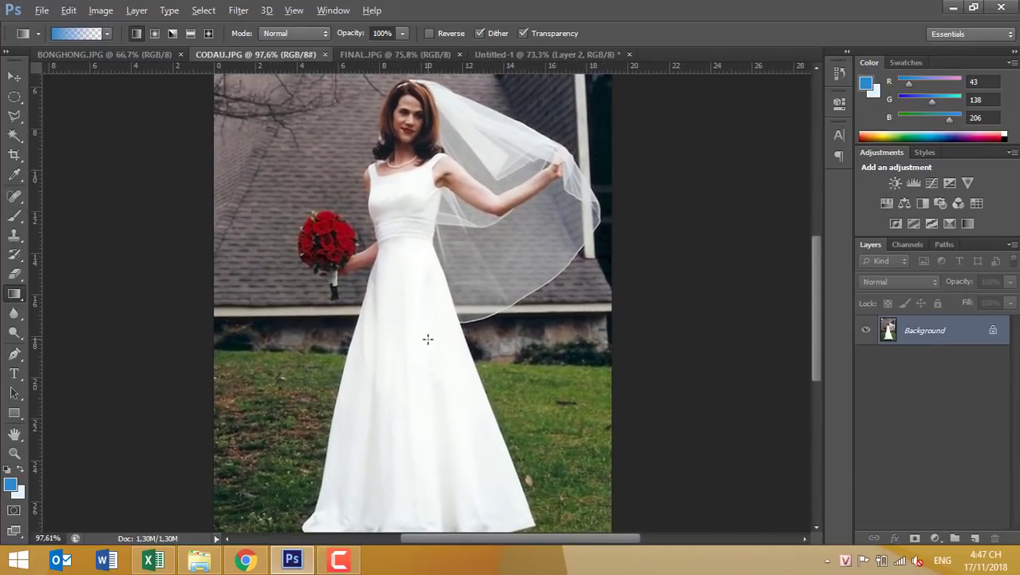
pyautogui.scroll(-1, 427, 339)
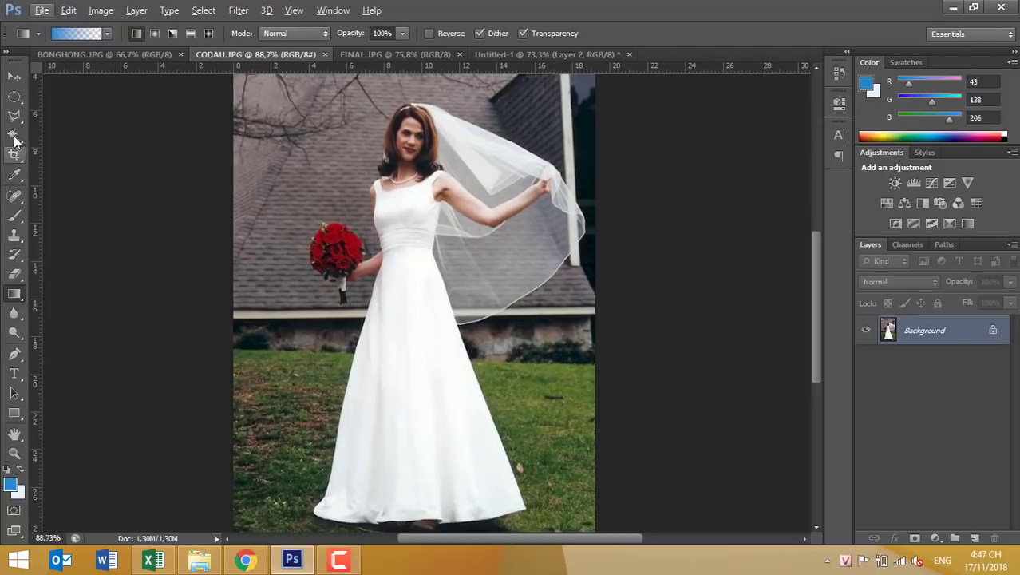
# - With the Quick Selection Tool, select the bride's dress, head, hair, veil and red bouquet
pyautogui.click(13, 198)
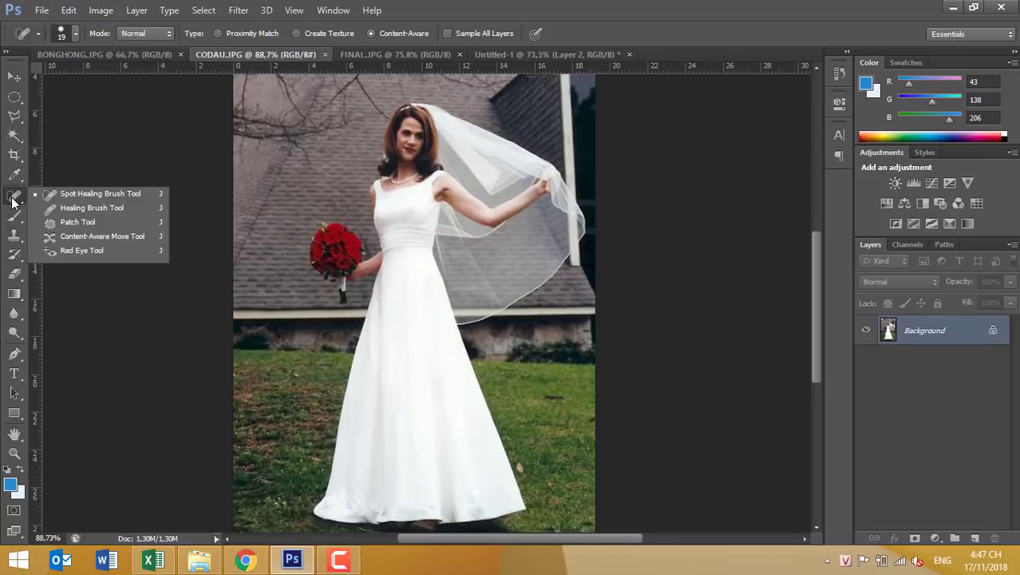
pyautogui.click(13, 140)
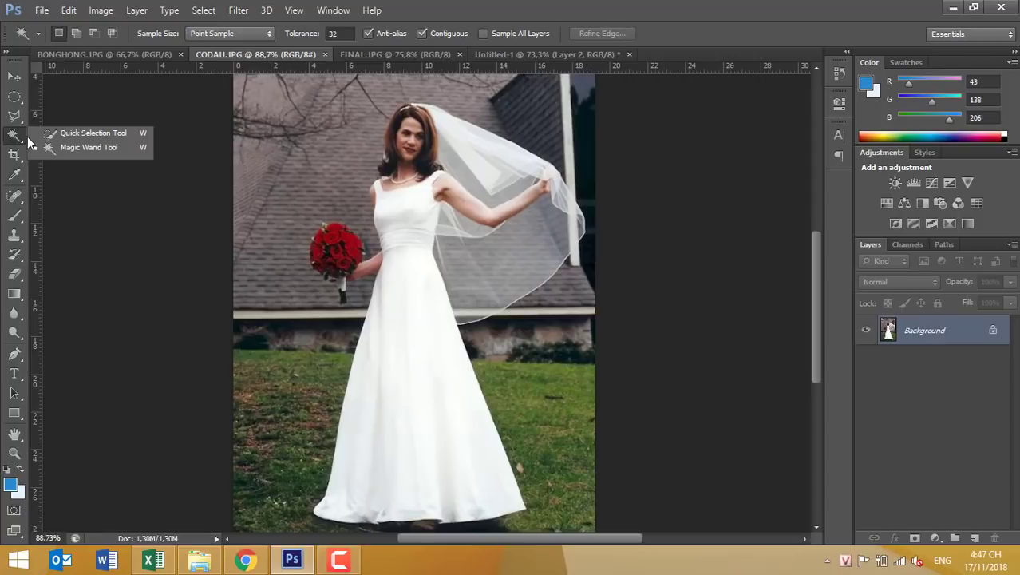
pyautogui.click(88, 135)
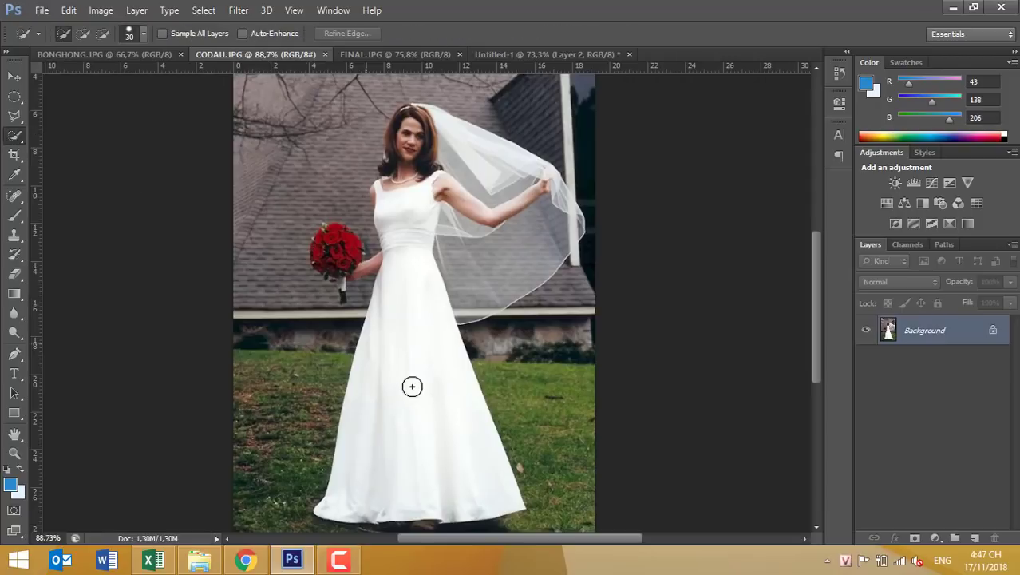
pyautogui.moveTo(412, 395); pyautogui.dragTo(408, 398)
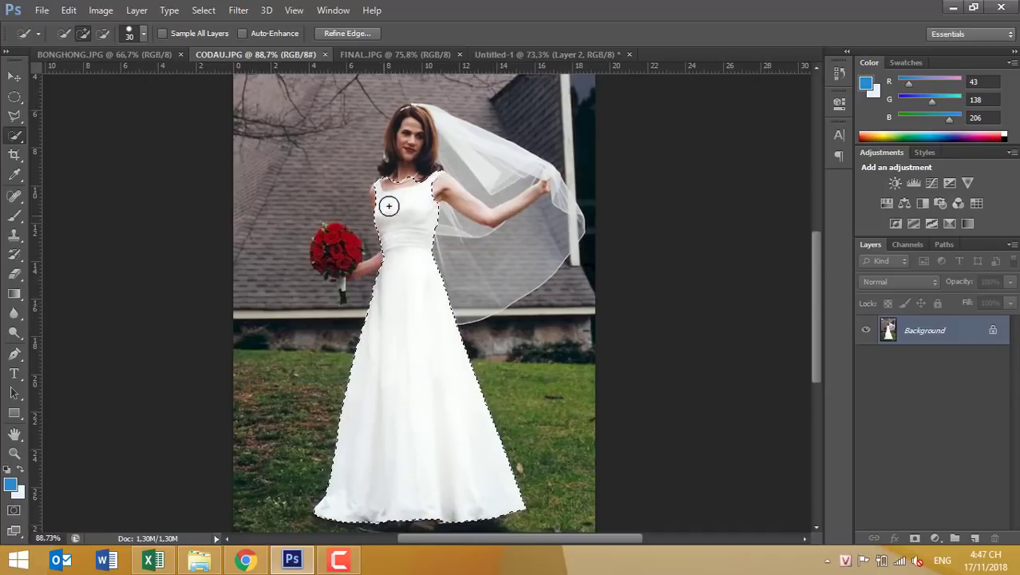
pyautogui.moveTo(405, 173)
pyautogui.mouseDown()
pyautogui.moveTo(422, 121)
pyautogui.moveTo(530, 235)
pyautogui.moveTo(565, 214)
pyautogui.moveTo(467, 315)
pyautogui.moveTo(581, 298)
pyautogui.mouseUp()
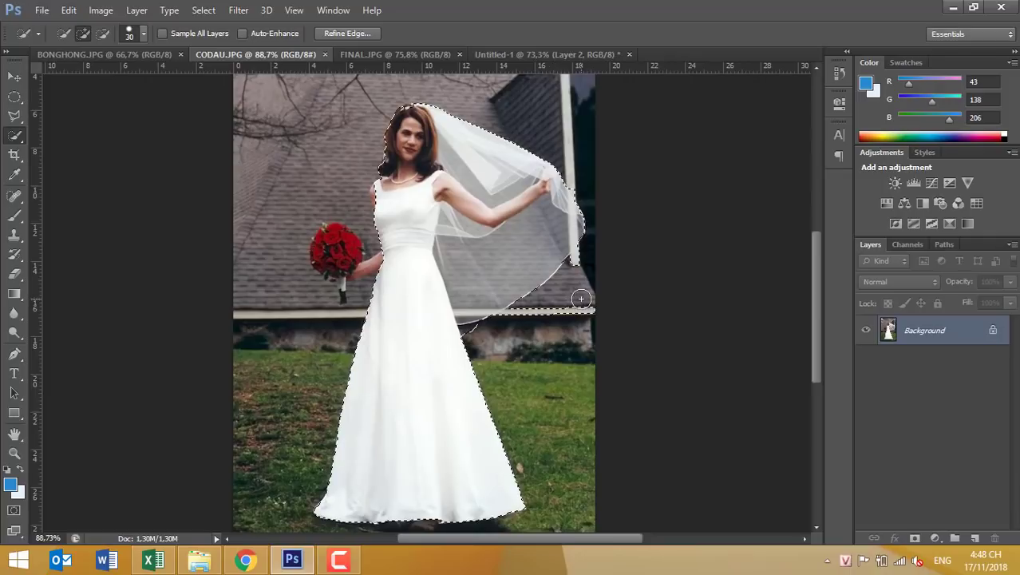
pyautogui.moveTo(336, 266)
pyautogui.mouseDown()
pyautogui.moveTo(332, 246)
pyautogui.moveTo(348, 259)
pyautogui.mouseUp()
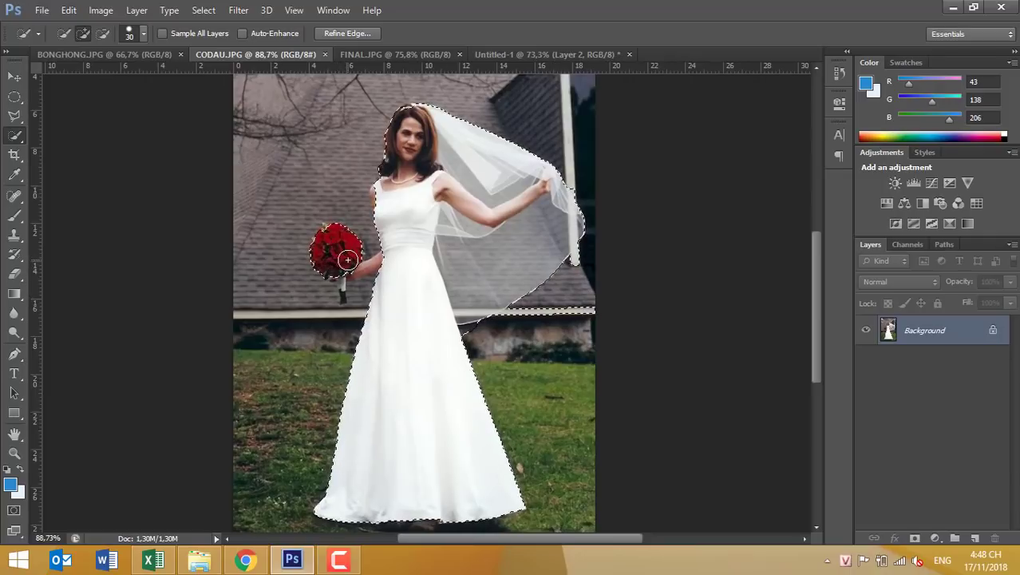
# - Shrink the brush and add the bride's arm and bouquet handle to the selection
pyautogui.scroll(3, 341, 288)
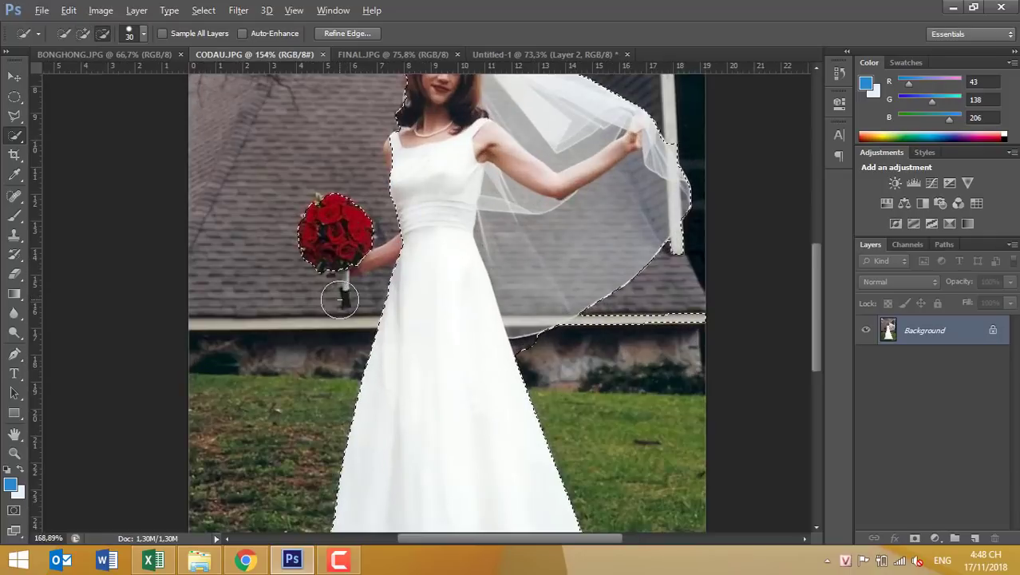
pyautogui.scroll(4, 338, 290)
pyautogui.scroll(3, 351, 283)
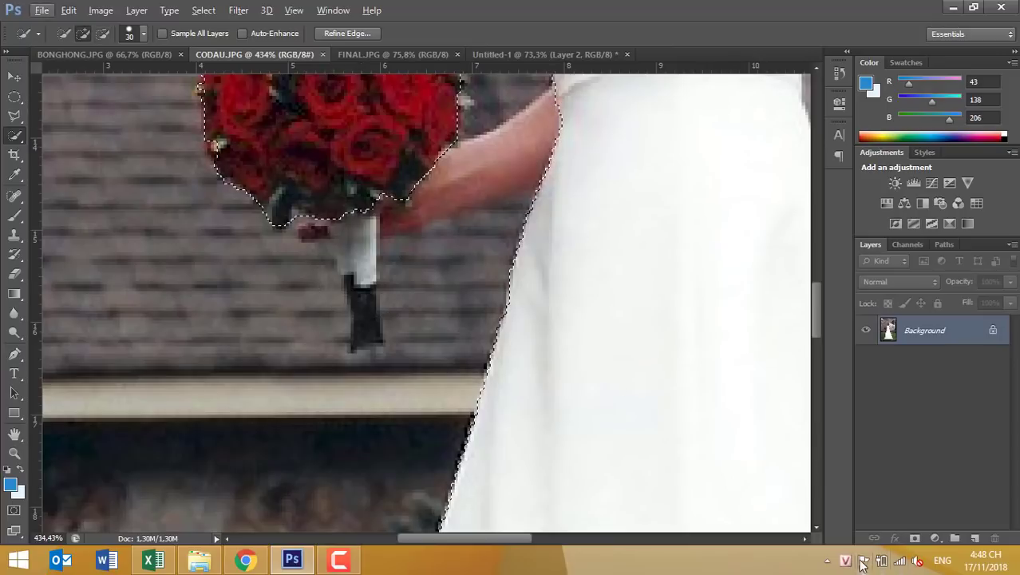
pyautogui.click(846, 561)
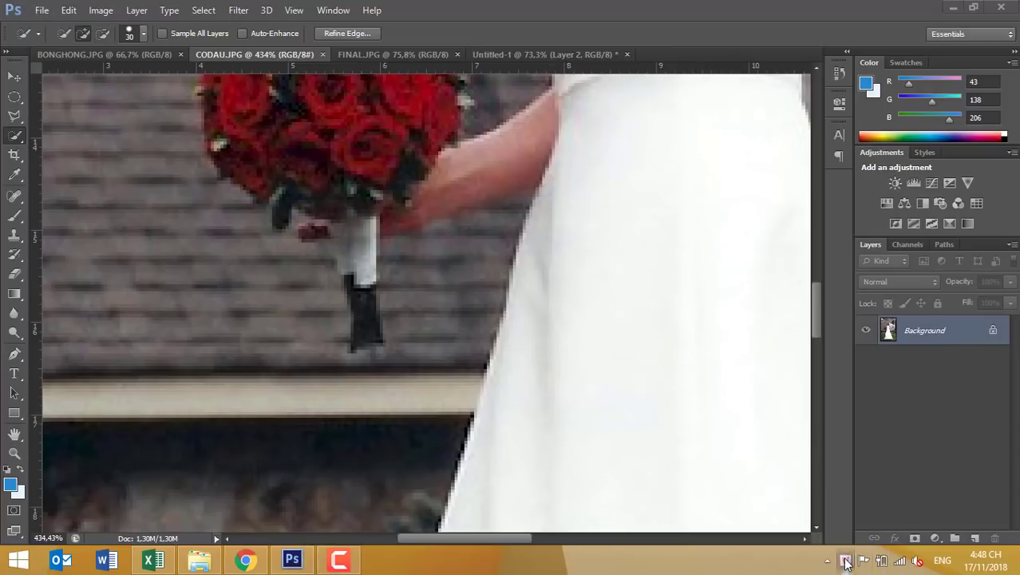
pyautogui.click(357, 144)
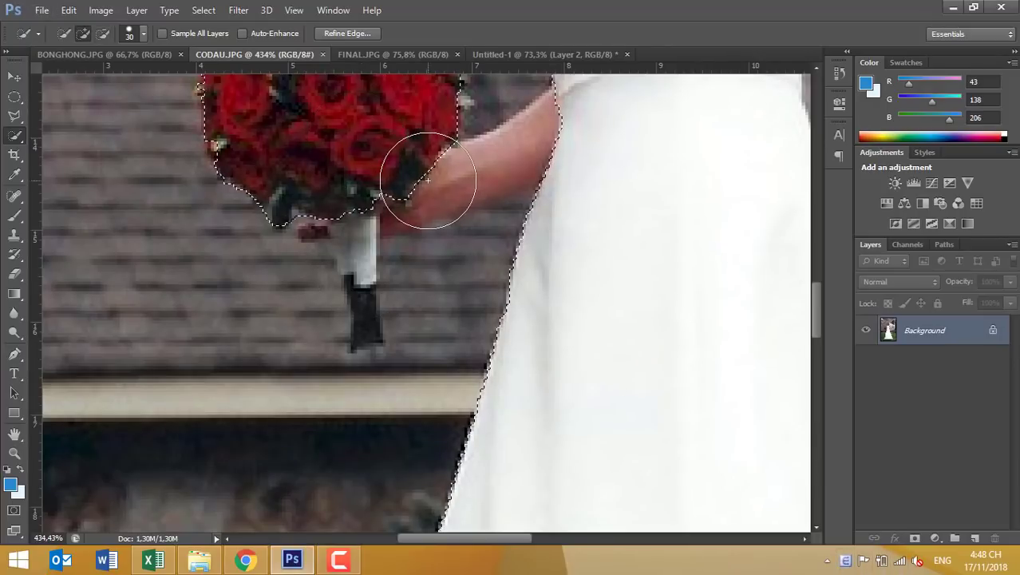
pyautogui.press('[')
pyautogui.press('[')
pyautogui.press('[')
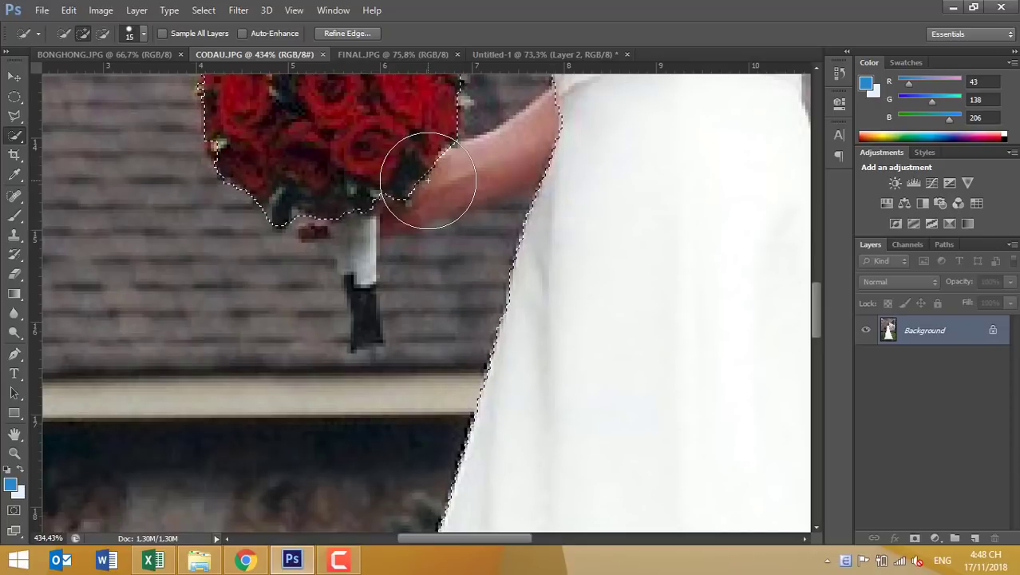
pyautogui.press('[')
pyautogui.moveTo(424, 182); pyautogui.dragTo(471, 170)
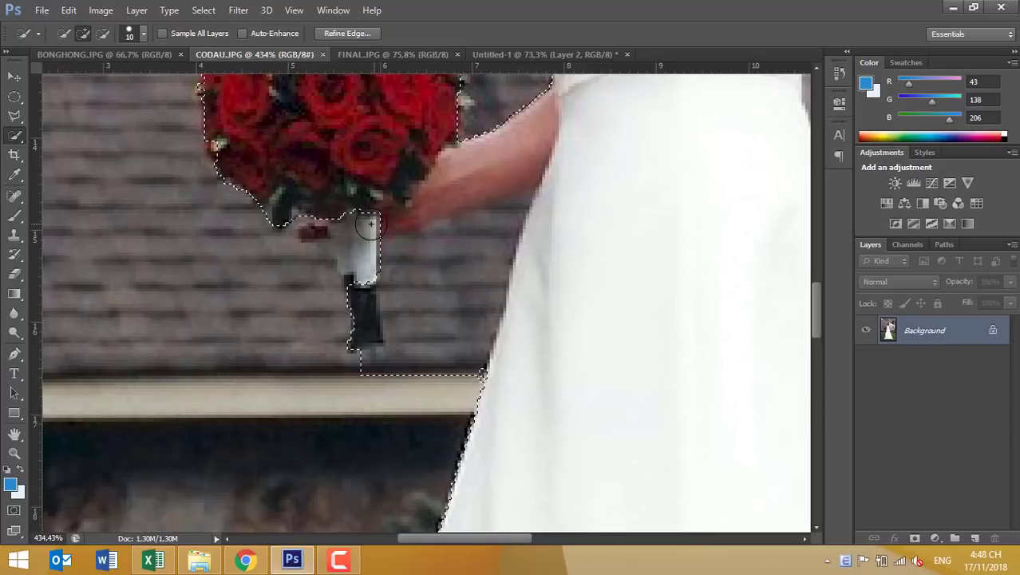
pyautogui.moveTo(371, 225); pyautogui.dragTo(364, 309)
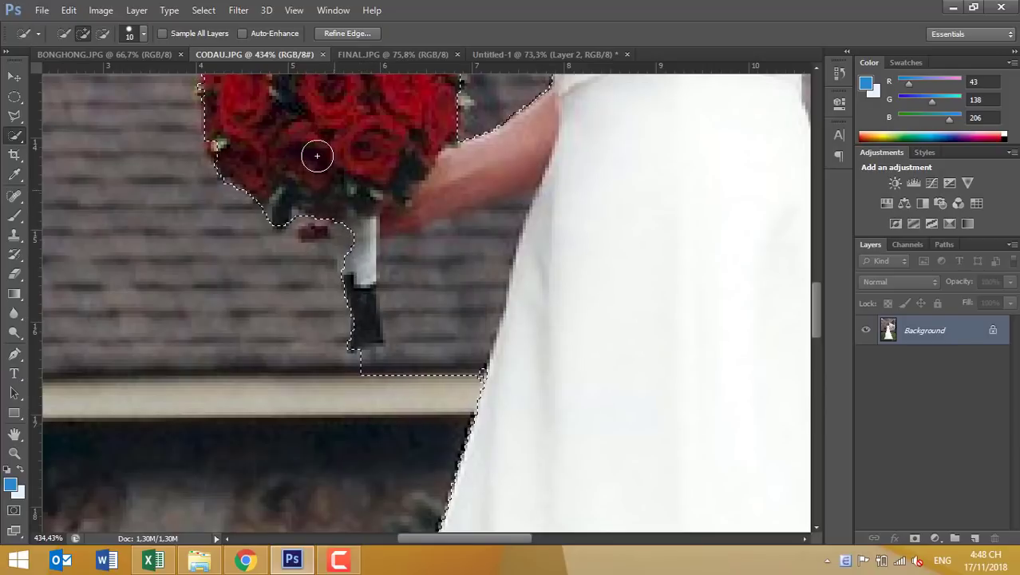
# - Add the dress edge at the bride's shoulder to the selection
pyautogui.scroll(-1, 389, 182)
pyautogui.scroll(-3, 392, 187)
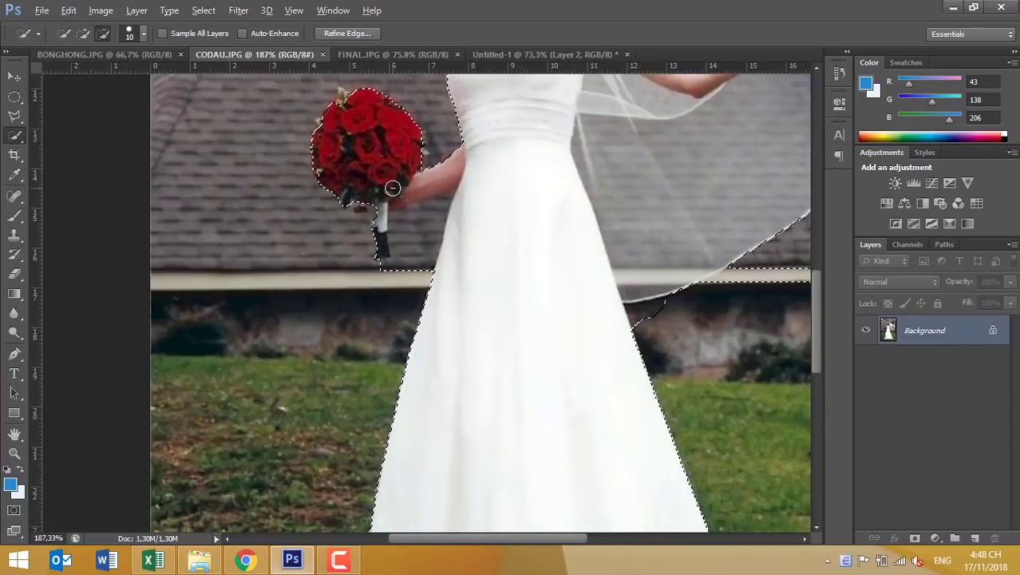
pyautogui.scroll(-1, 392, 188)
pyautogui.scroll(-1, 456, 240)
pyautogui.scroll(3, 310, 232)
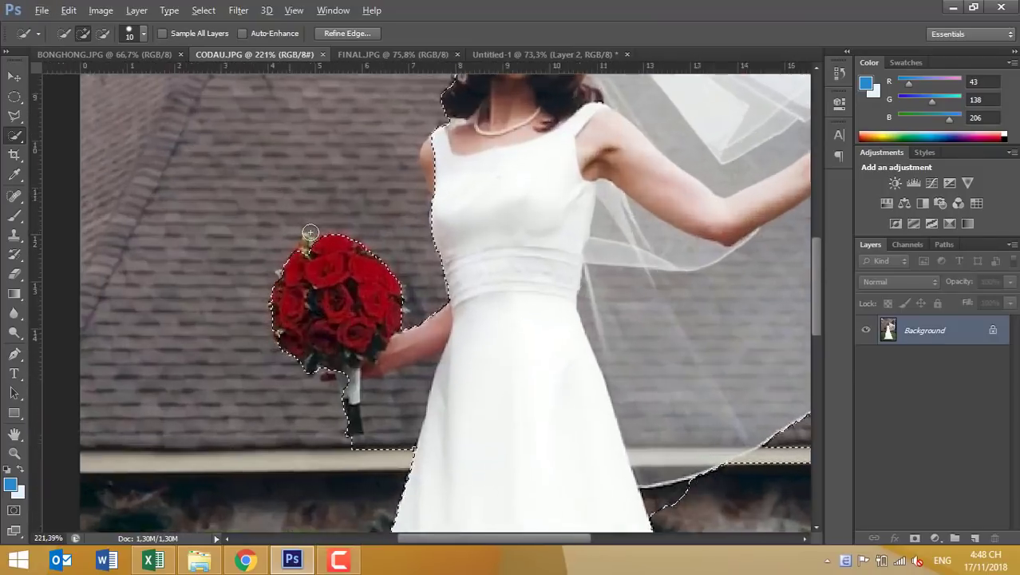
pyautogui.scroll(3, 310, 233)
pyautogui.scroll(-1, 365, 283)
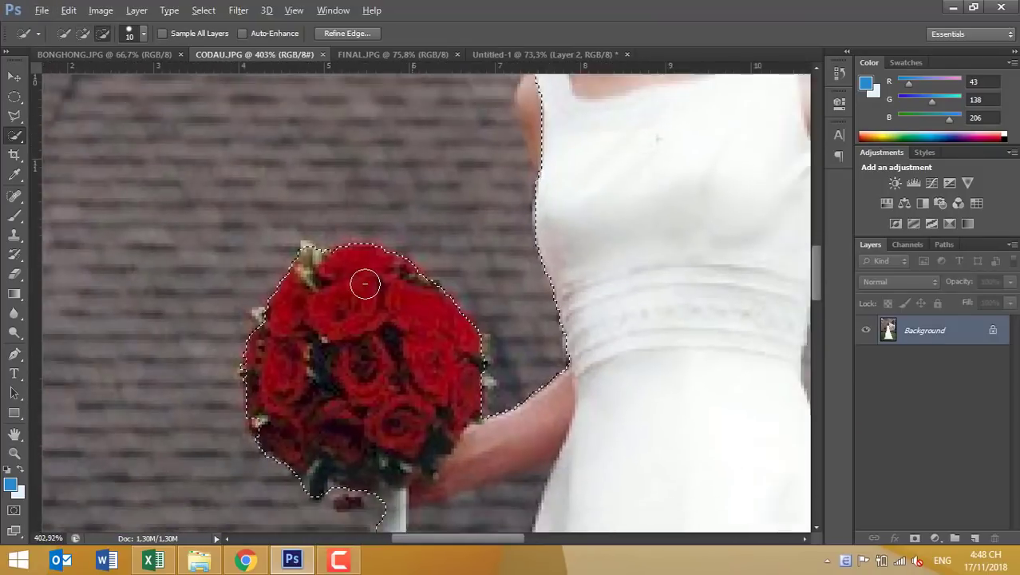
pyautogui.scroll(-3, 479, 212)
pyautogui.scroll(2, 518, 159)
pyautogui.scroll(3, 465, 130)
pyautogui.scroll(-1, 452, 136)
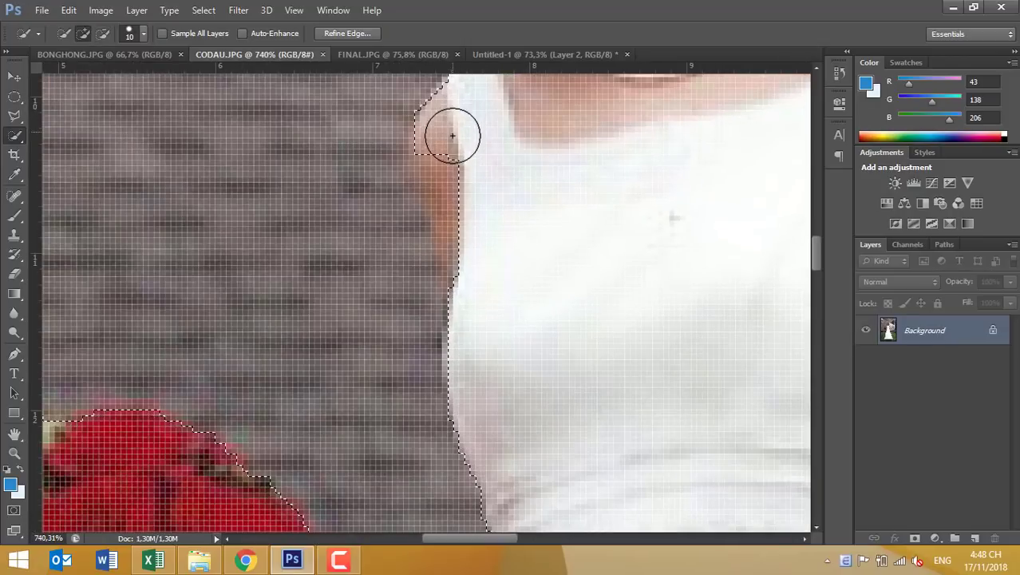
pyautogui.moveTo(452, 136); pyautogui.dragTo(478, 277)
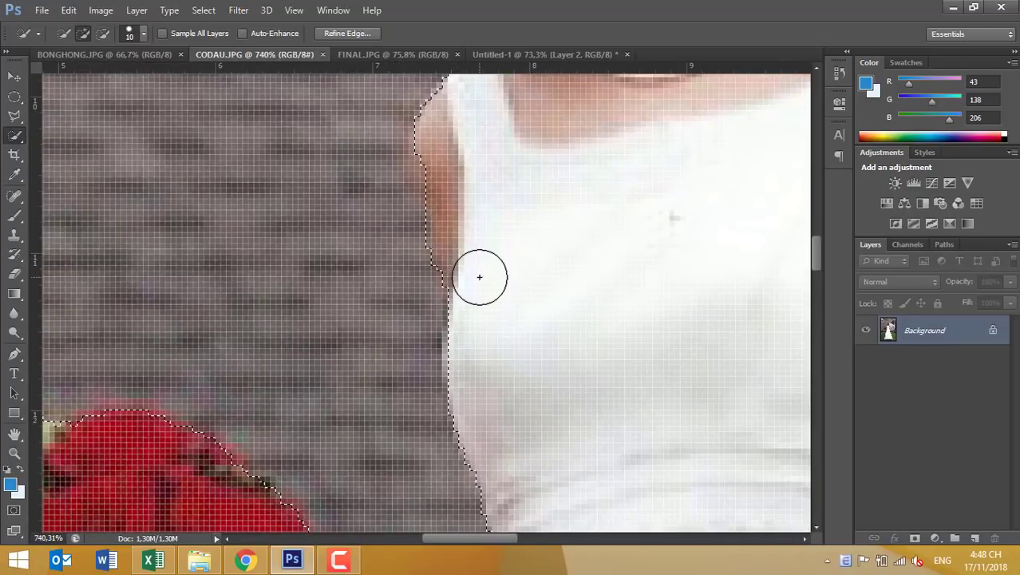
# - Subtract the stray background above the bride's hair from the selection
pyautogui.scroll(-2, 479, 277)
pyautogui.scroll(-3, 493, 291)
pyautogui.scroll(-1, 493, 291)
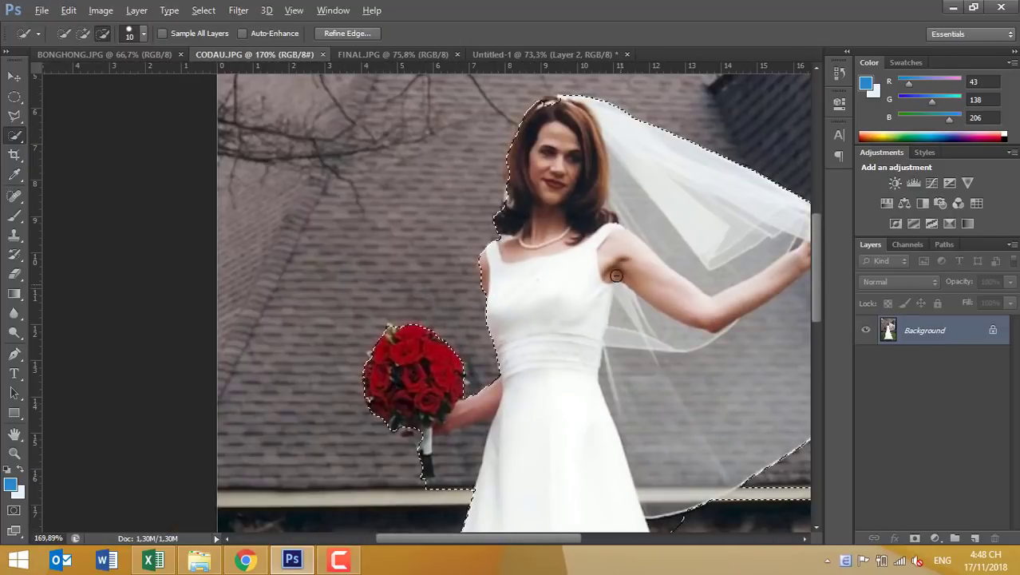
pyautogui.scroll(1, 549, 131)
pyautogui.scroll(1, 546, 130)
pyautogui.scroll(2, 580, 149)
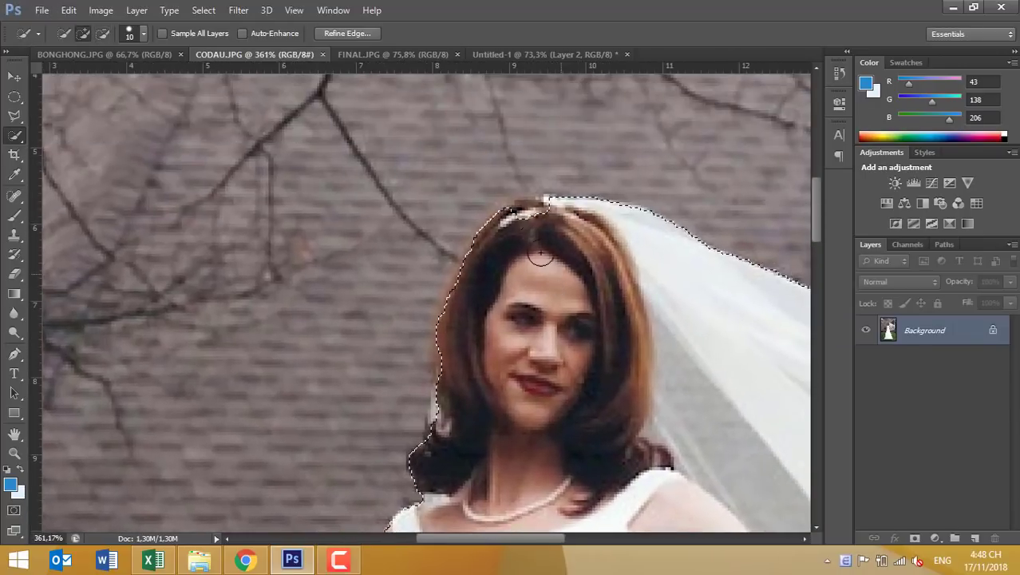
pyautogui.keyDown('alt'); pyautogui.click(528, 216); pyautogui.keyUp('alt')
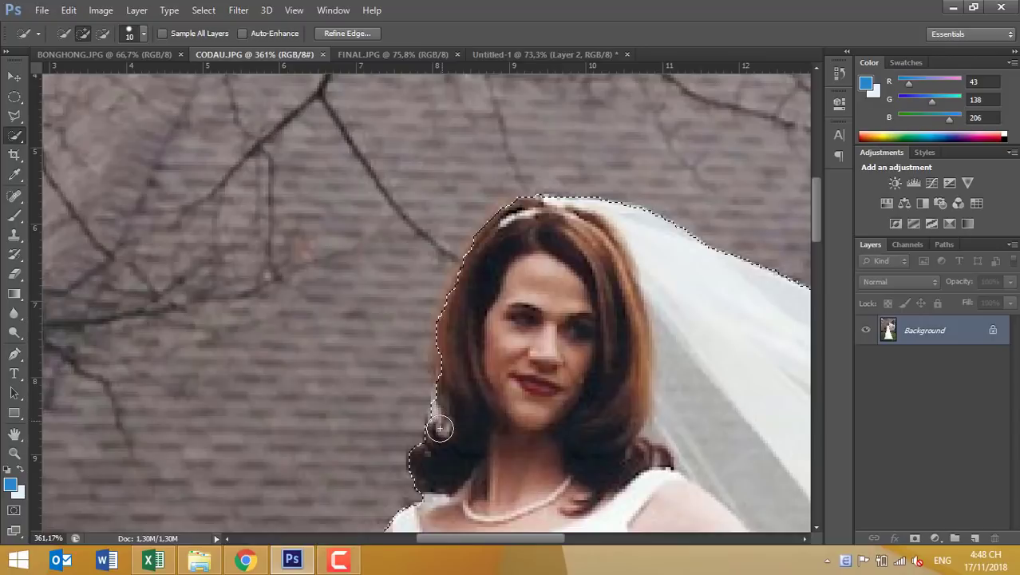
pyautogui.scroll(-3, 551, 395)
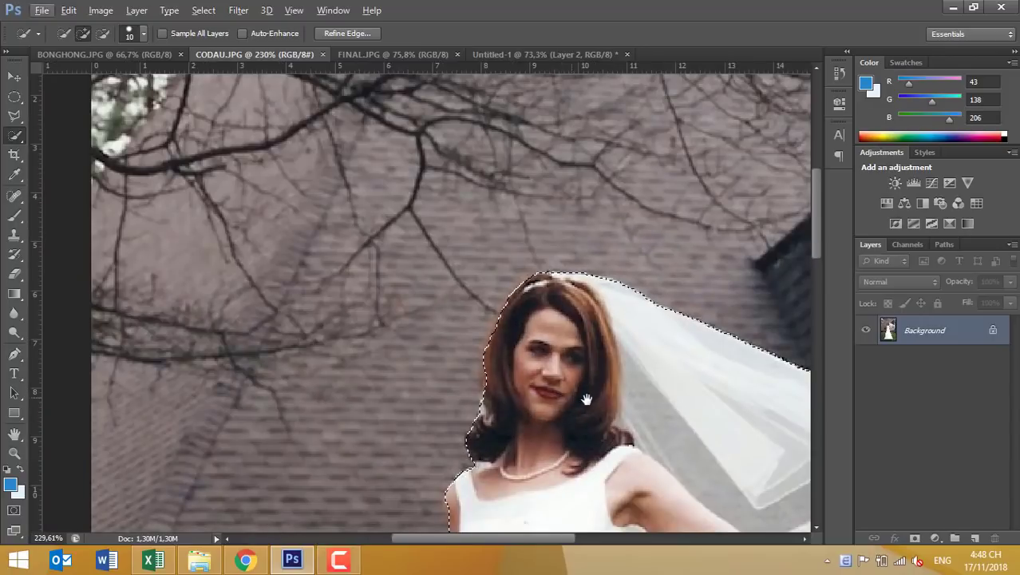
pyautogui.scroll(1, 354, 199)
pyautogui.scroll(-5, 355, 199)
pyautogui.hscroll(3, 336, 182)
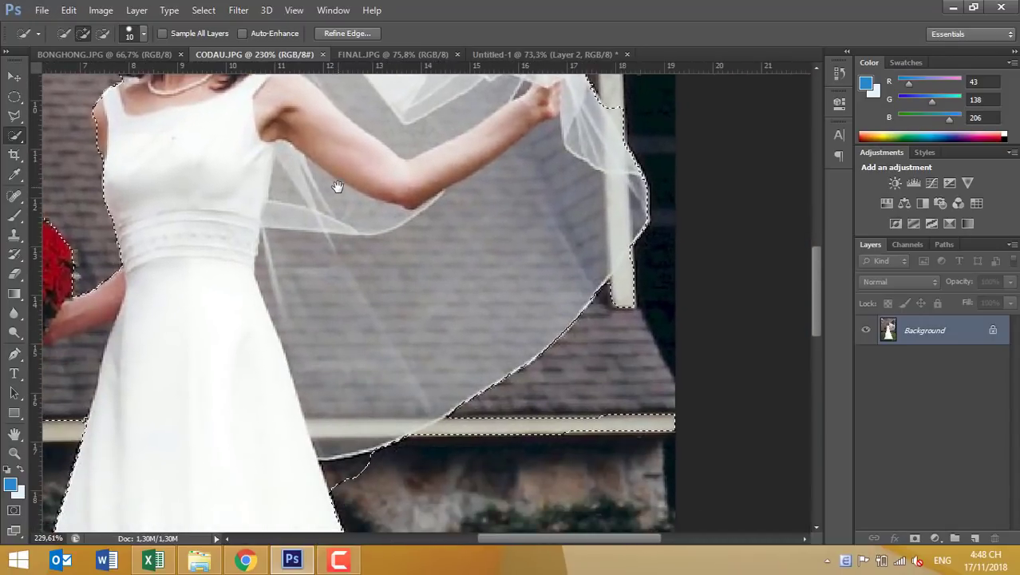
pyautogui.moveTo(394, 248)
pyautogui.mouseDown()
pyautogui.moveTo(289, 297)
pyautogui.moveTo(231, 406)
pyautogui.mouseUp()
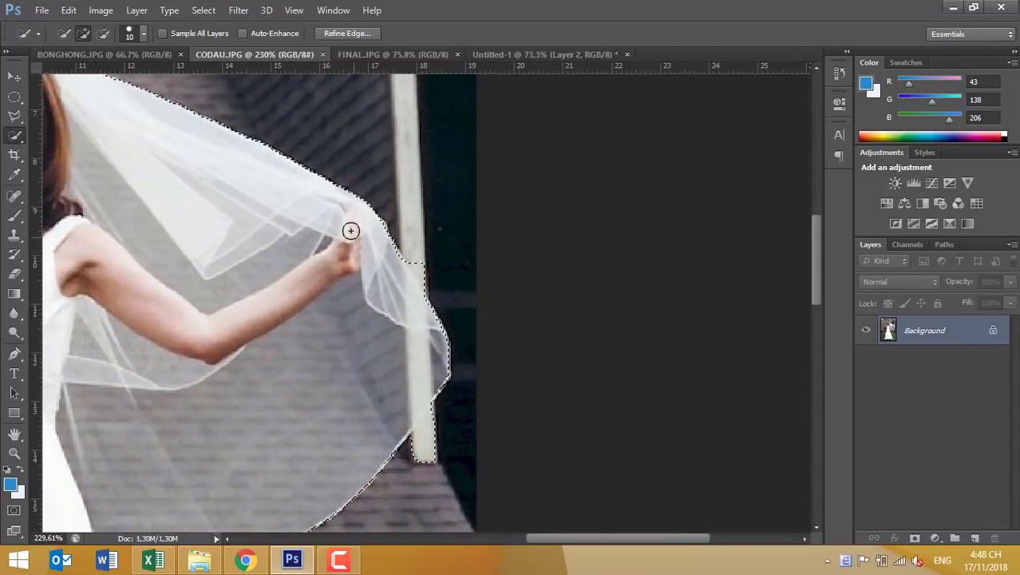
# - Subtract the pillar area beside the veil from the bride selection with the Polygonal Lasso
pyautogui.moveTo(15, 114); pyautogui.dragTo(60, 123)
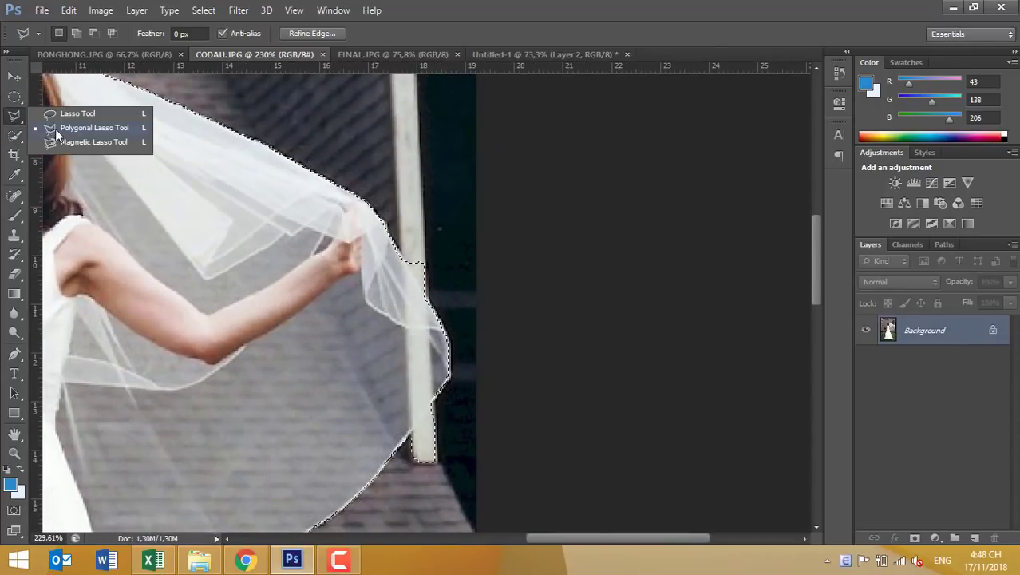
pyautogui.click(360, 175)
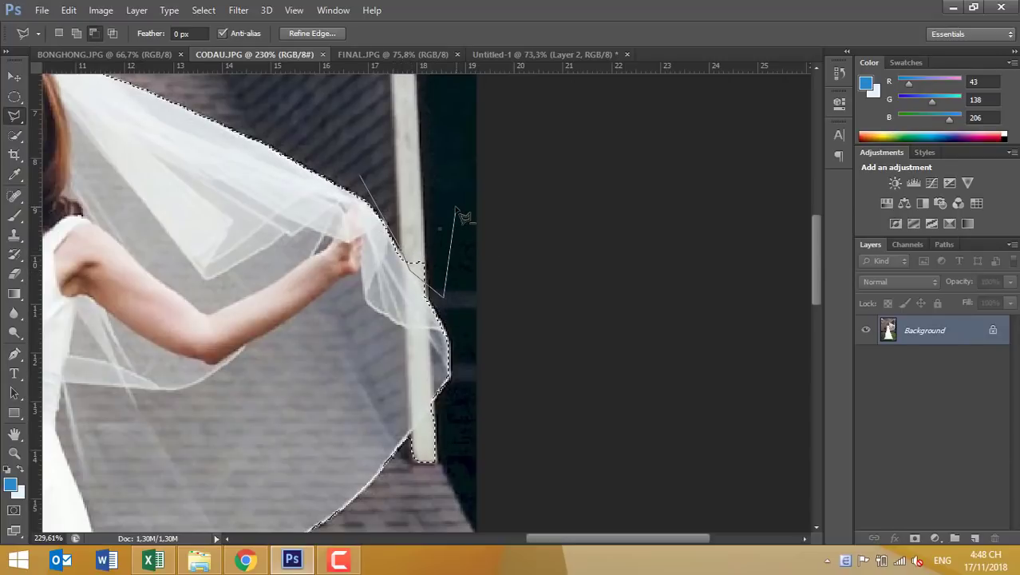
pyautogui.press('Escape')
pyautogui.moveTo(505, 424)
pyautogui.mouseDown()
pyautogui.moveTo(446, 182)
pyautogui.moveTo(484, 129)
pyautogui.mouseUp()
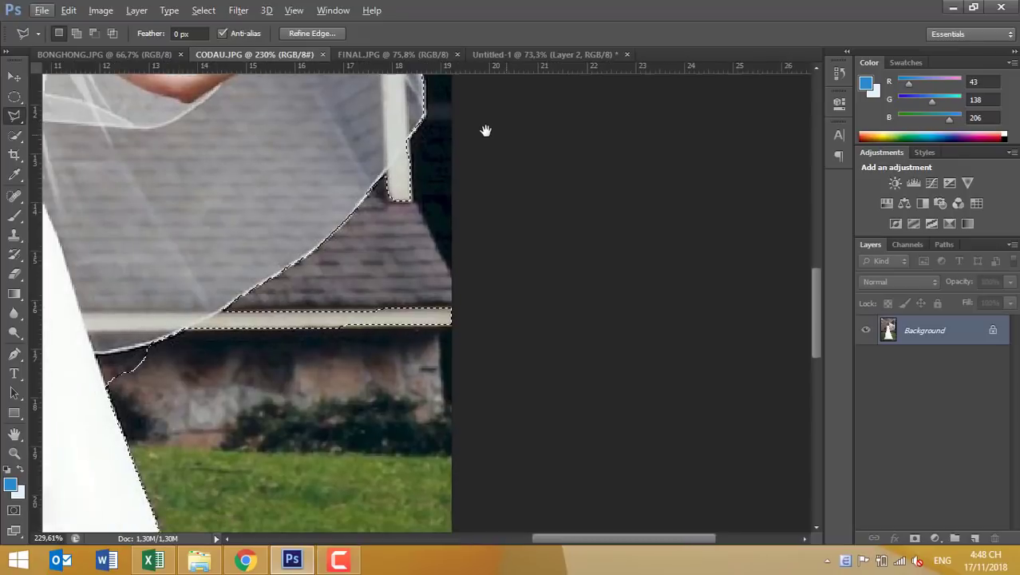
pyautogui.click(366, 214)
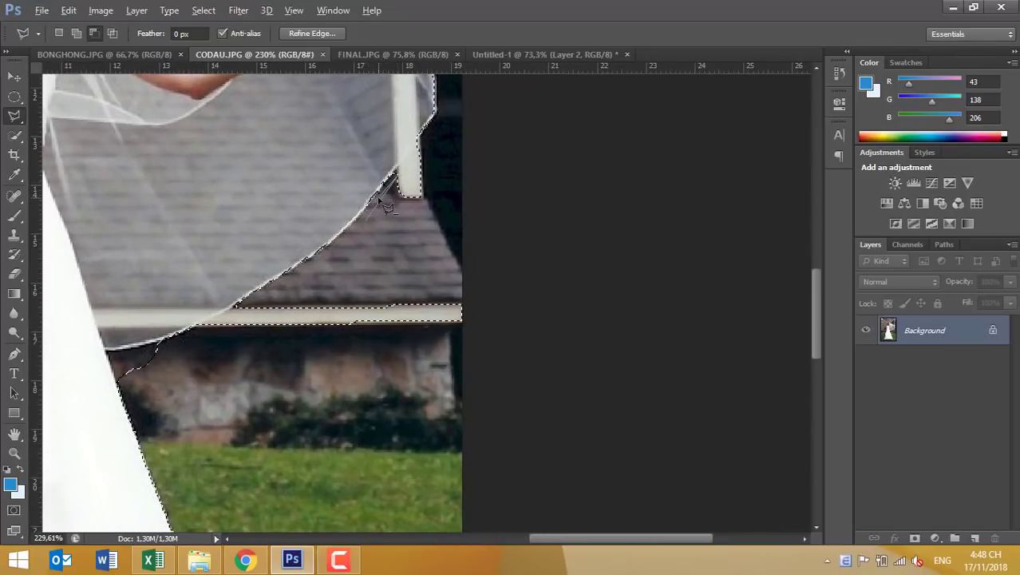
pyautogui.click(384, 183)
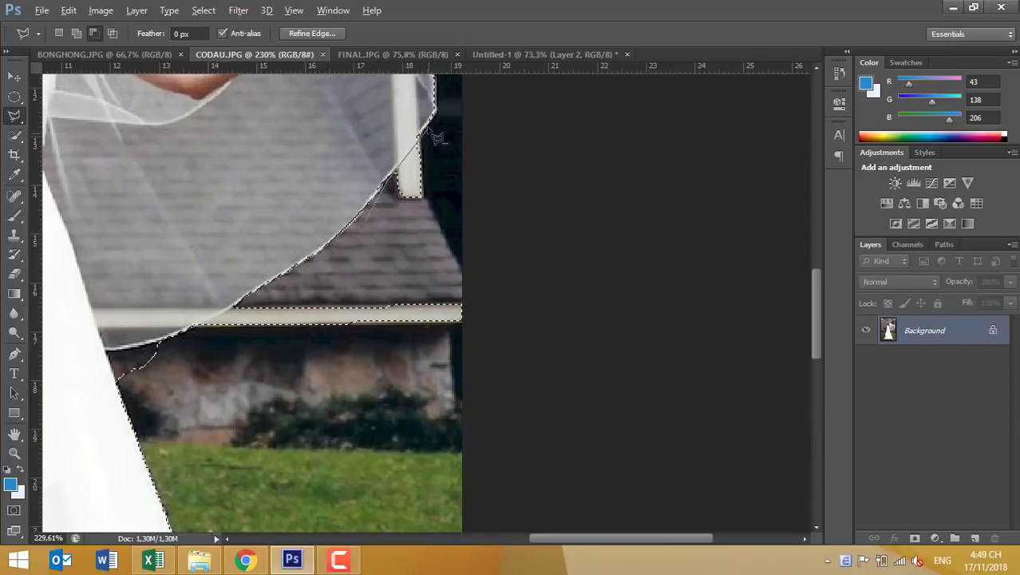
pyautogui.doubleClick(423, 140)
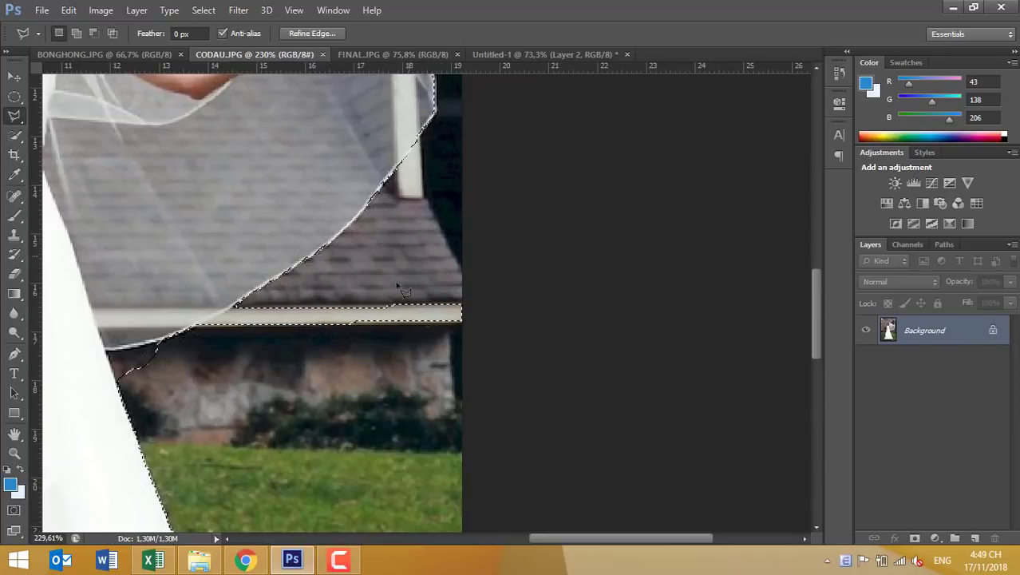
pyautogui.moveTo(243, 364); pyautogui.dragTo(376, 348)
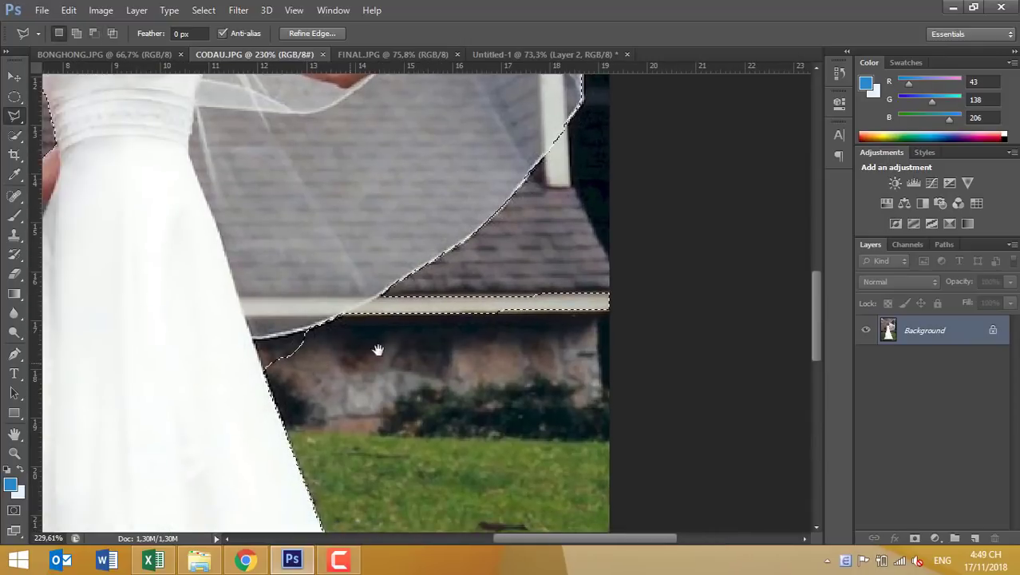
pyautogui.click(389, 290)
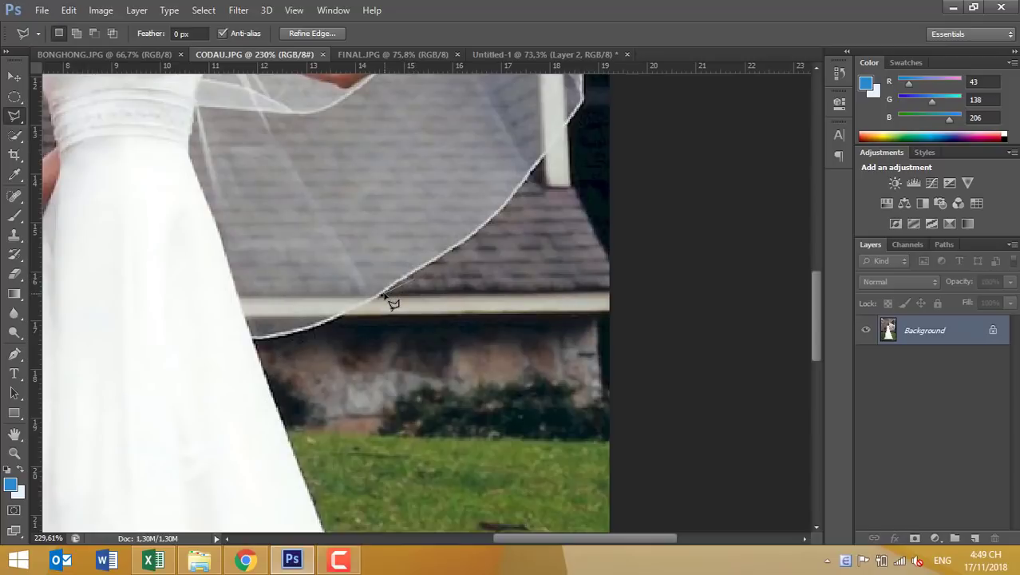
pyautogui.hotkey('ctrl', 'z')
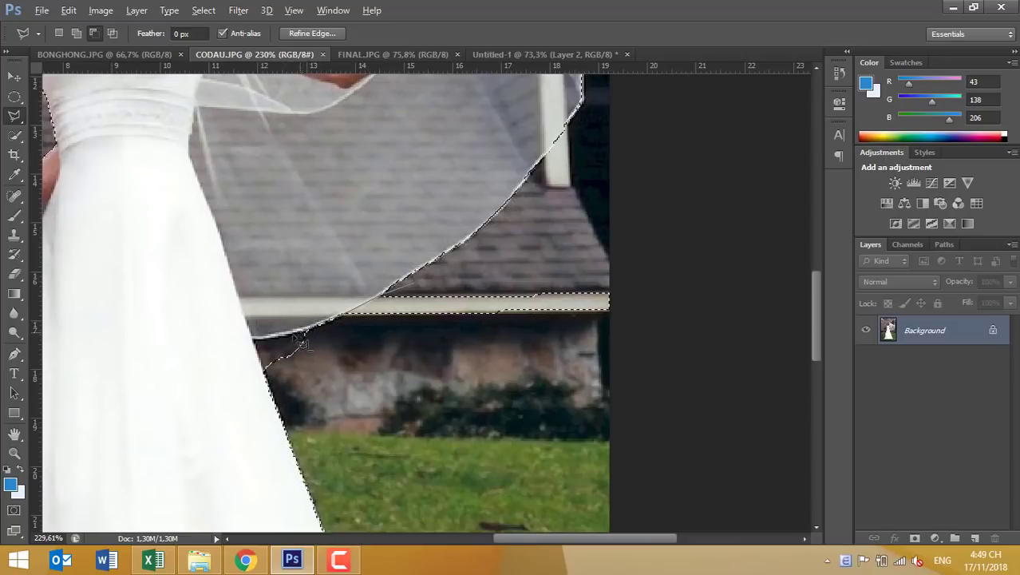
# - Trim the roof strip beside the dress out of the bride selection
pyautogui.click(271, 391)
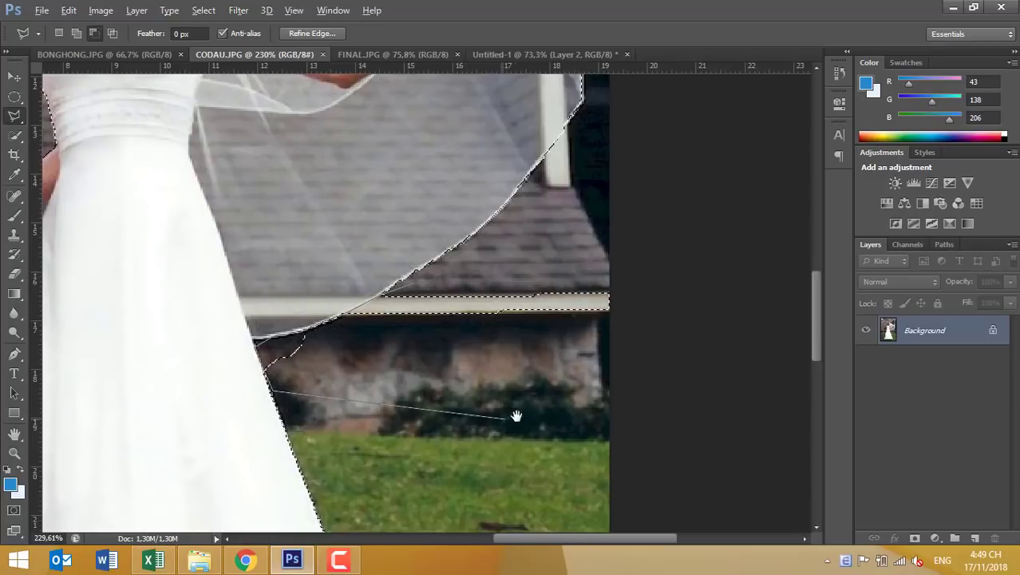
pyautogui.moveTo(519, 417); pyautogui.dragTo(419, 403)
pyautogui.click(565, 386)
pyautogui.click(593, 236)
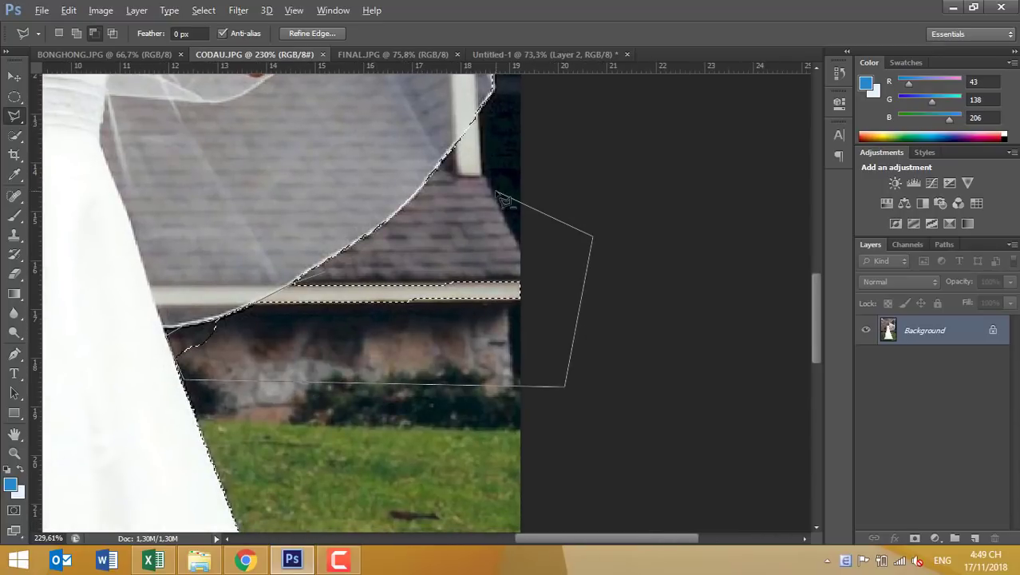
pyautogui.click(505, 199)
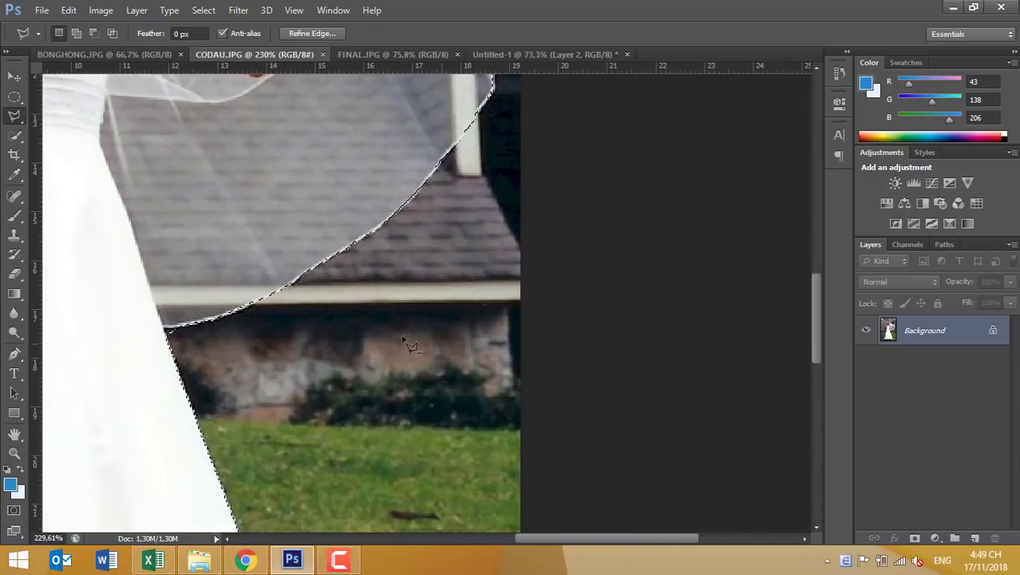
pyautogui.scroll(-3, 202, 359)
pyautogui.scroll(-2, 201, 359)
pyautogui.scroll(1, 201, 359)
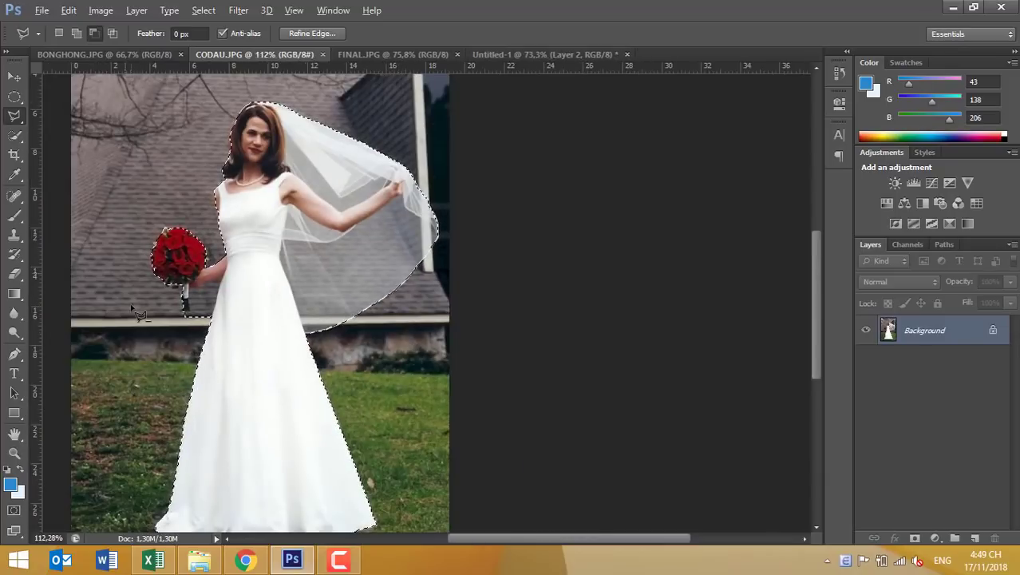
pyautogui.scroll(2, 208, 357)
pyautogui.scroll(2, 239, 355)
pyautogui.scroll(1, 288, 353)
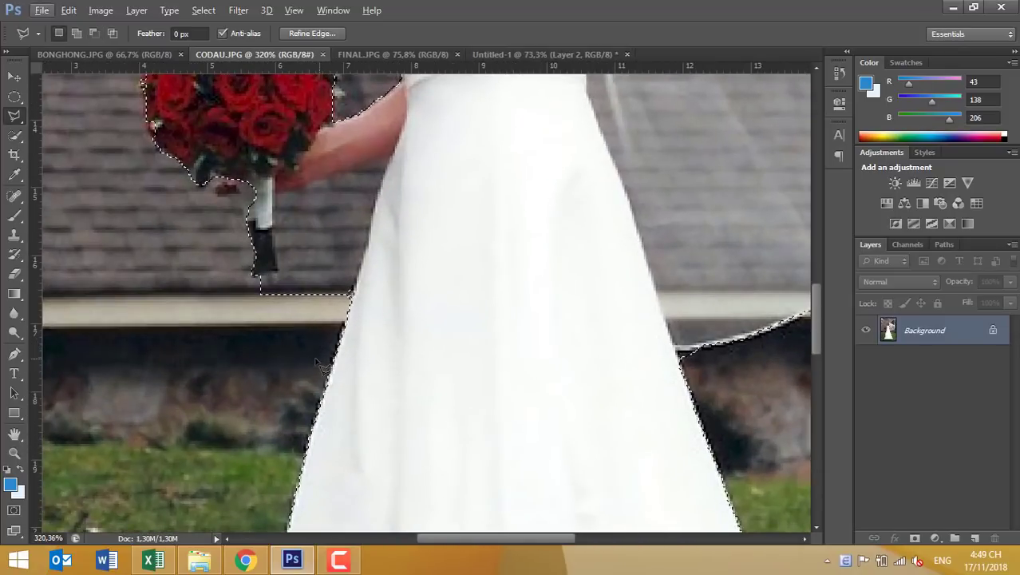
# - Cut the background gap between forearm, bouquet handle and dress from the selection
pyautogui.click(303, 355)
pyautogui.click(352, 302)
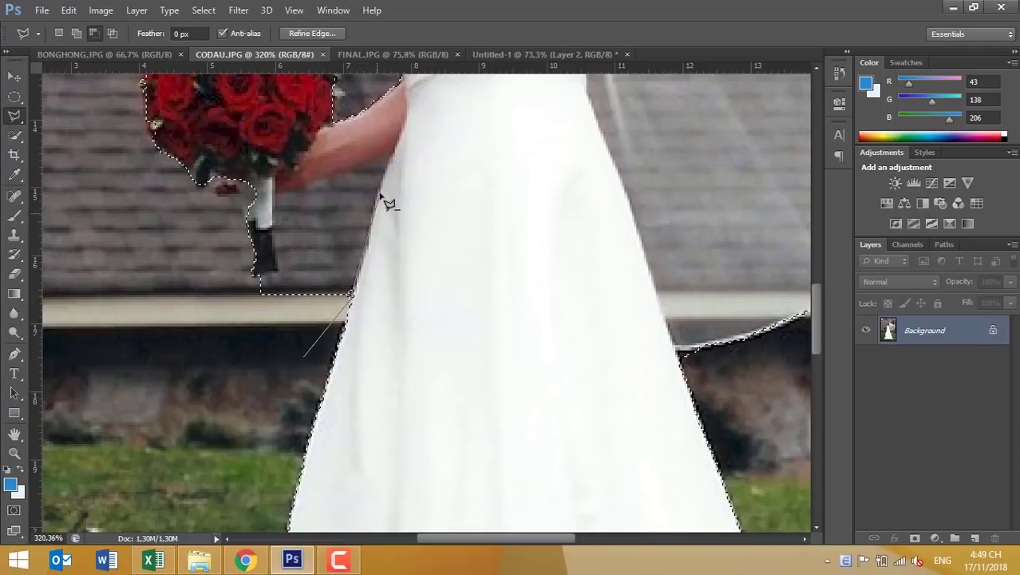
pyautogui.click(394, 154)
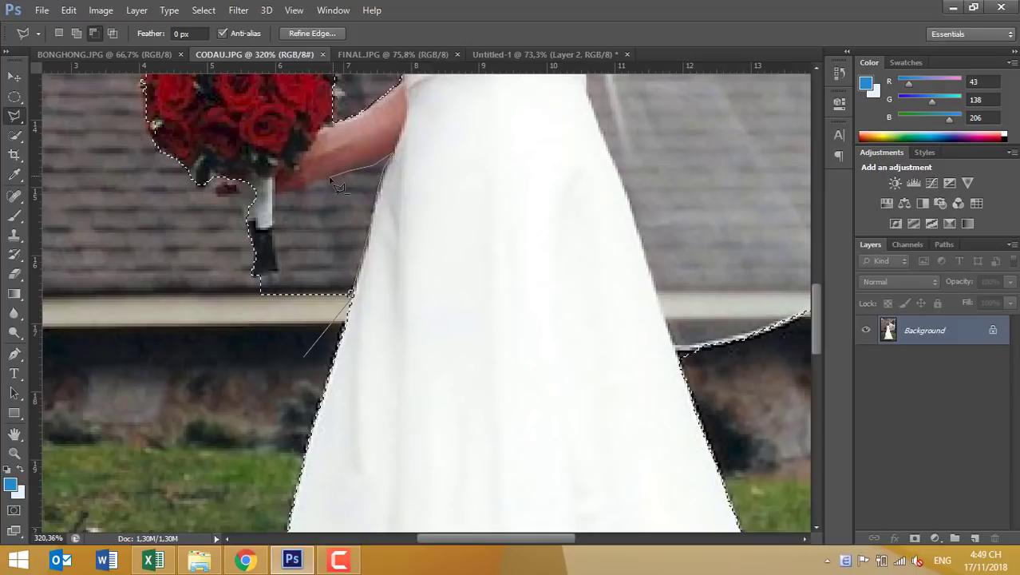
pyautogui.click(281, 198)
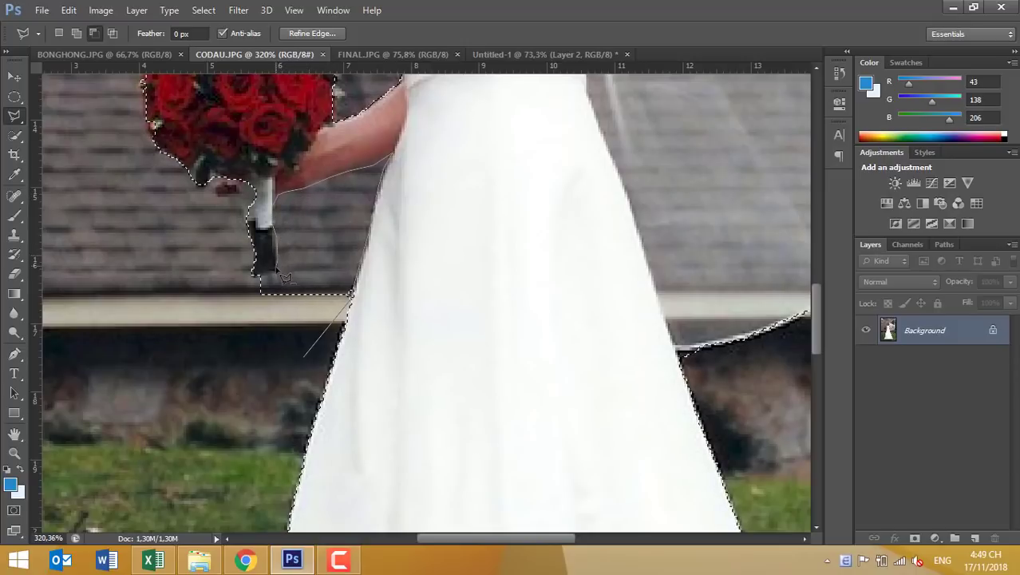
pyautogui.click(253, 275)
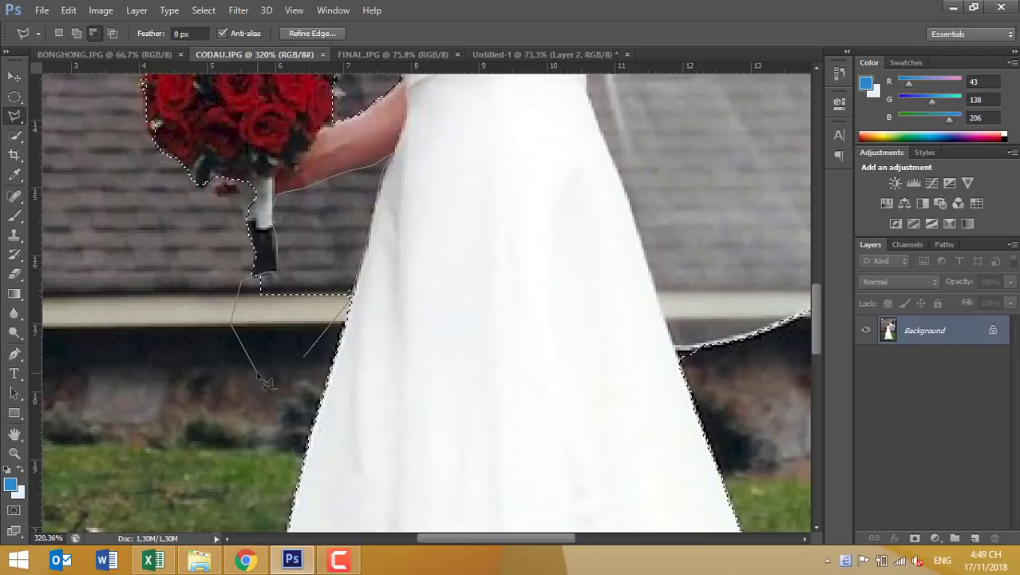
pyautogui.doubleClick(243, 342)
pyautogui.hotkey('ctrl', '0')
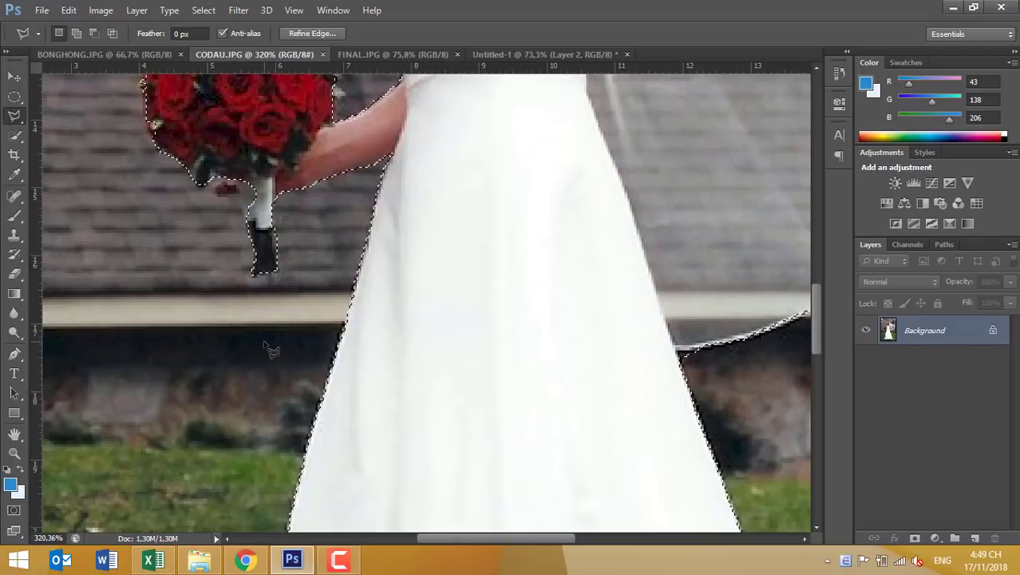
pyautogui.scroll(-1, 266, 345)
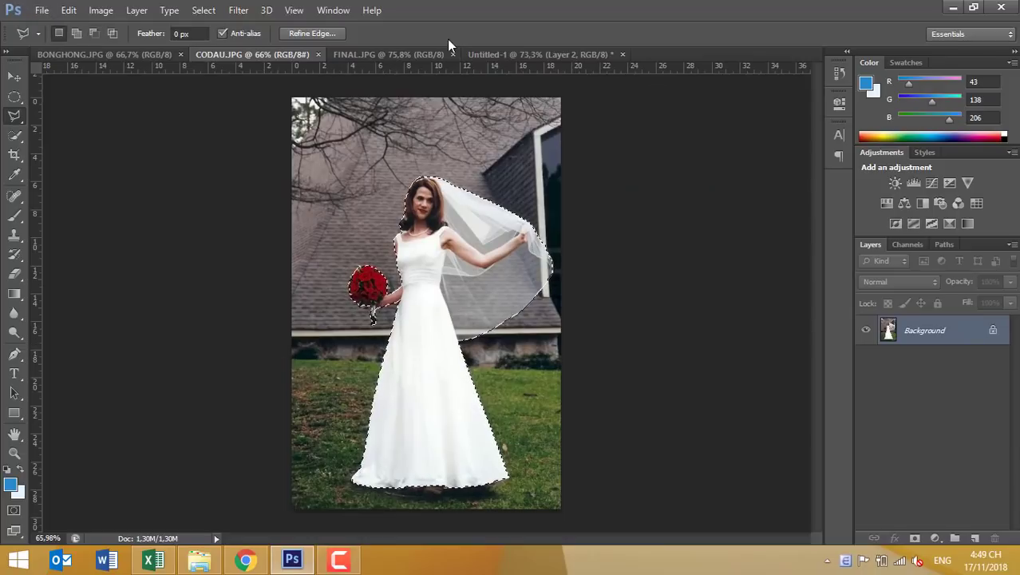
# - Paste the bride into Untitled-1, scale her to about 53%, and raise her onto the flower
pyautogui.click(541, 54)
pyautogui.hotkey('ctrl', 'v')
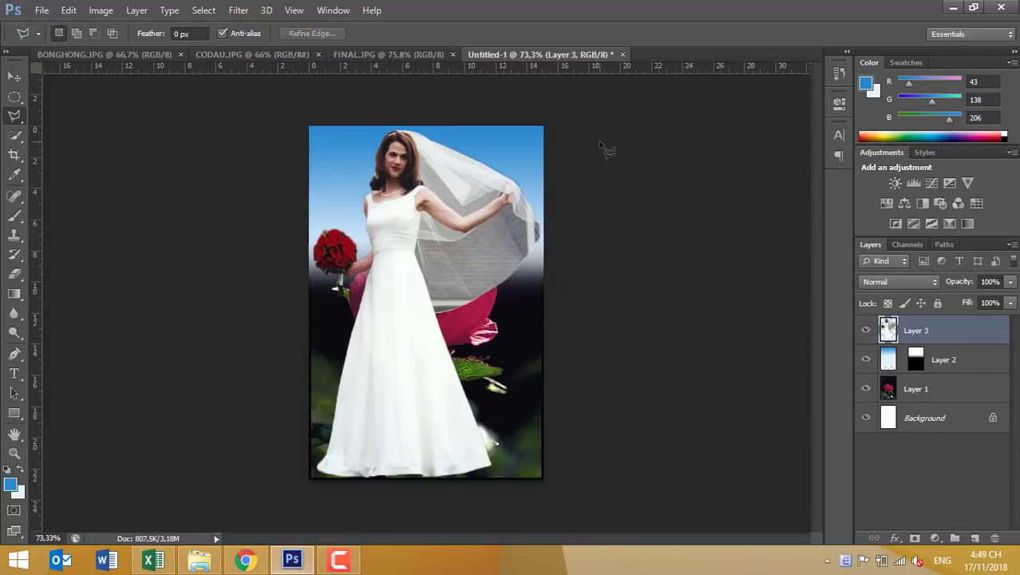
pyautogui.hotkey('ctrl', 't')
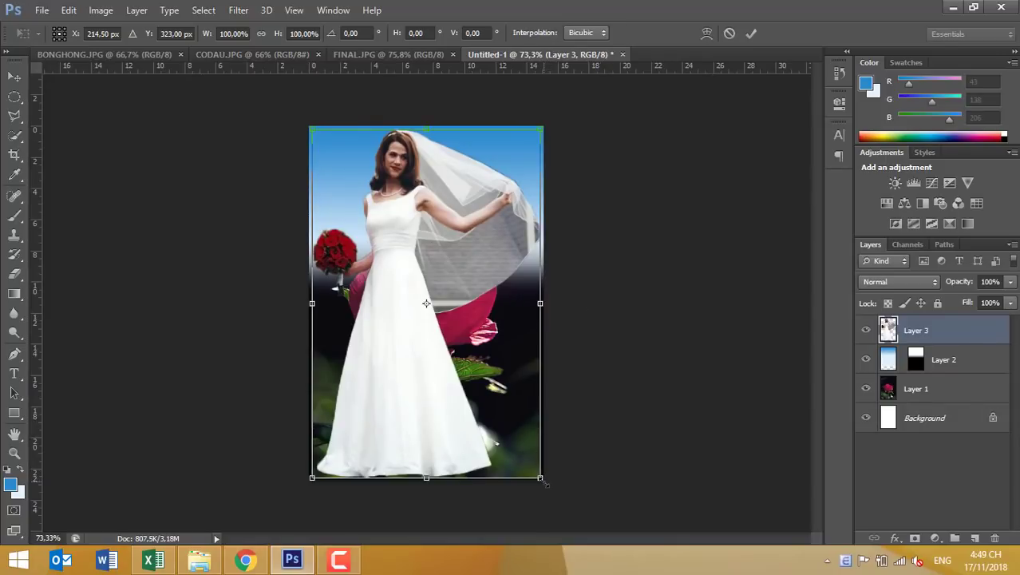
pyautogui.moveTo(544, 479); pyautogui.dragTo(483, 405)
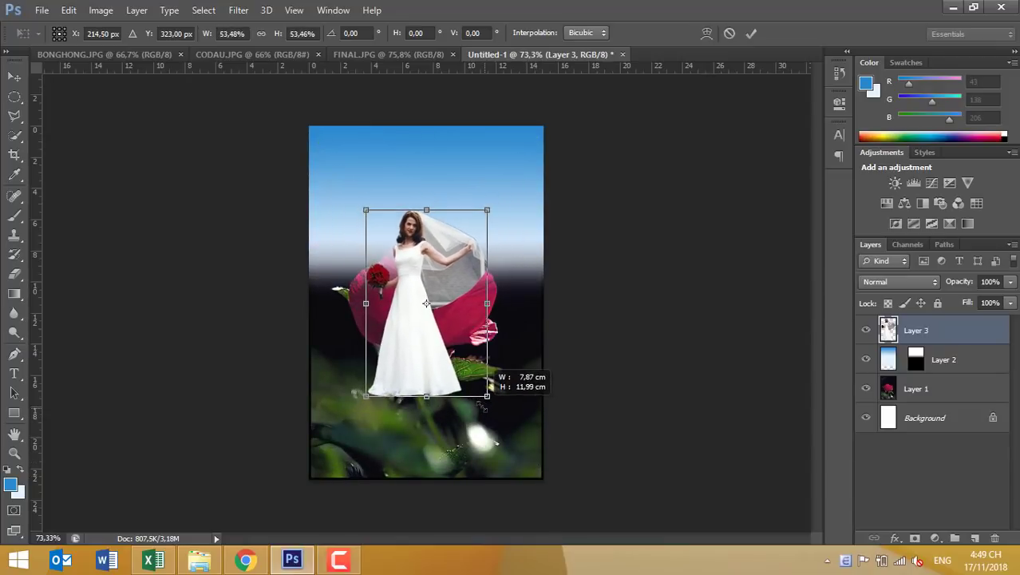
pyautogui.moveTo(415, 378); pyautogui.dragTo(423, 306)
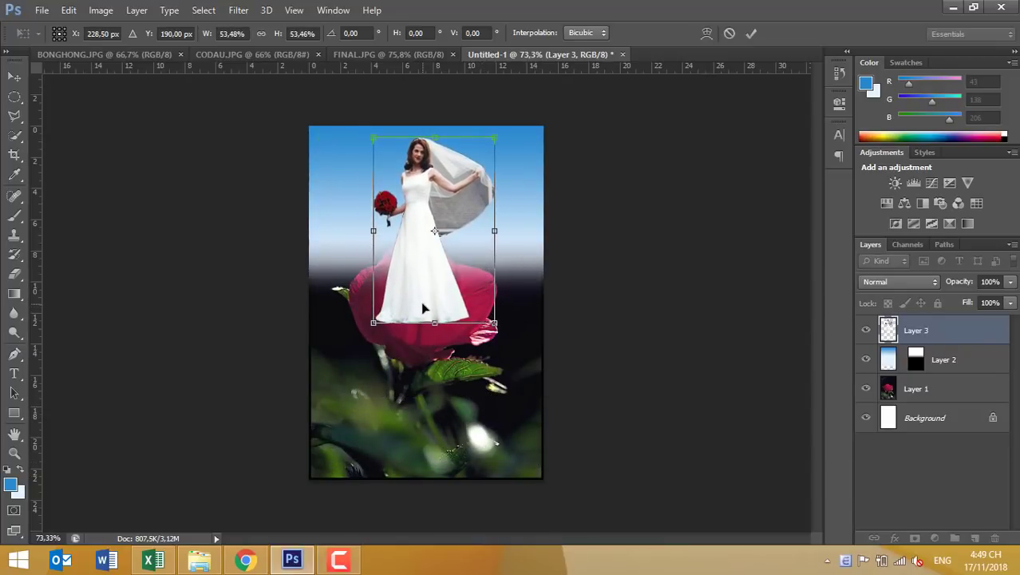
pyautogui.press('Return')
# - Float Untitled-1 and FINAL.JPG into side-by-side windows for comparison
pyautogui.press('l')
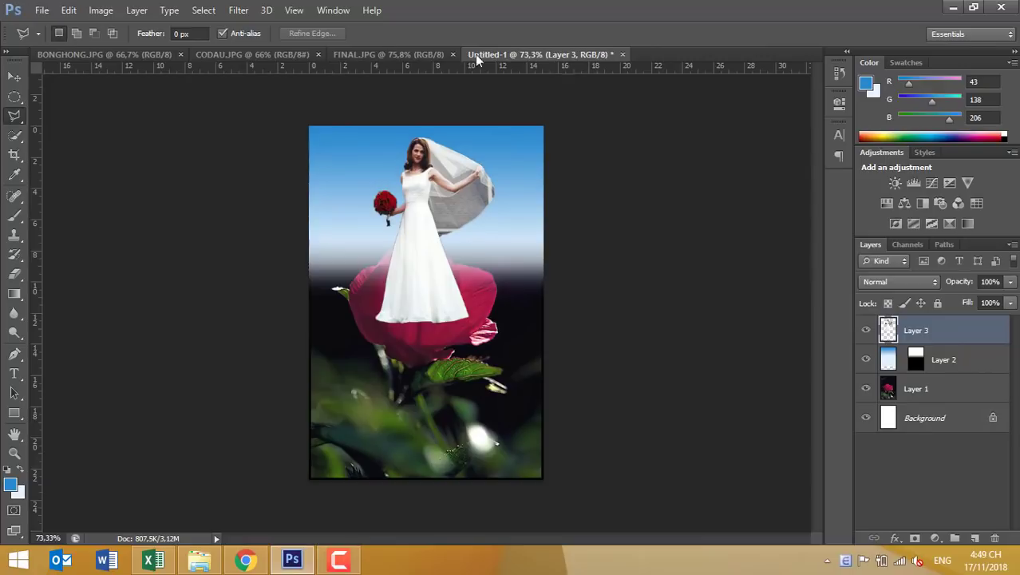
pyautogui.moveTo(554, 63); pyautogui.dragTo(599, 168)
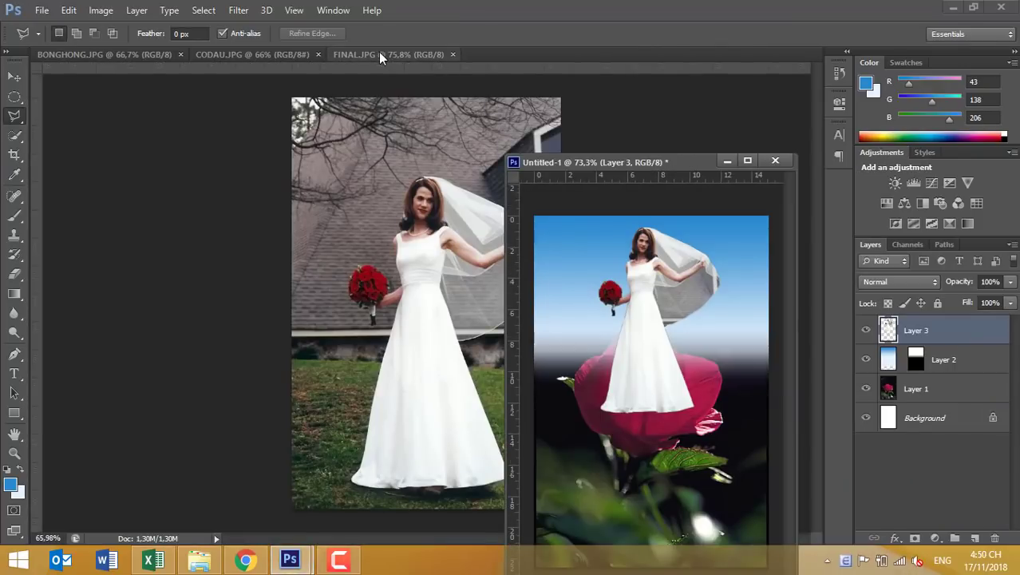
pyautogui.moveTo(376, 53)
pyautogui.mouseDown()
pyautogui.moveTo(379, 165)
pyautogui.moveTo(284, 98)
pyautogui.mouseUp()
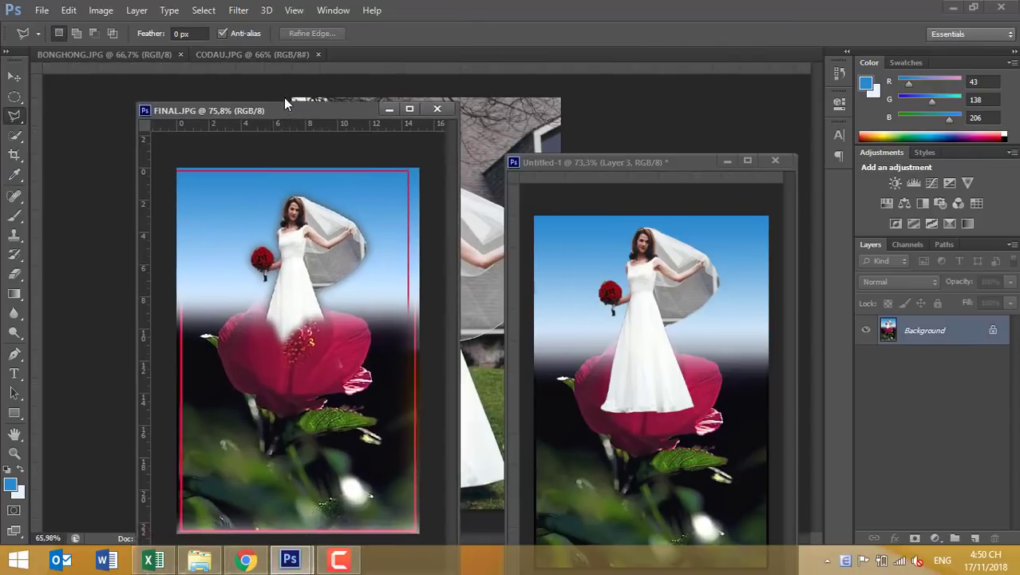
pyautogui.moveTo(647, 162); pyautogui.dragTo(604, 107)
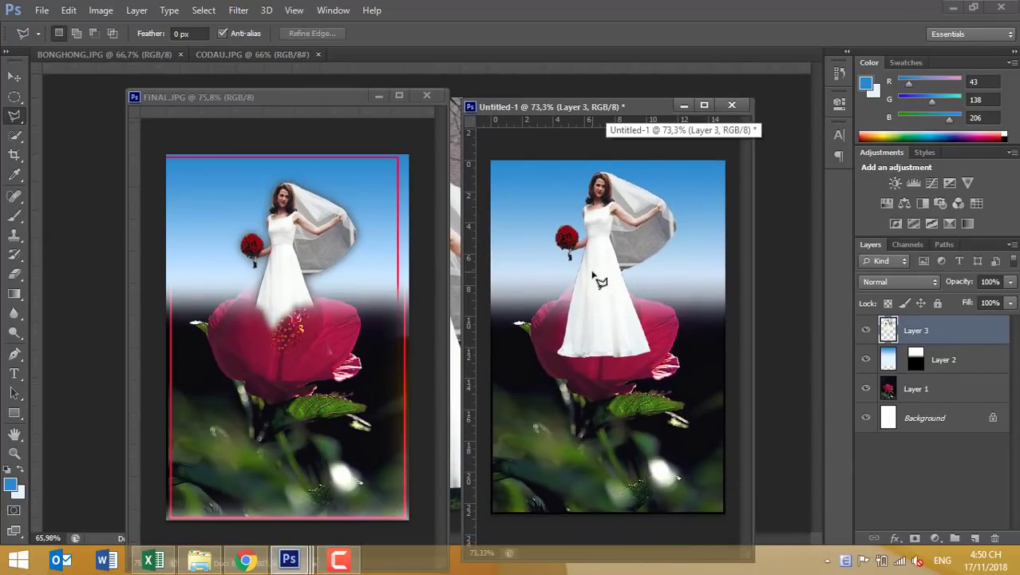
# - Enlarge the bride about 1% and lower her onto the hibiscus to match the reference
pyautogui.hotkey('ctrl', 't')
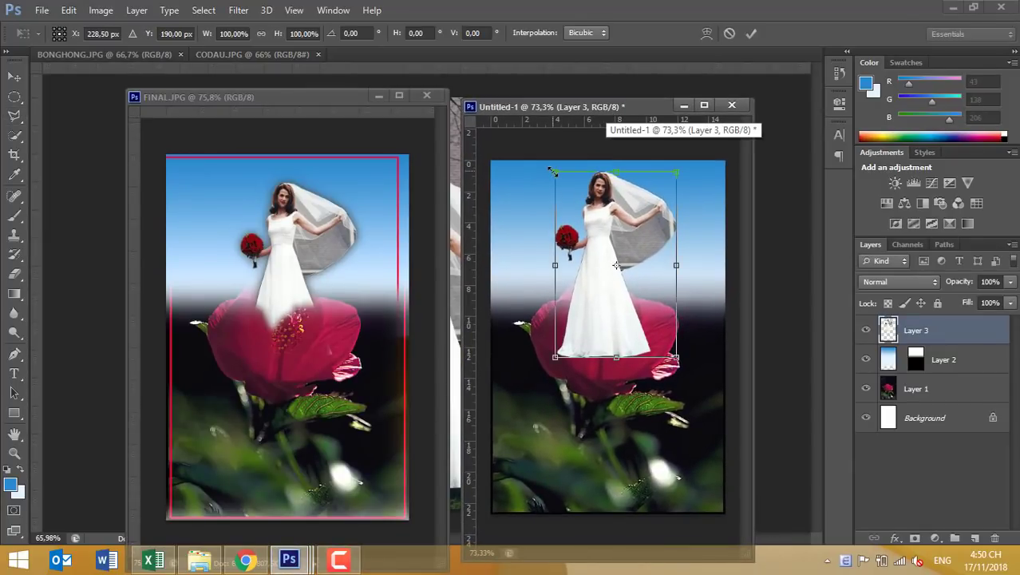
pyautogui.moveTo(551, 170); pyautogui.dragTo(565, 186)
pyautogui.moveTo(611, 230)
pyautogui.mouseDown()
pyautogui.moveTo(603, 236)
pyautogui.moveTo(602, 227)
pyautogui.mouseUp()
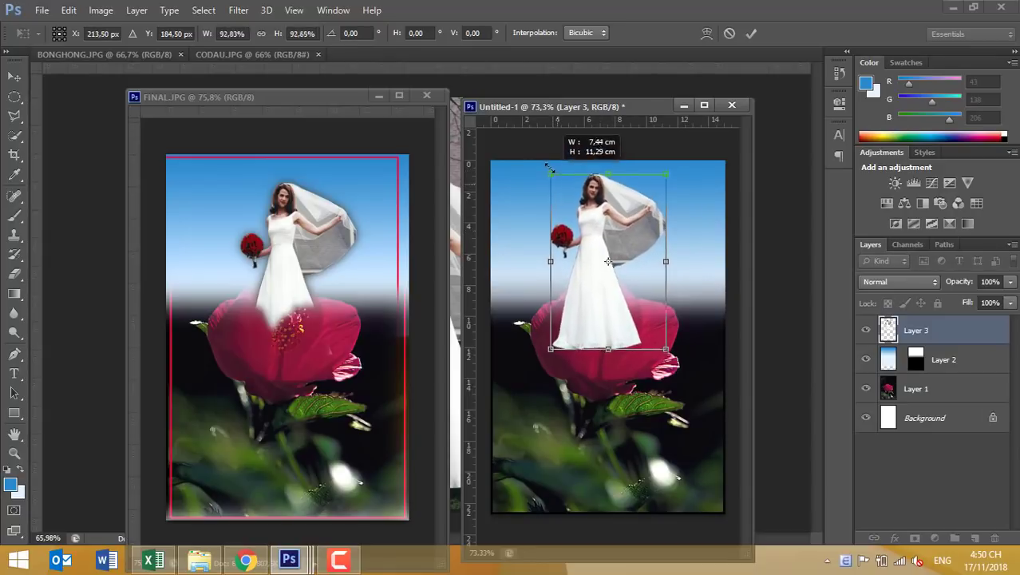
pyautogui.moveTo(556, 184); pyautogui.dragTo(546, 169)
pyautogui.moveTo(605, 229); pyautogui.dragTo(616, 230)
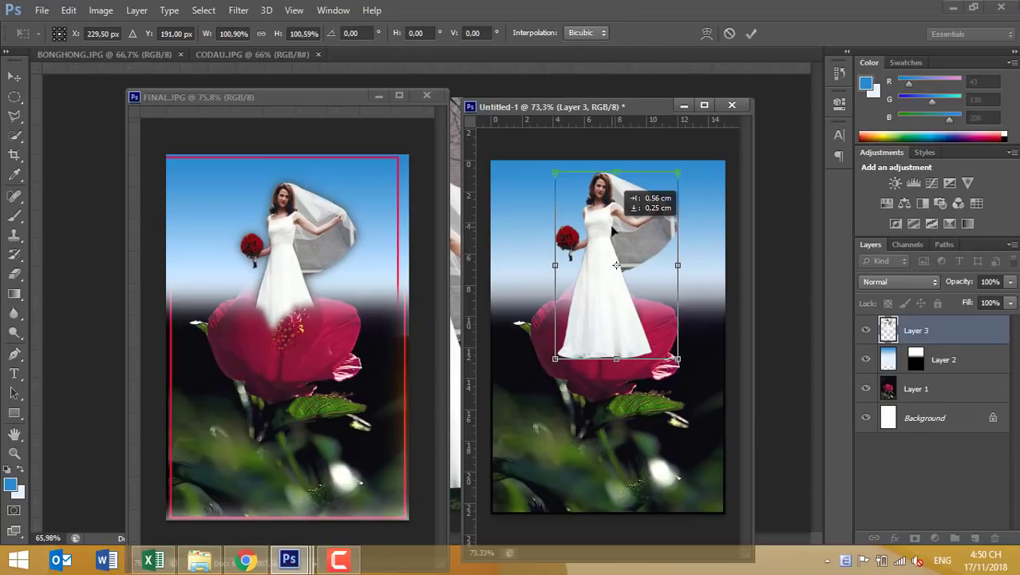
pyautogui.press('Return')
pyautogui.press('l')
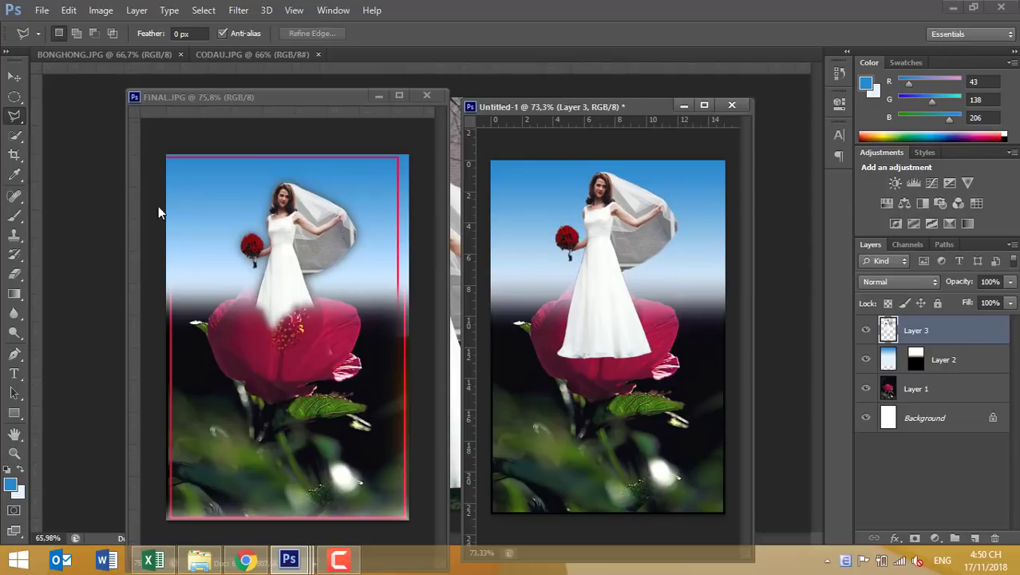
# - Add a layer mask to Layer 3 and lasso the hibiscus petals below the bride
pyautogui.rightClick(14, 116)
pyautogui.click(51, 117)
pyautogui.click(916, 539)
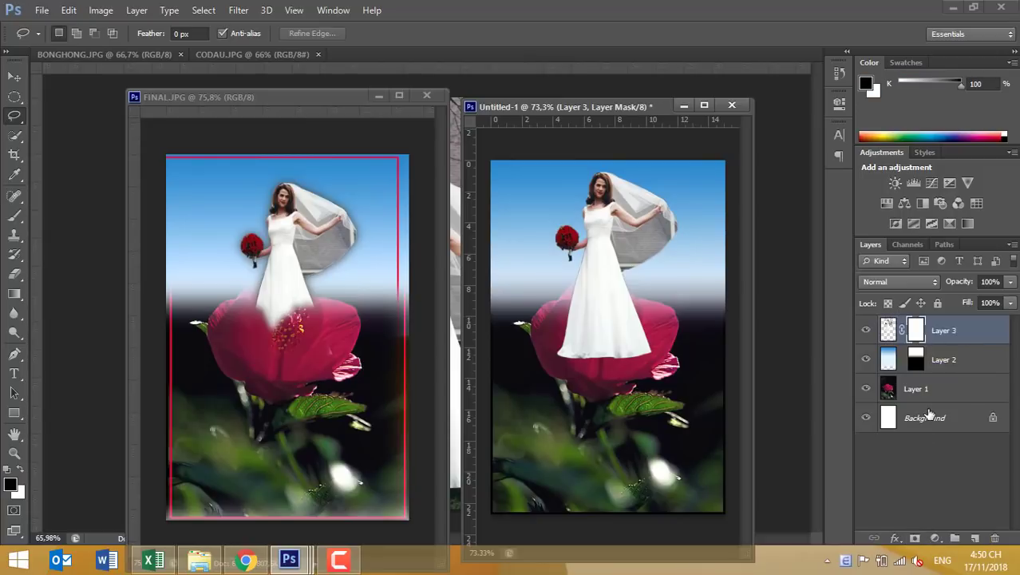
pyautogui.click(865, 330)
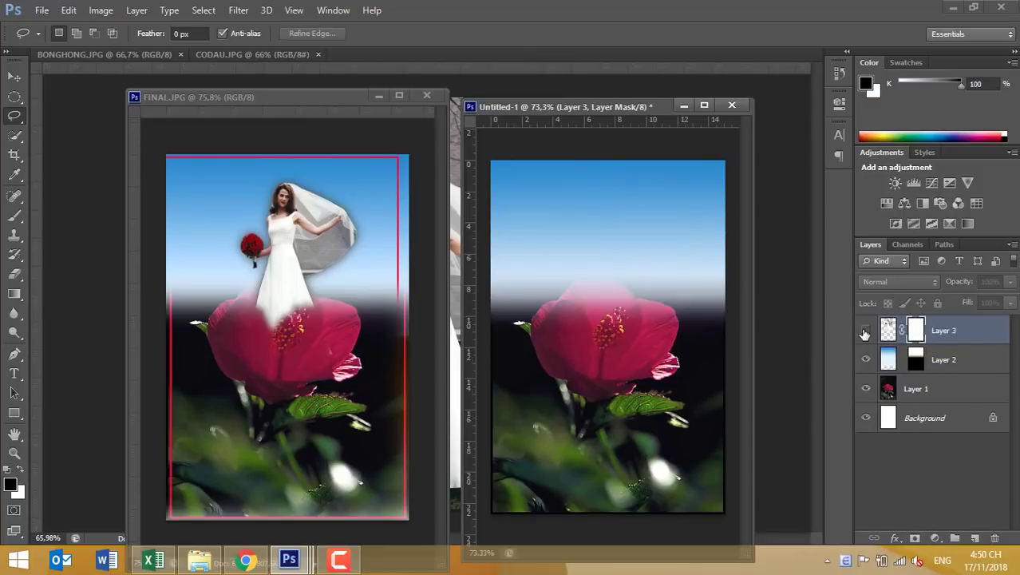
pyautogui.moveTo(481, 333)
pyautogui.mouseDown()
pyautogui.moveTo(543, 298)
pyautogui.moveTo(597, 342)
pyautogui.moveTo(623, 319)
pyautogui.moveTo(674, 302)
pyautogui.moveTo(737, 328)
pyautogui.moveTo(739, 491)
pyautogui.moveTo(526, 528)
pyautogui.moveTo(461, 385)
pyautogui.mouseUp()
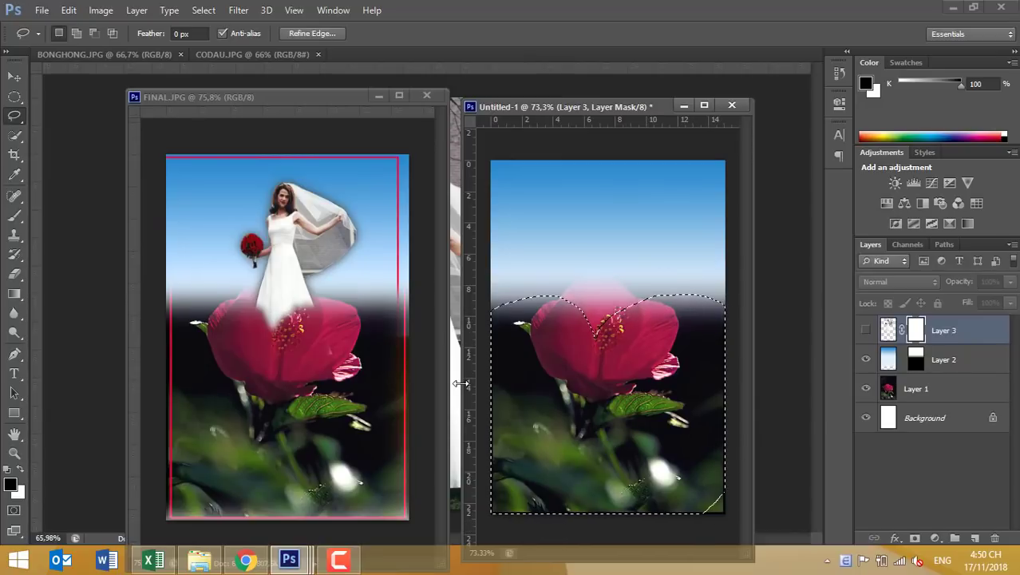
pyautogui.click(866, 333)
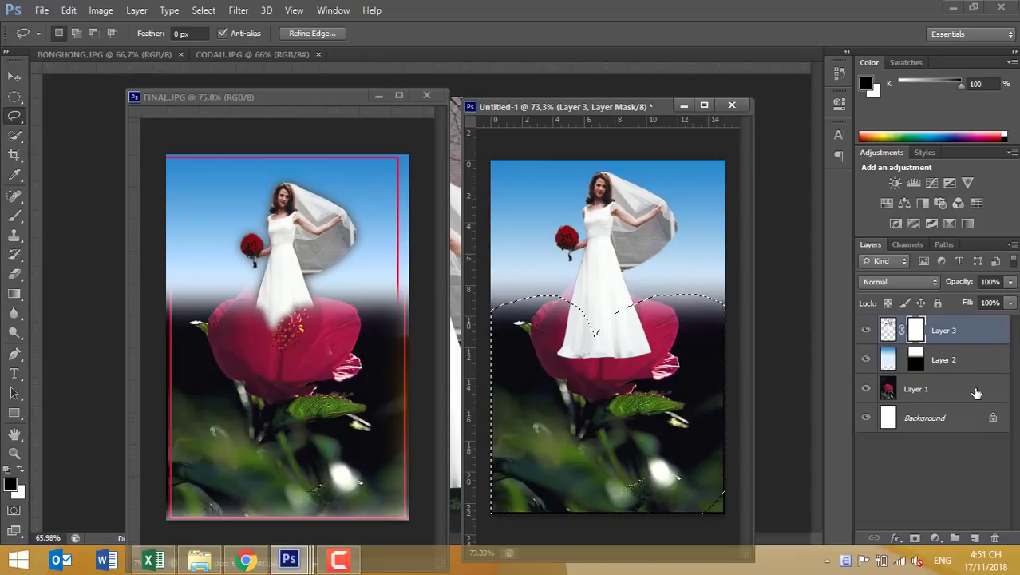
# - Fill the mask with black through a 10 px feathered selection to hide the lower dress
pyautogui.hotkey('alt', 'BackSpace')
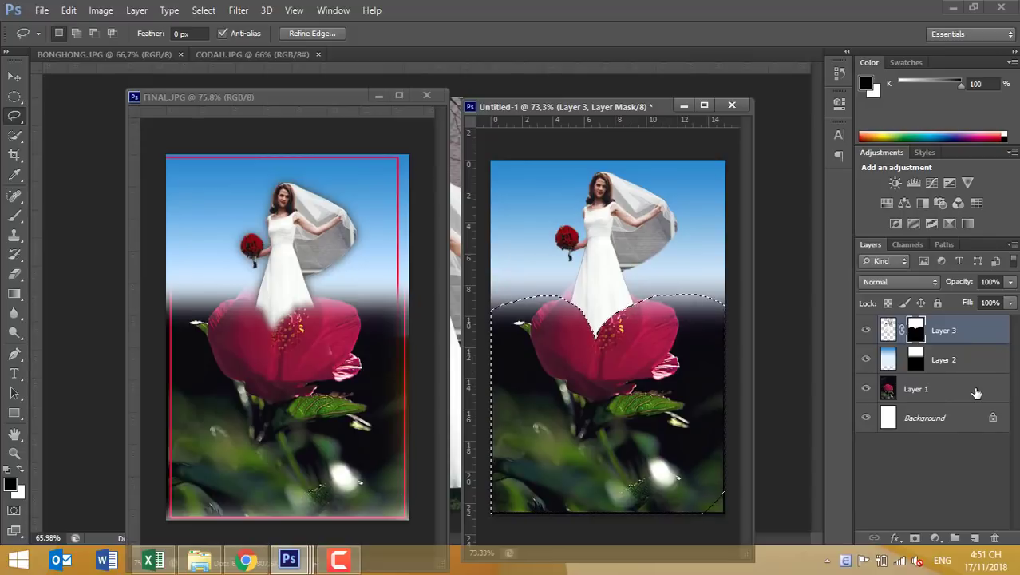
pyautogui.hotkey('ctrl', 'd')
pyautogui.hotkey('ctrl', 'h')
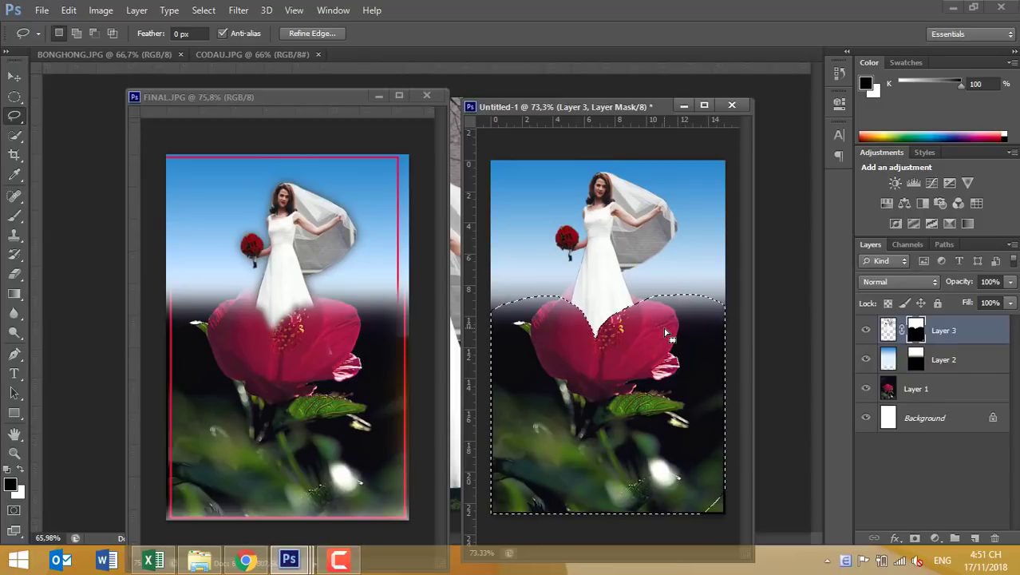
pyautogui.hotkey('ctrl', 'Delete')
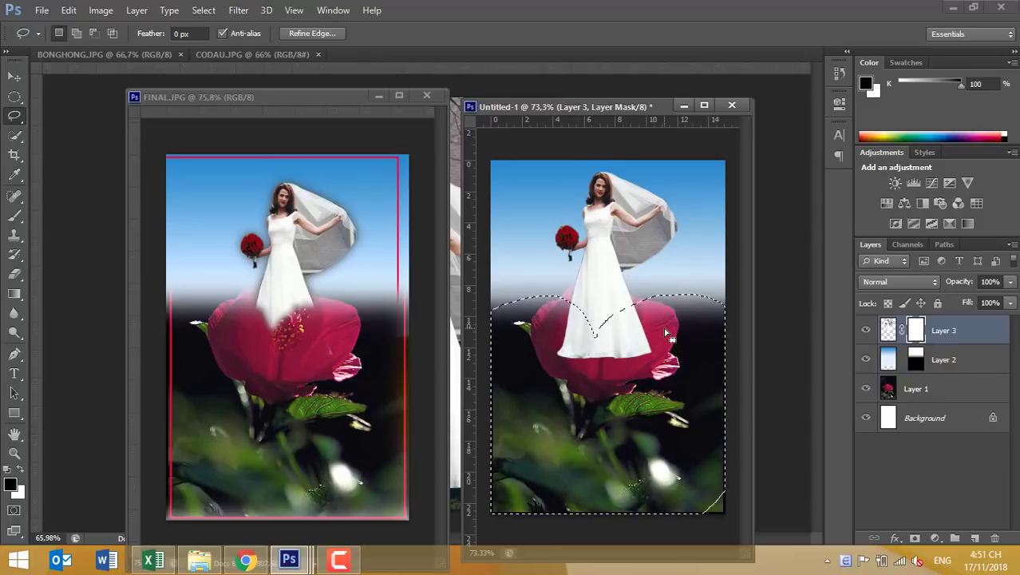
pyautogui.hotkey('shift', 'F6')
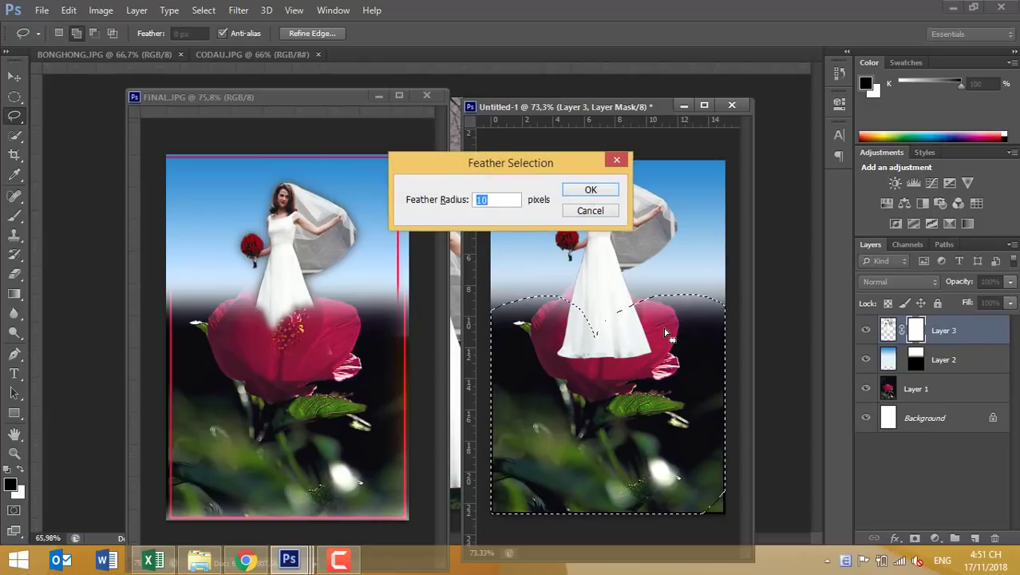
pyautogui.press('Return')
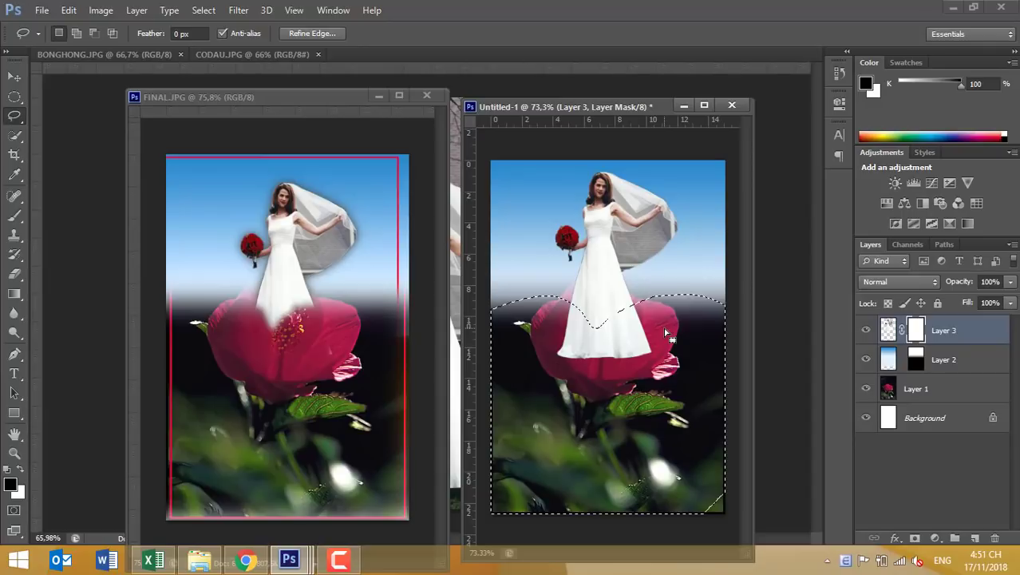
pyautogui.hotkey('alt', 'BackSpace')
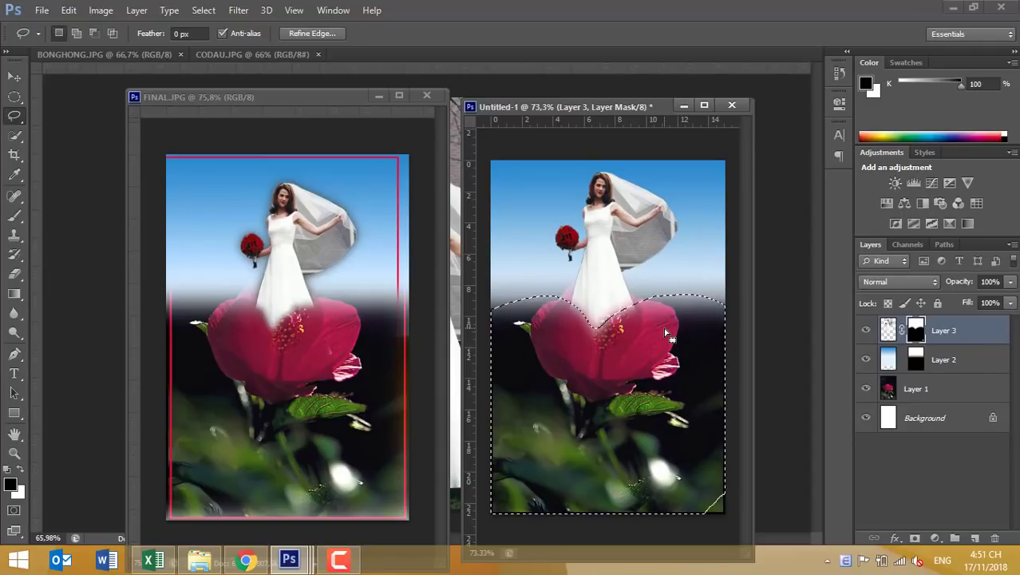
pyautogui.hotkey('ctrl', 'd')
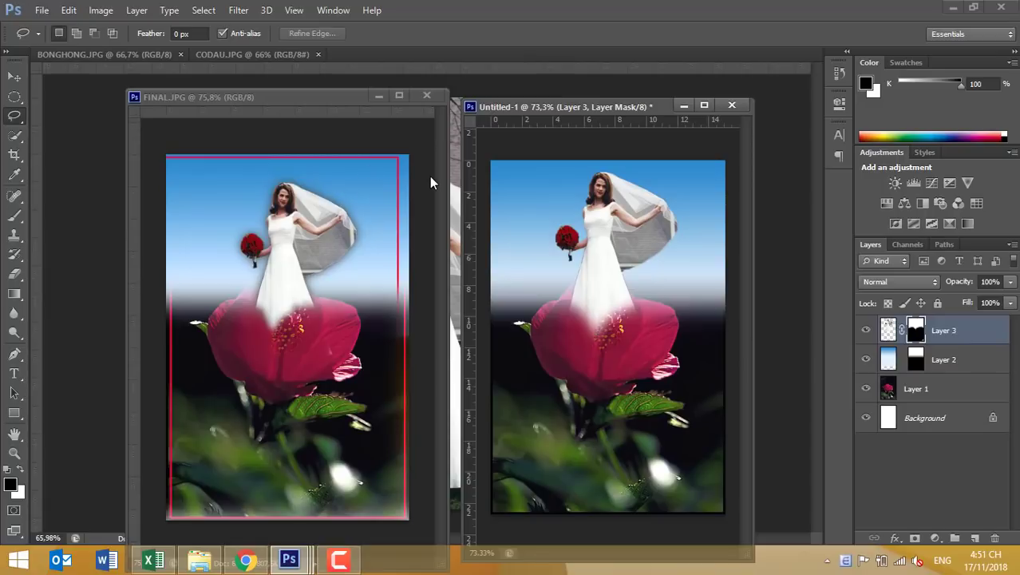
# - Pen a Work Path along the top and right image edges, then create empty Path 1
pyautogui.click(15, 355)
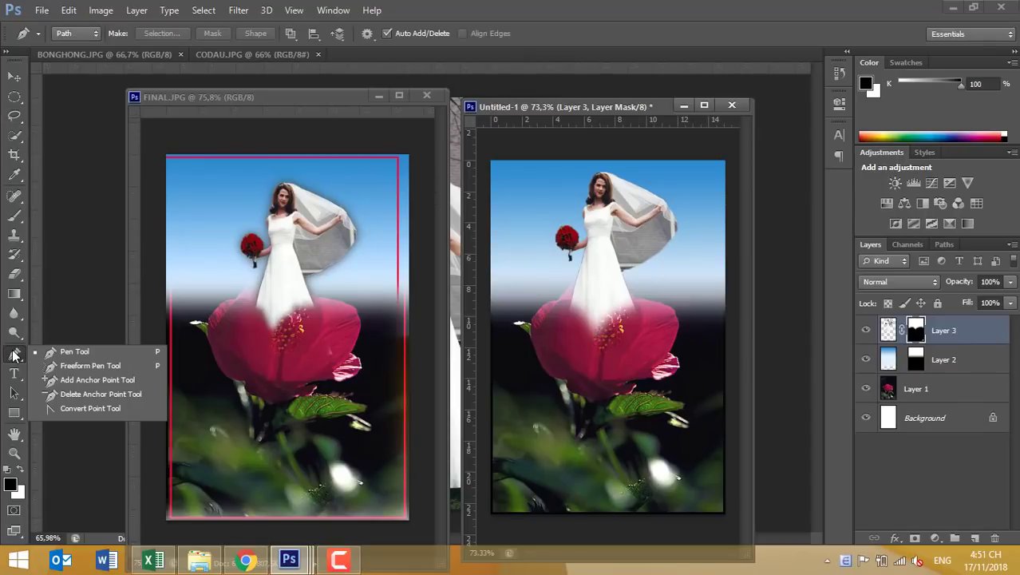
pyautogui.click(65, 353)
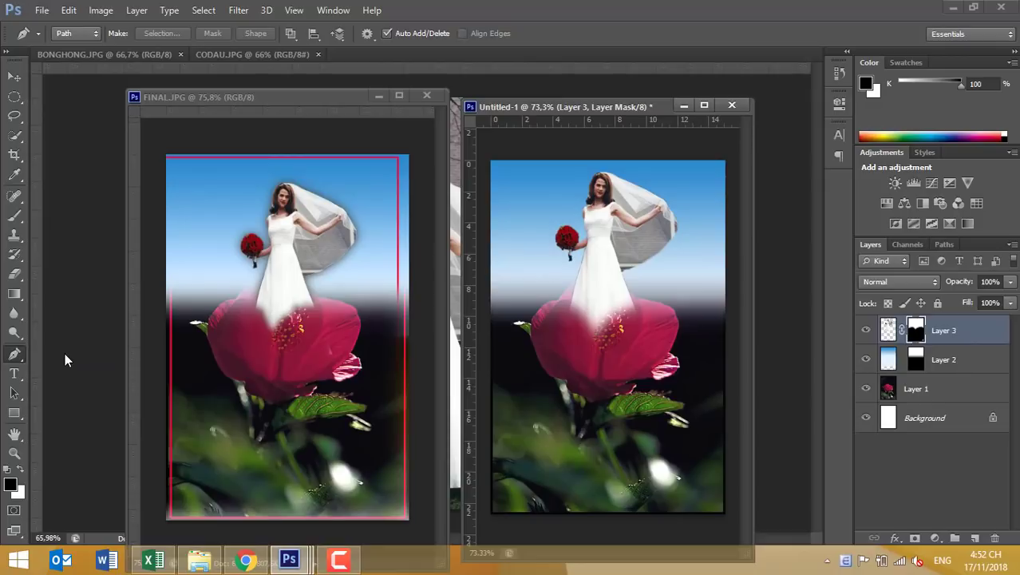
pyautogui.click(949, 247)
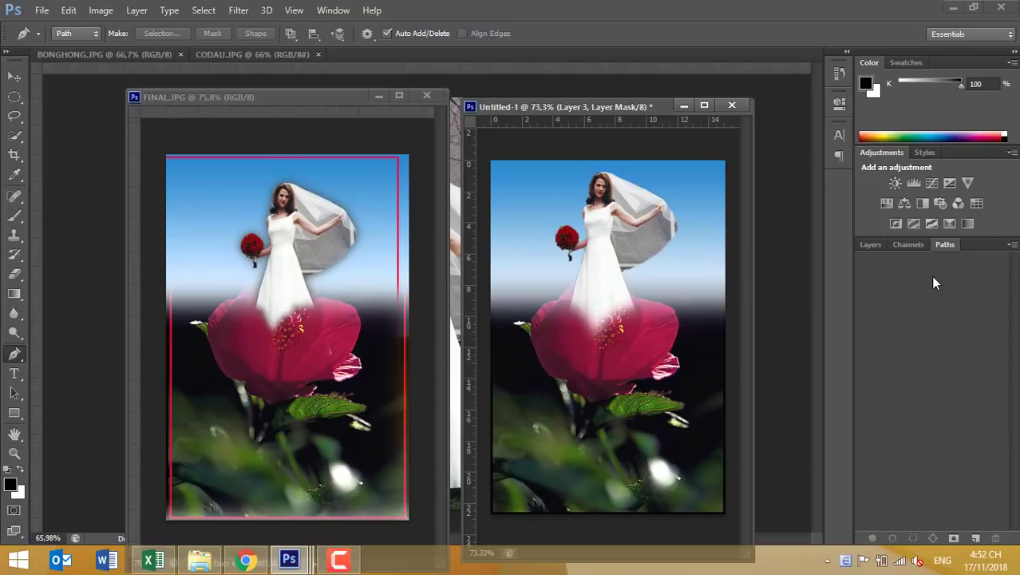
pyautogui.click(484, 171)
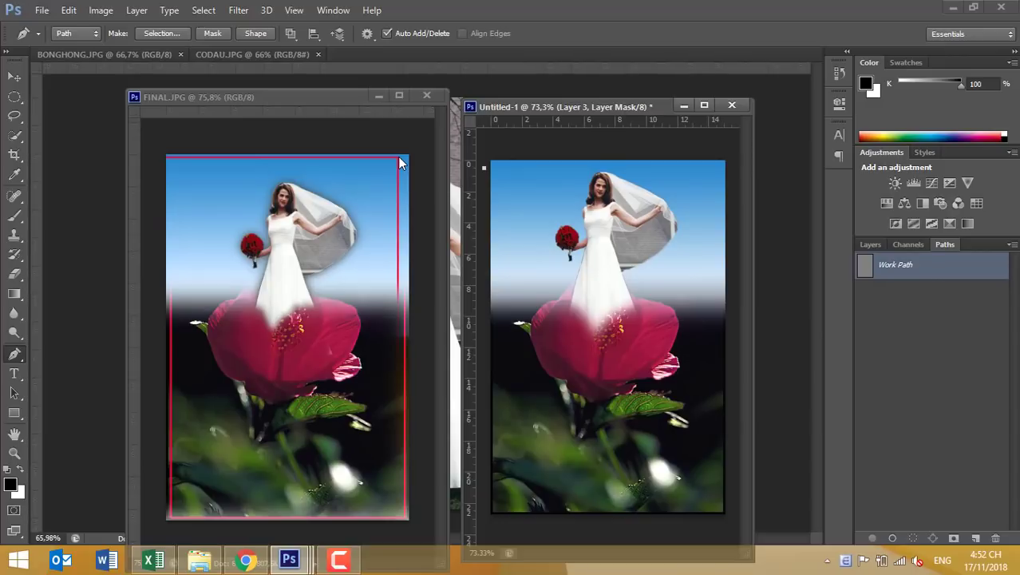
pyautogui.keyDown('shift'); pyautogui.click(711, 234); pyautogui.keyUp('shift')
pyautogui.keyDown('shift'); pyautogui.click(690, 506); pyautogui.keyUp('shift')
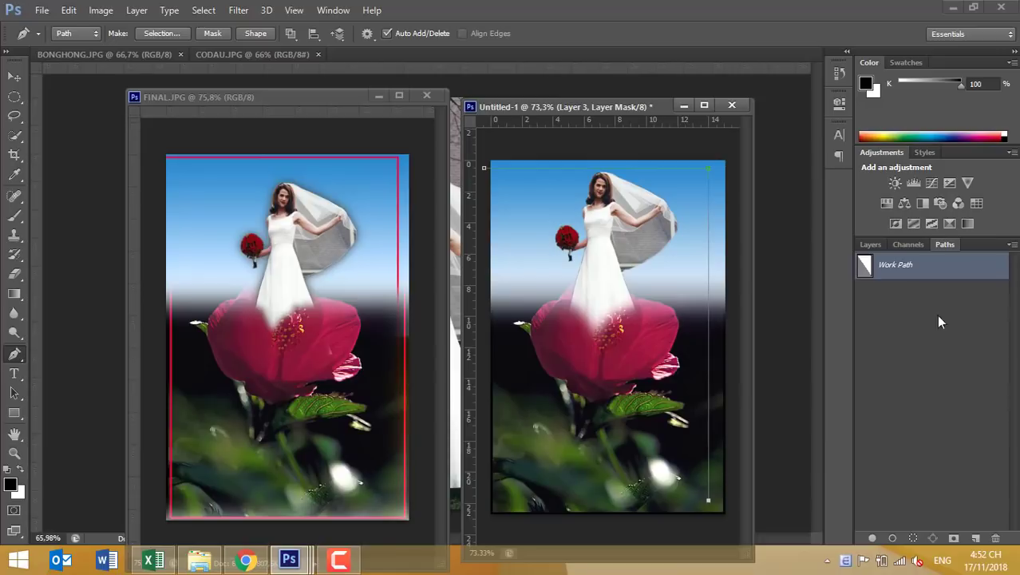
pyautogui.click(926, 358)
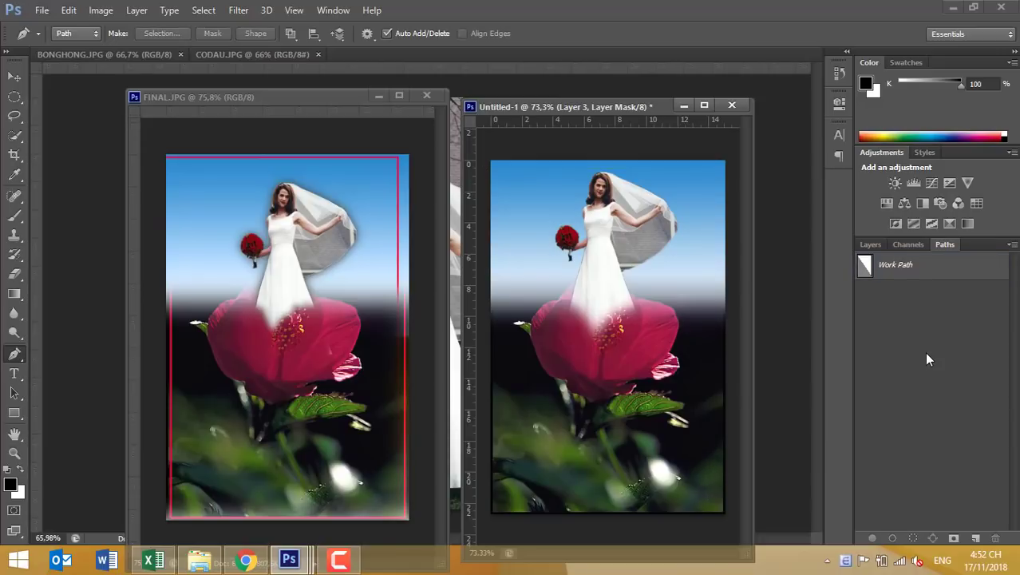
pyautogui.click(975, 537)
# - Draw Path 1 down the right edge, along the bottom, and up the left edge
pyautogui.click(925, 292)
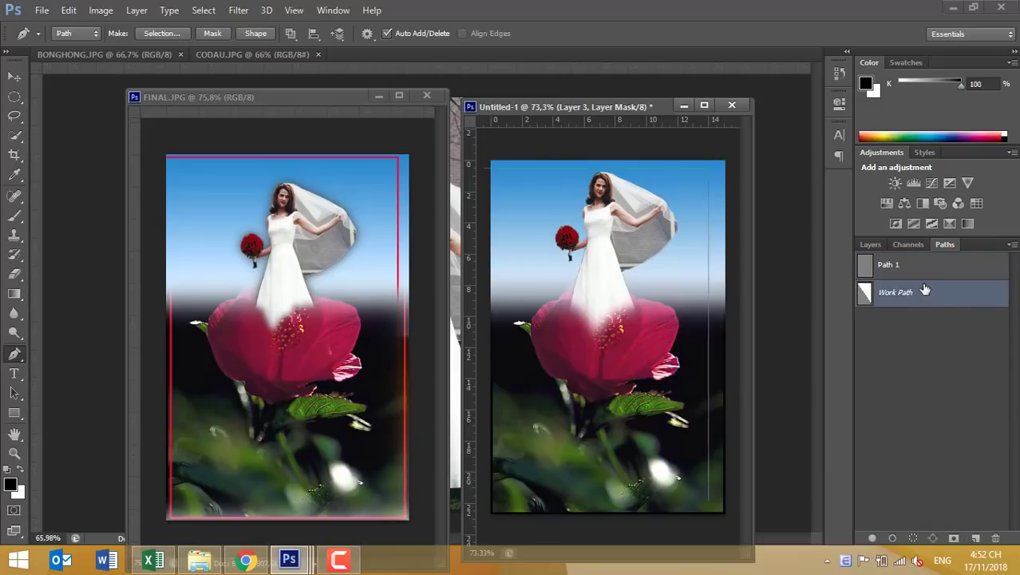
pyautogui.click(920, 272)
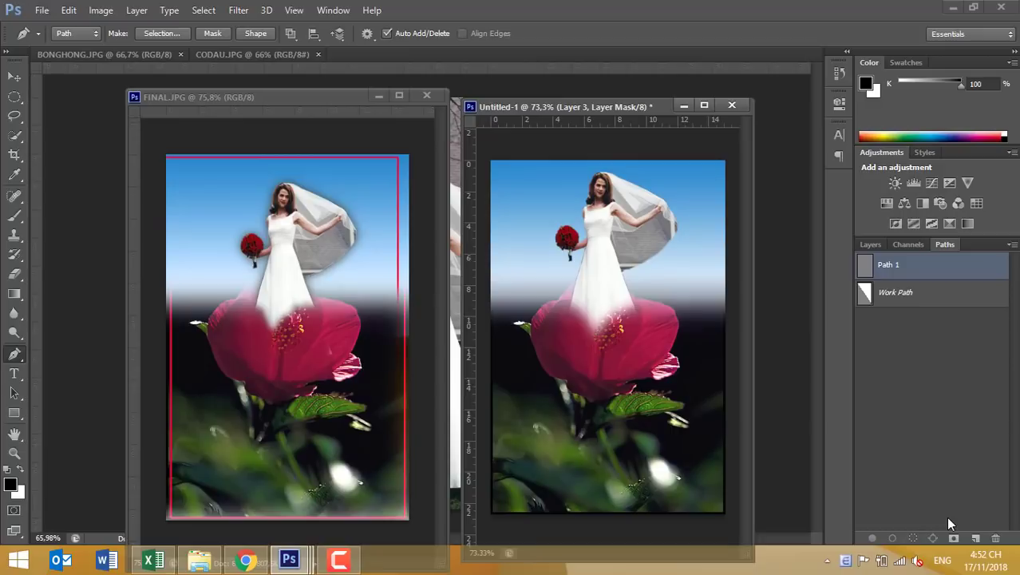
pyautogui.click(906, 293)
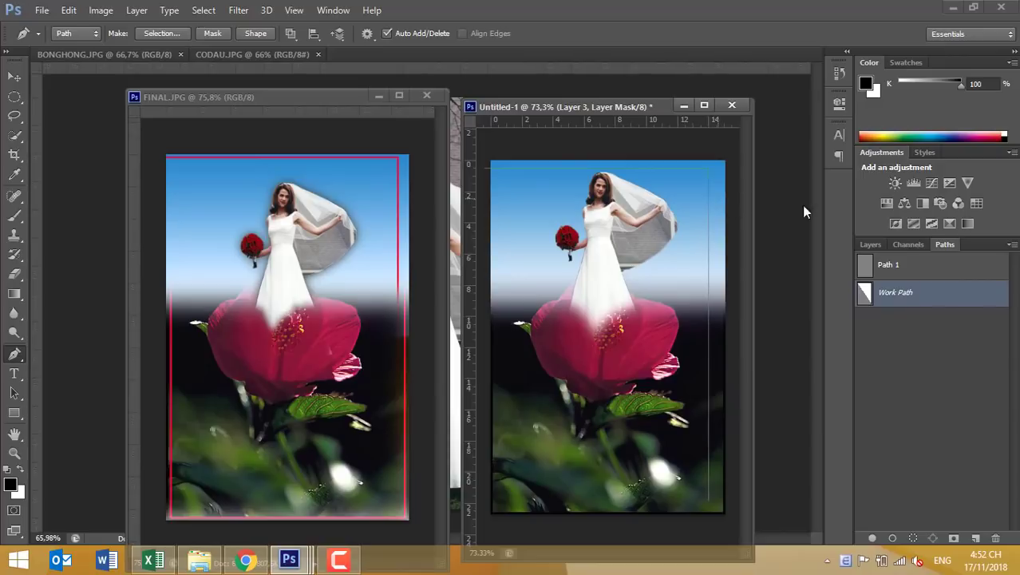
pyautogui.click(918, 267)
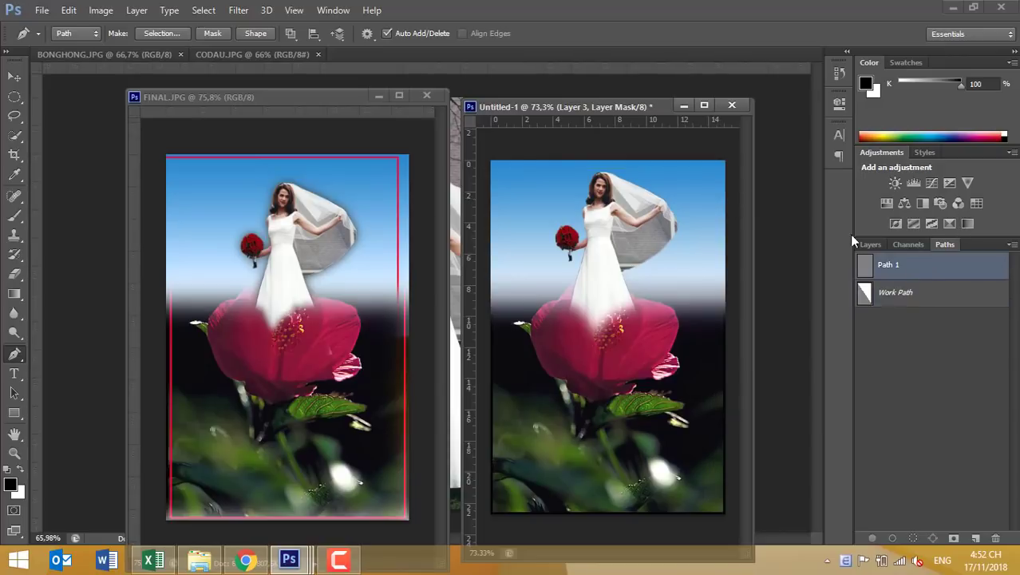
pyautogui.click(715, 196)
pyautogui.click(716, 507)
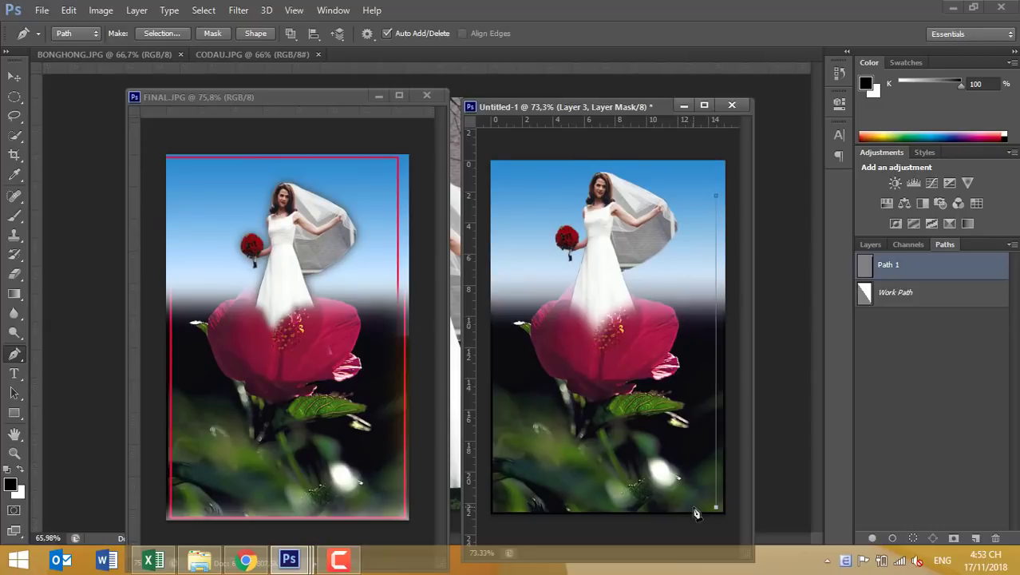
pyautogui.click(496, 506)
pyautogui.click(497, 247)
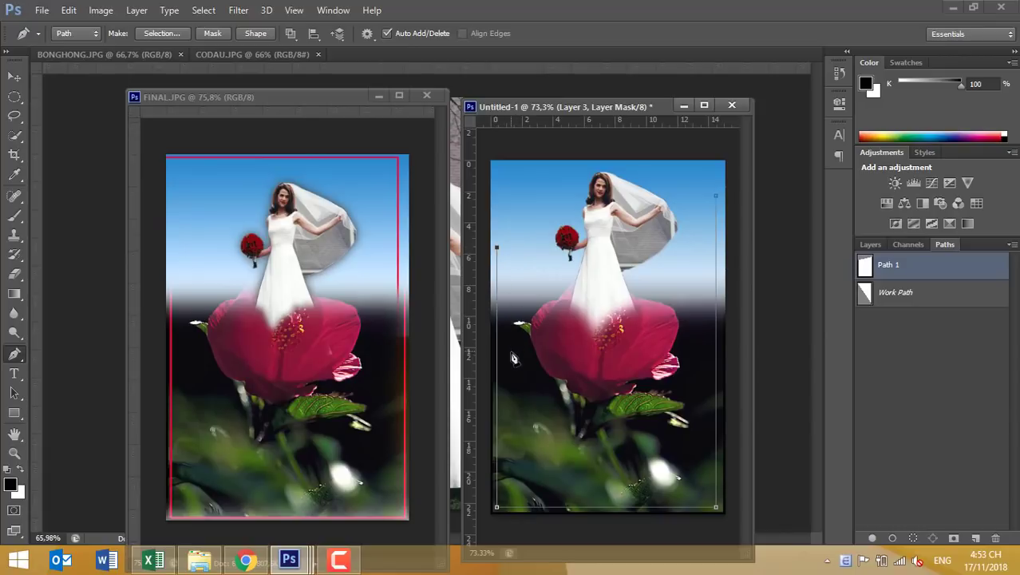
# - Deselect Path 1 and bring up the Layers panel
pyautogui.click(905, 300)
pyautogui.click(907, 274)
pyautogui.click(910, 387)
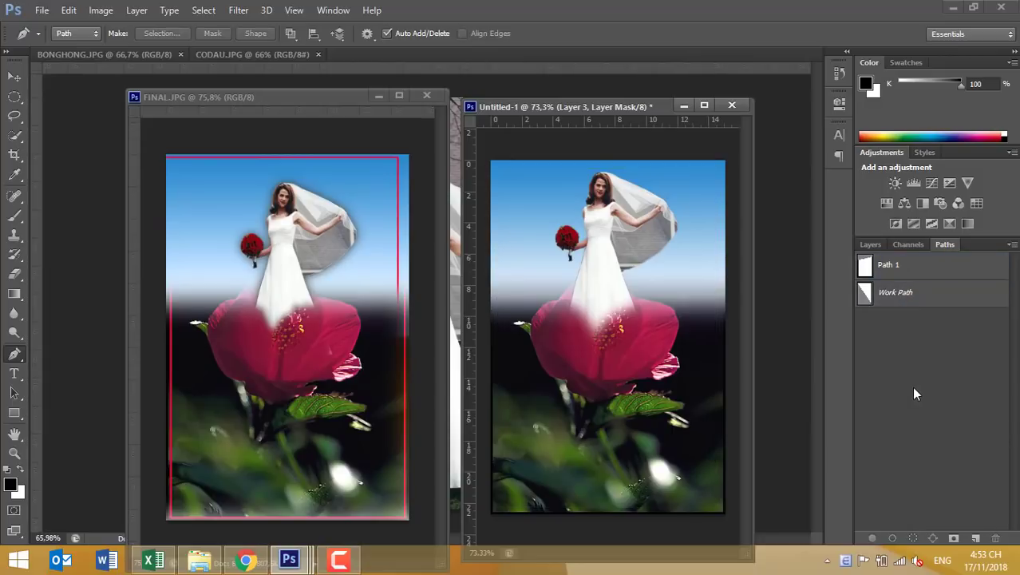
pyautogui.click(872, 245)
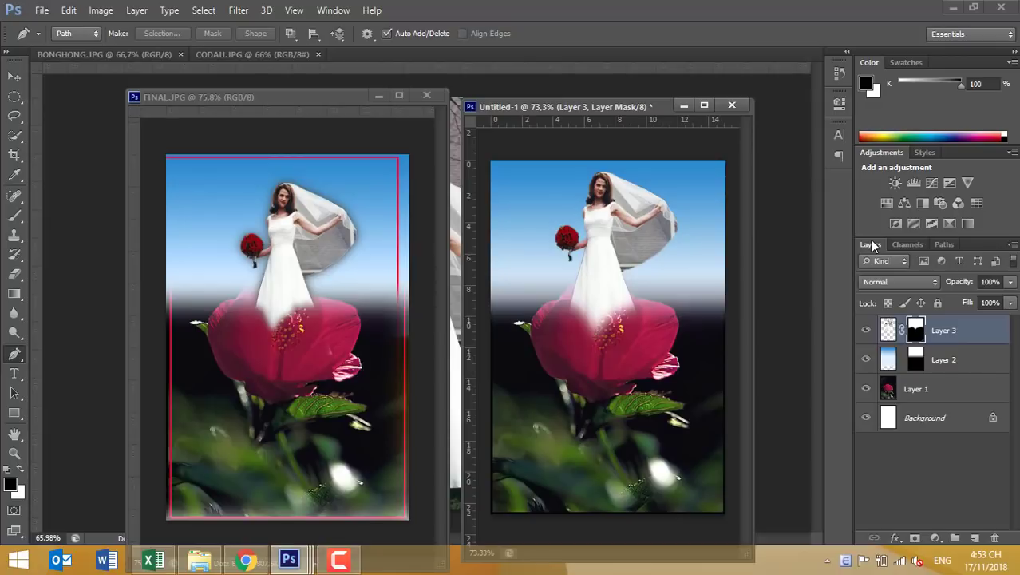
# - Add empty Layer 4 above Layer 3 and return to the Paths panel
pyautogui.click(977, 538)
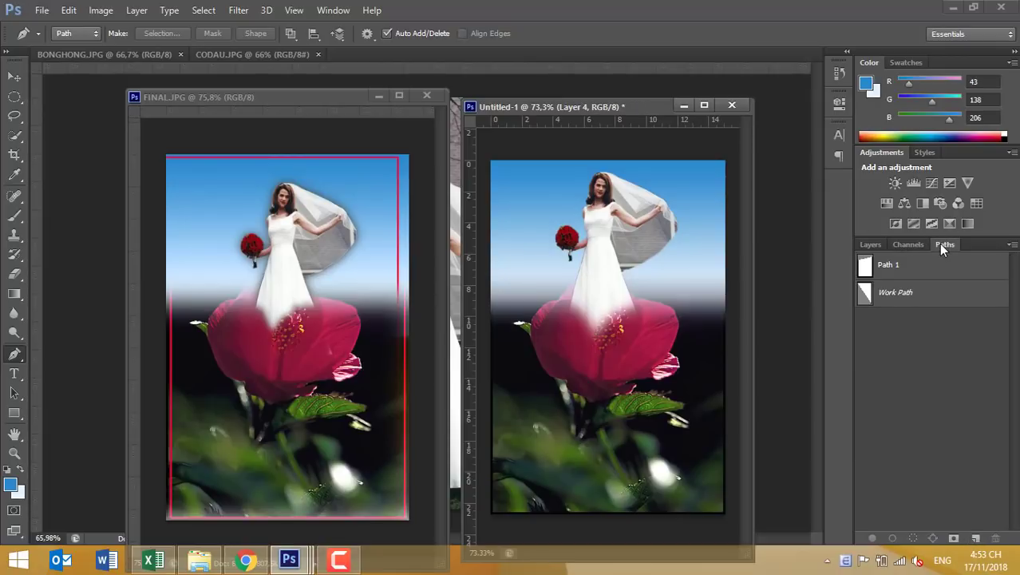
pyautogui.click(869, 245)
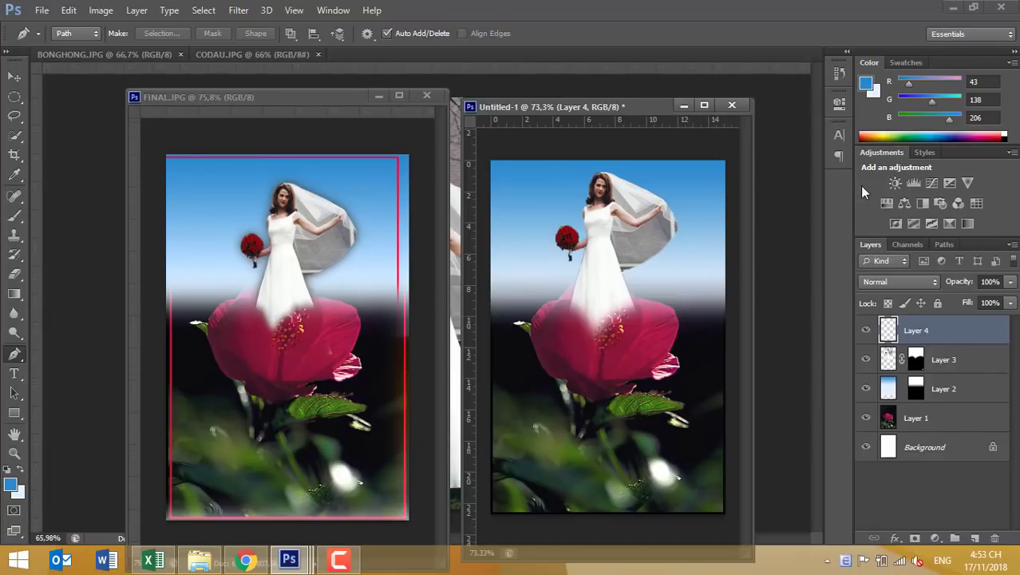
pyautogui.click(947, 245)
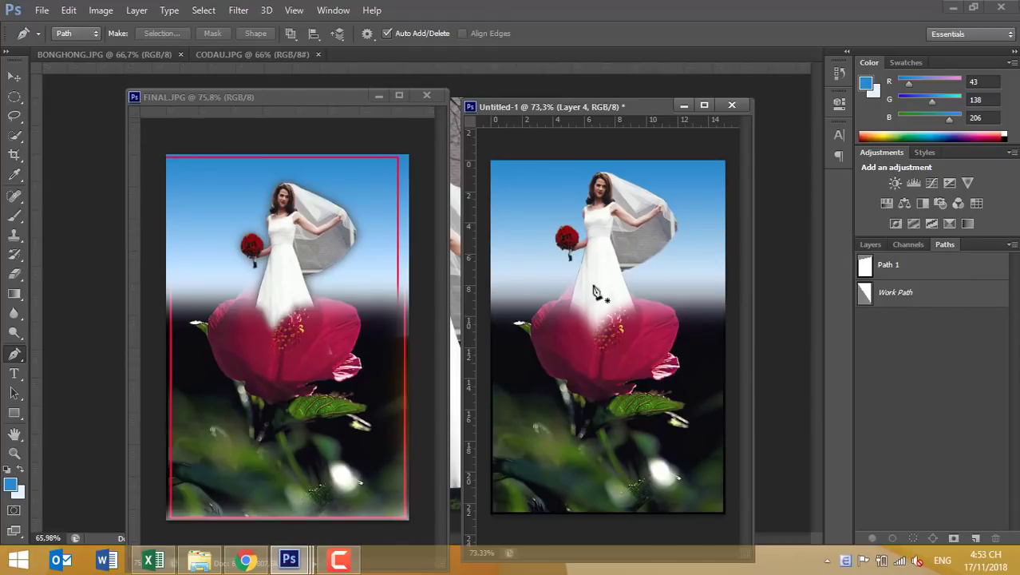
# - Append the Square Brushes set to the brush presets and choose the 3 px square tip
pyautogui.click(13, 220)
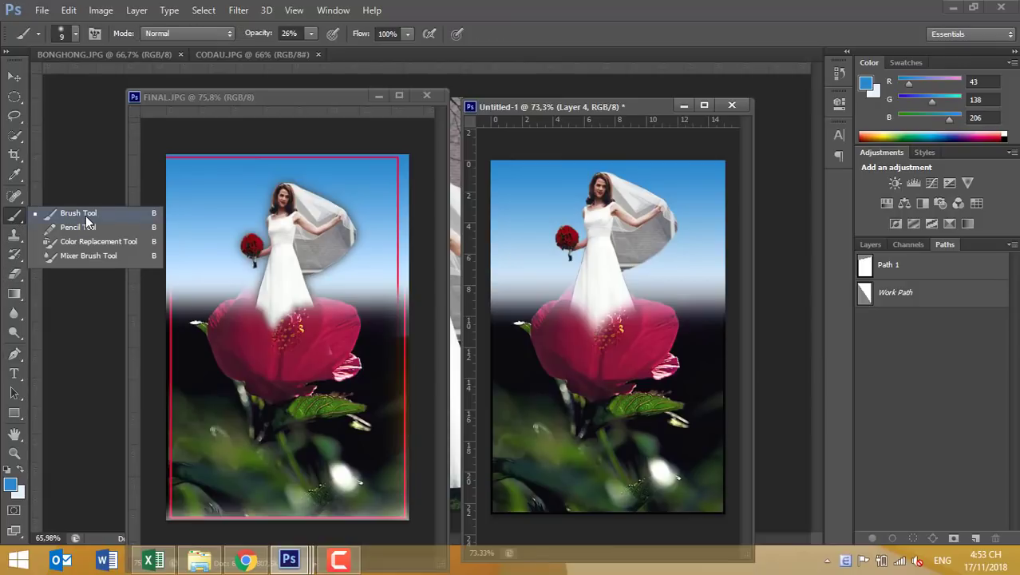
pyautogui.click(85, 215)
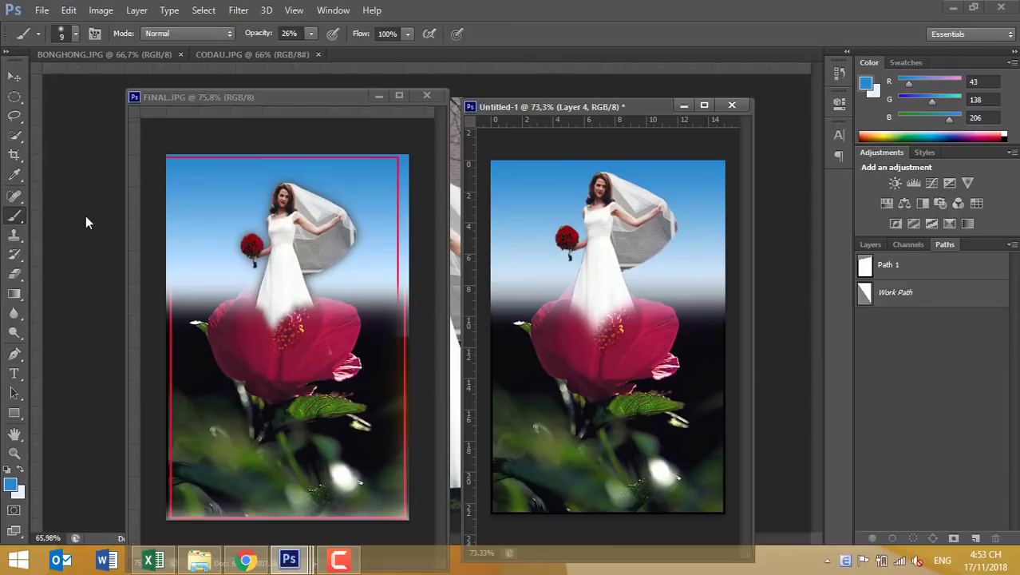
pyautogui.click(75, 33)
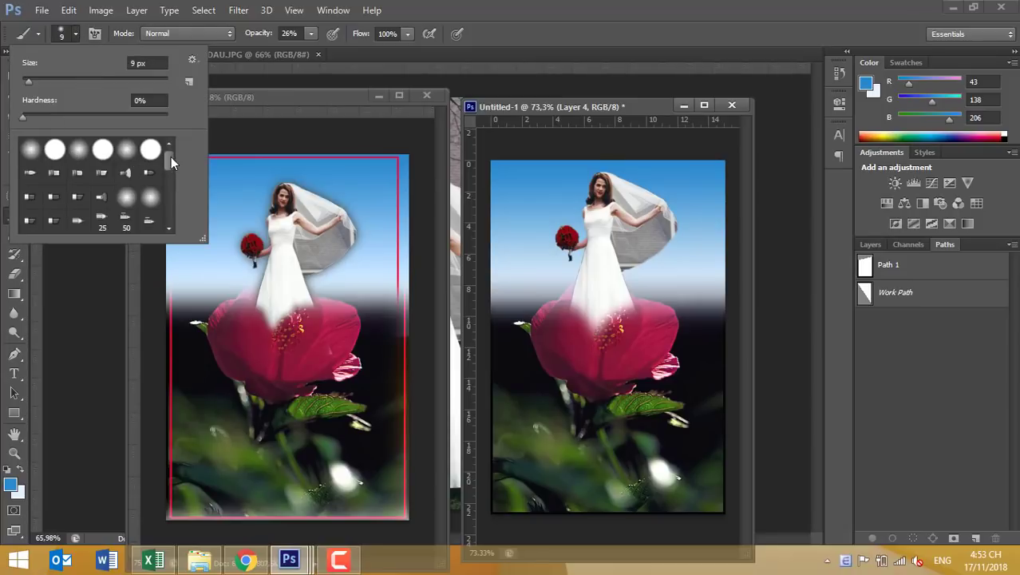
pyautogui.moveTo(173, 157)
pyautogui.mouseDown()
pyautogui.moveTo(168, 231)
pyautogui.moveTo(177, 150)
pyautogui.mouseUp()
pyautogui.click(192, 59)
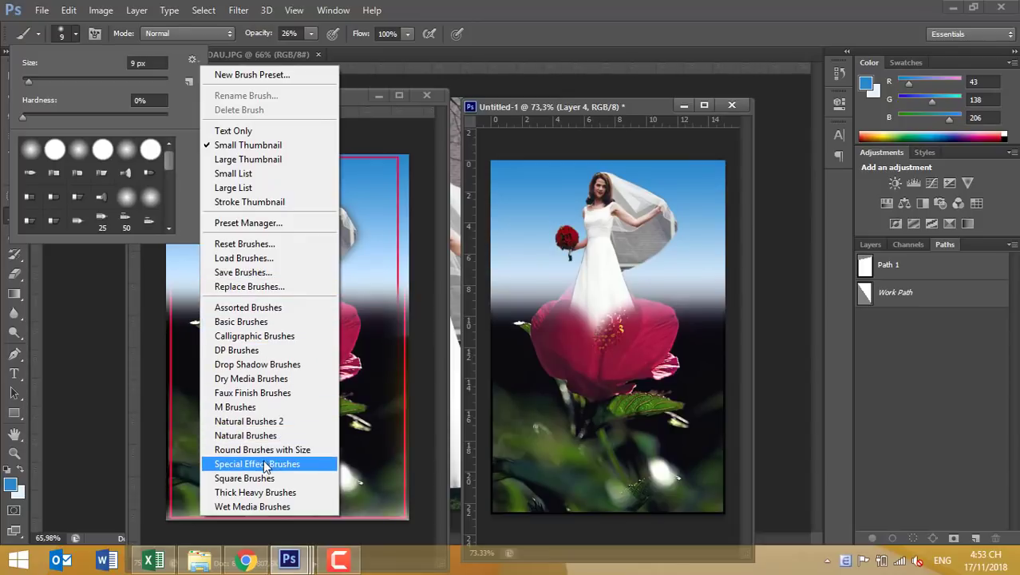
pyautogui.click(234, 479)
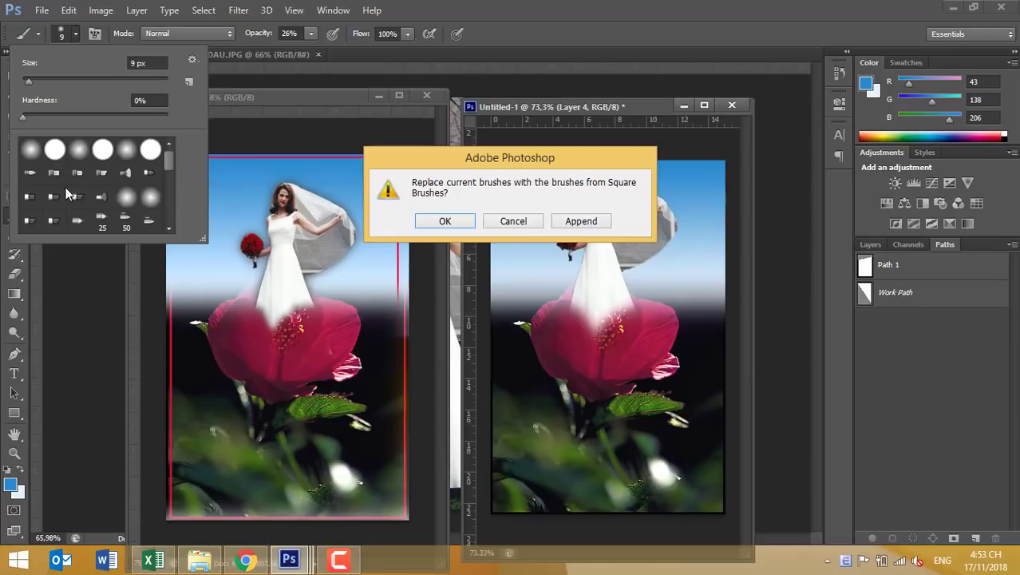
pyautogui.click(599, 228)
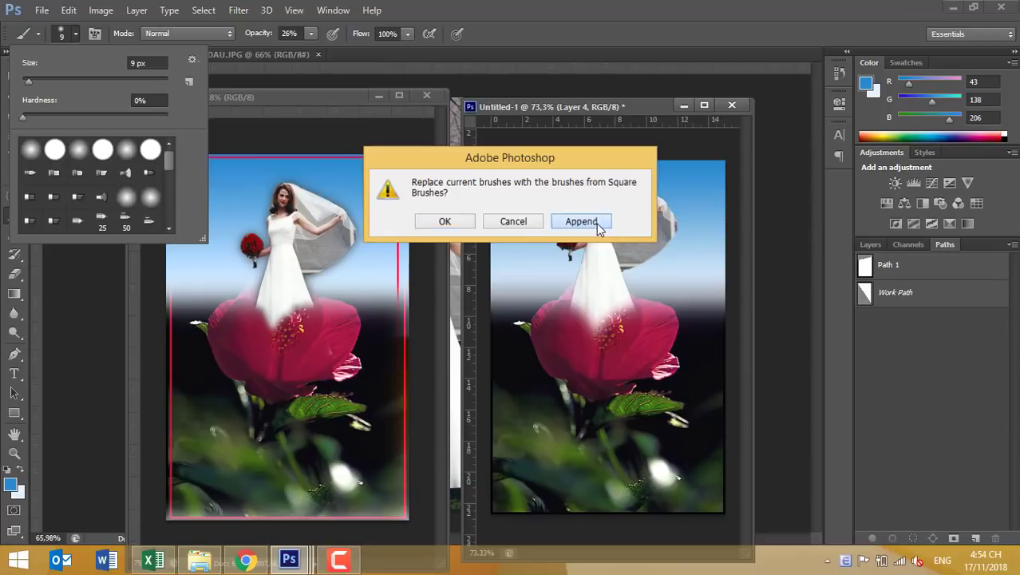
pyautogui.moveTo(170, 159); pyautogui.dragTo(170, 223)
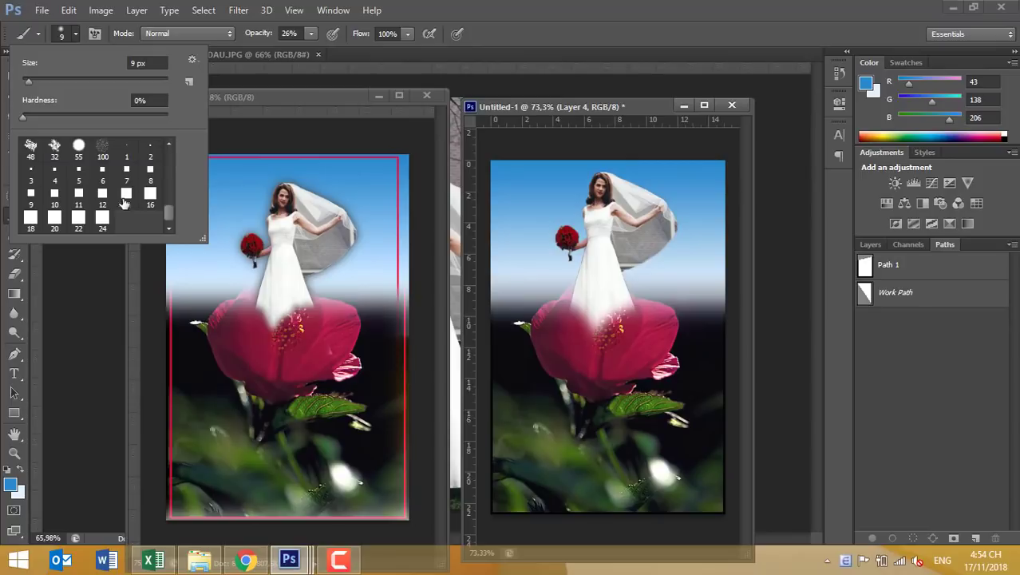
pyautogui.doubleClick(30, 171)
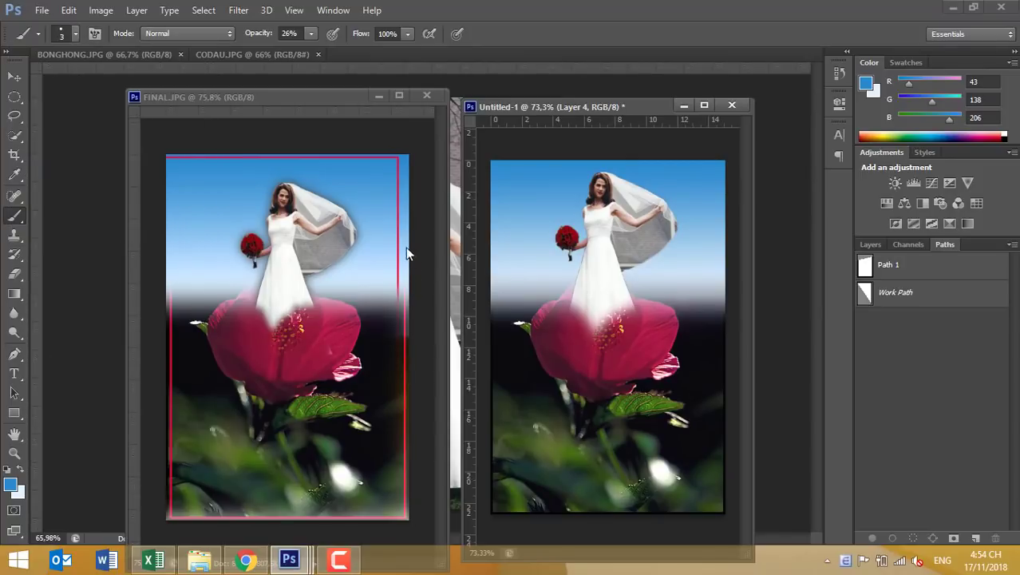
# - Set the foreground colour to pure red (ff0000)
pyautogui.click(10, 485)
pyautogui.moveTo(287, 177); pyautogui.dragTo(293, 78)
pyautogui.moveTo(310, 160); pyautogui.dragTo(299, 33)
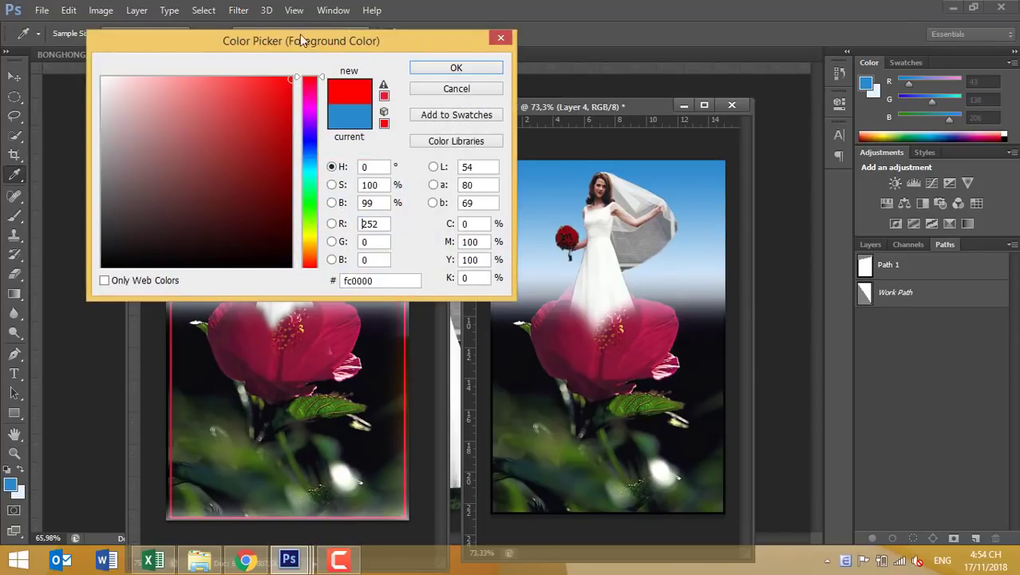
pyautogui.click(435, 69)
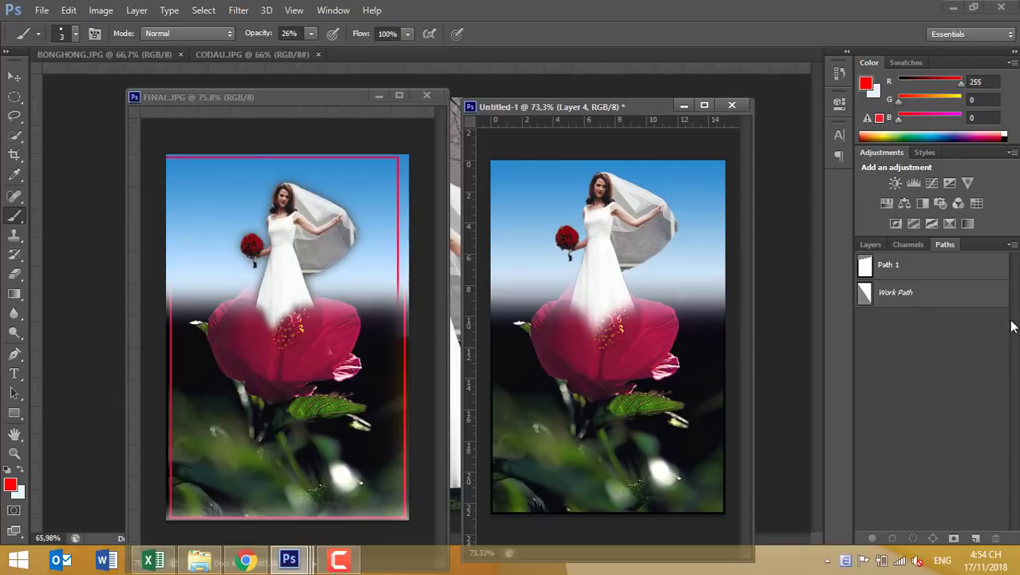
# - Stroke the Work Path with the Brush tool in red
pyautogui.click(878, 245)
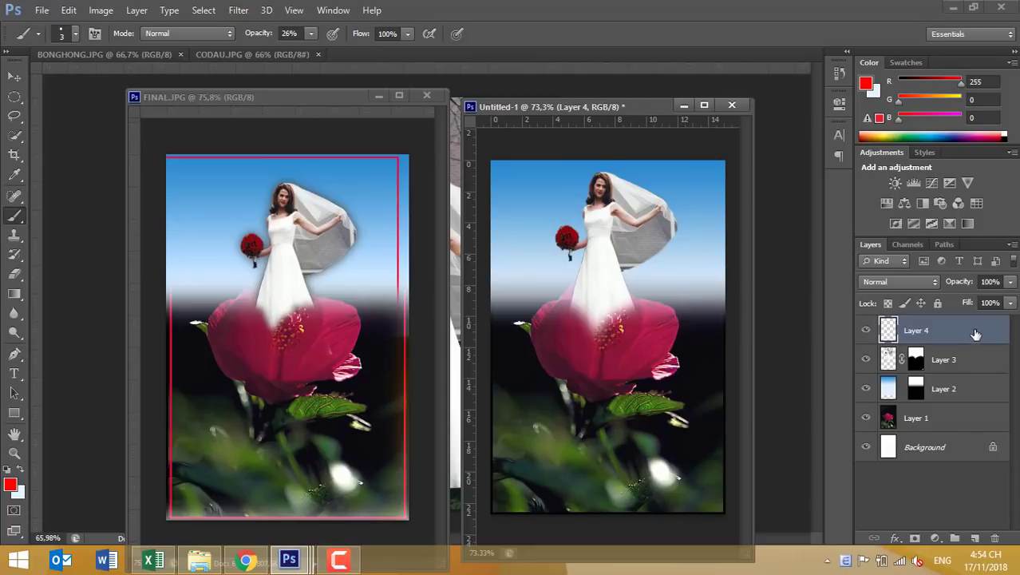
pyautogui.click(945, 246)
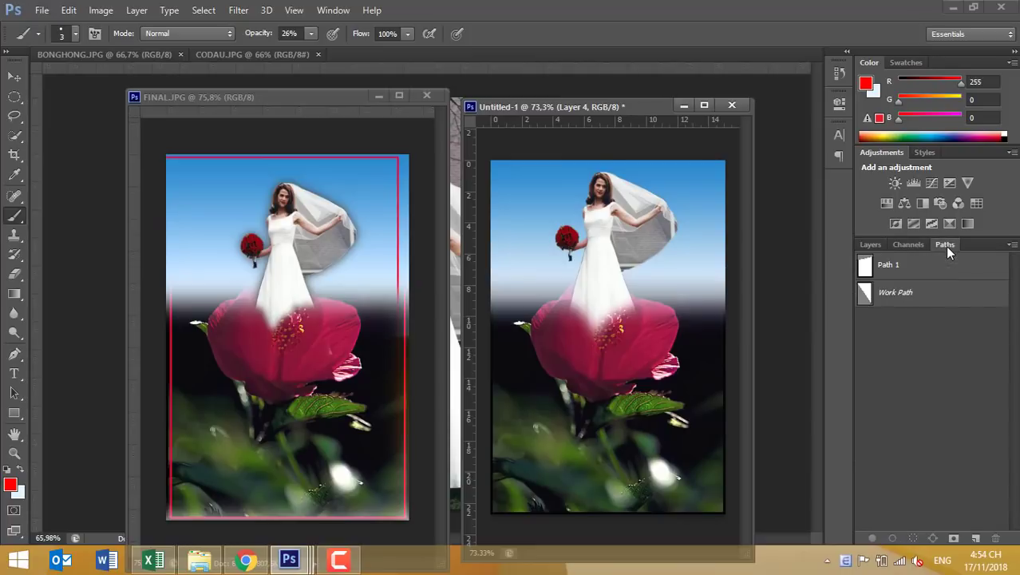
pyautogui.click(898, 295)
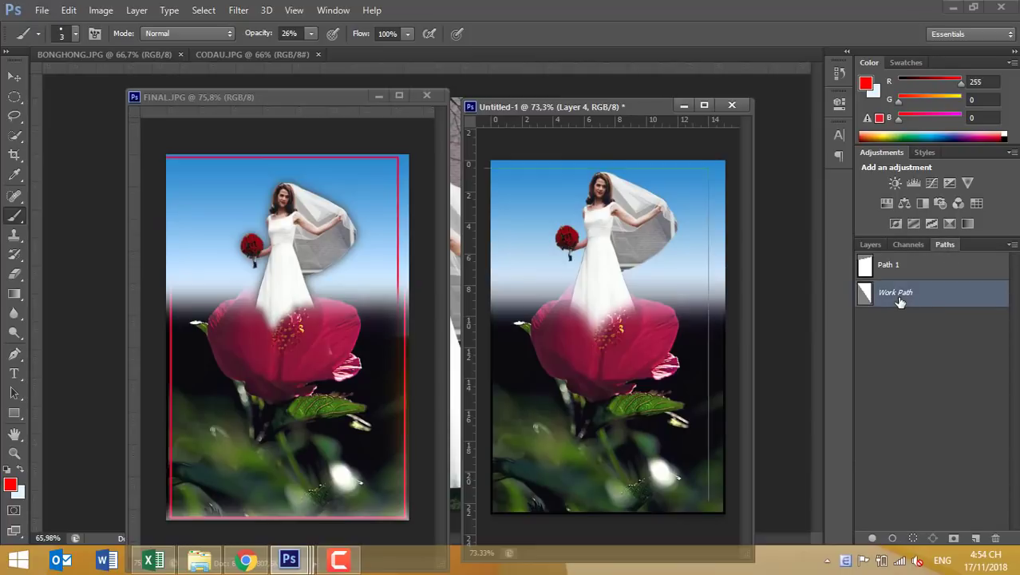
pyautogui.rightClick(900, 301)
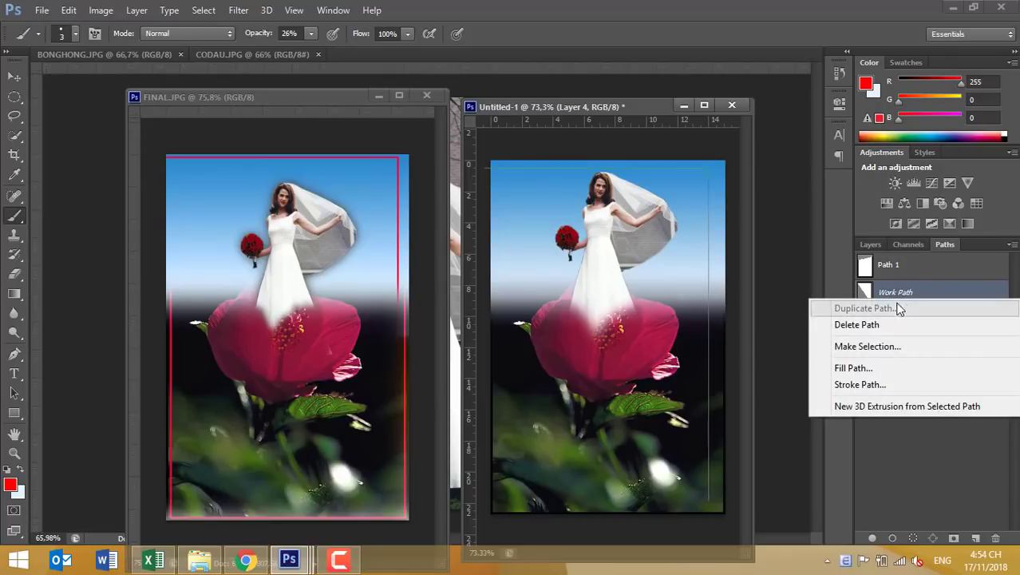
pyautogui.click(840, 387)
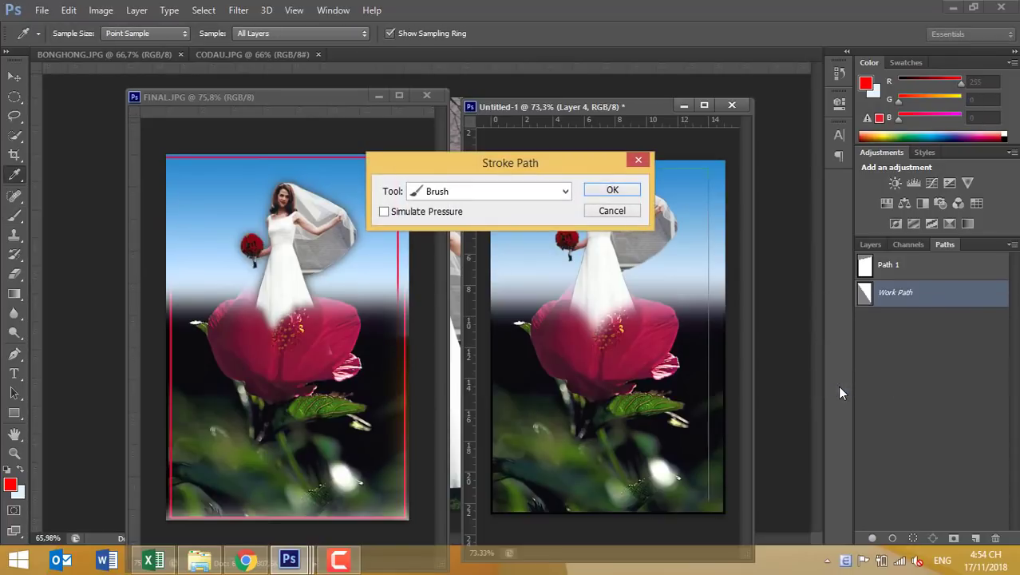
pyautogui.moveTo(600, 159); pyautogui.dragTo(585, 347)
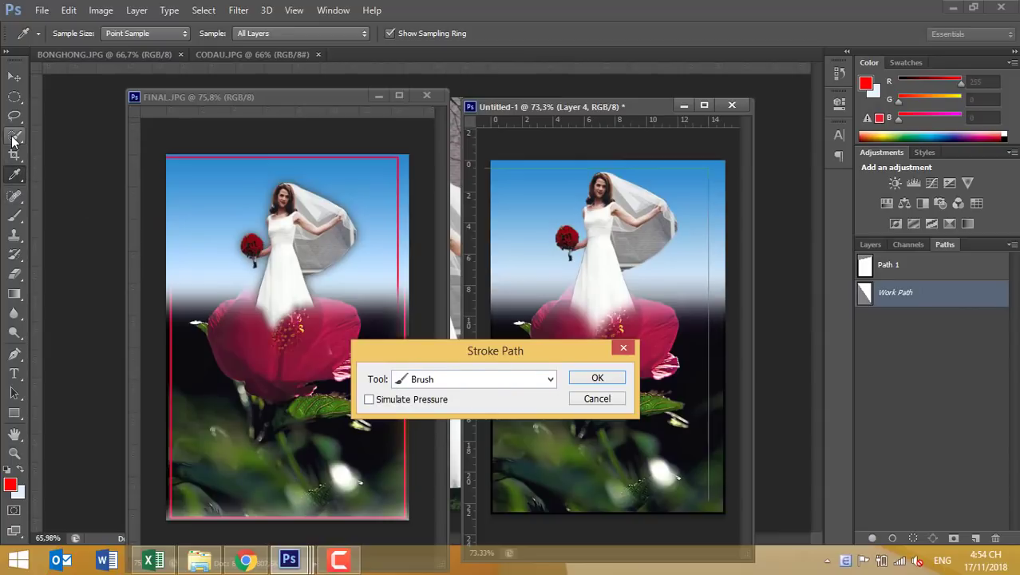
pyautogui.click(604, 401)
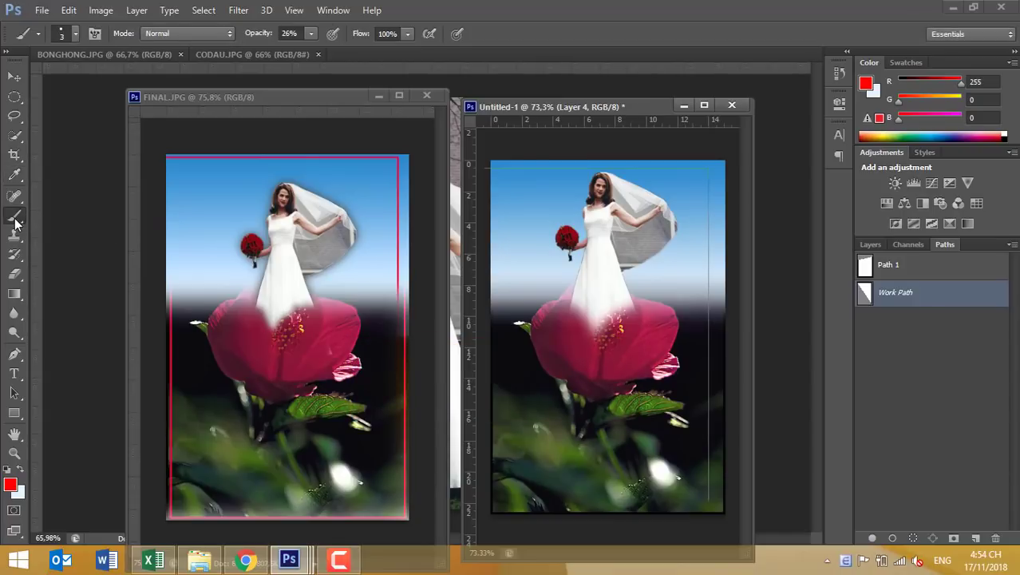
pyautogui.rightClick(896, 296)
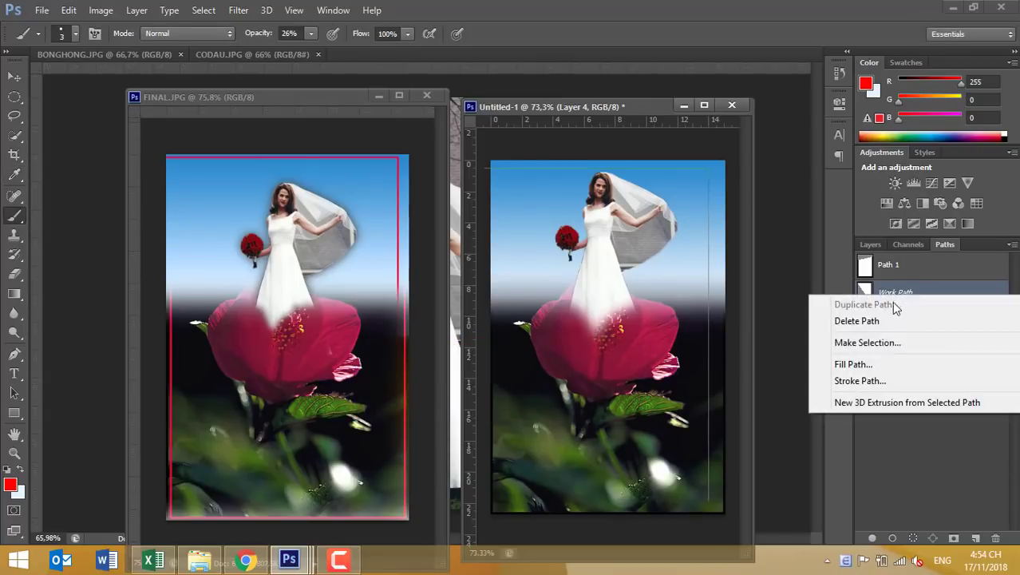
pyautogui.click(860, 380)
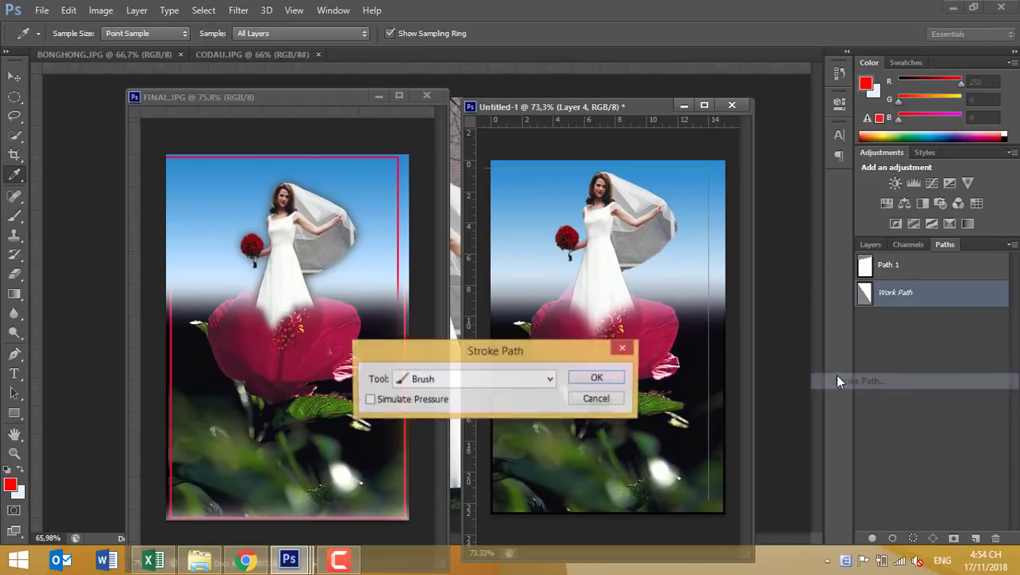
pyautogui.click(596, 379)
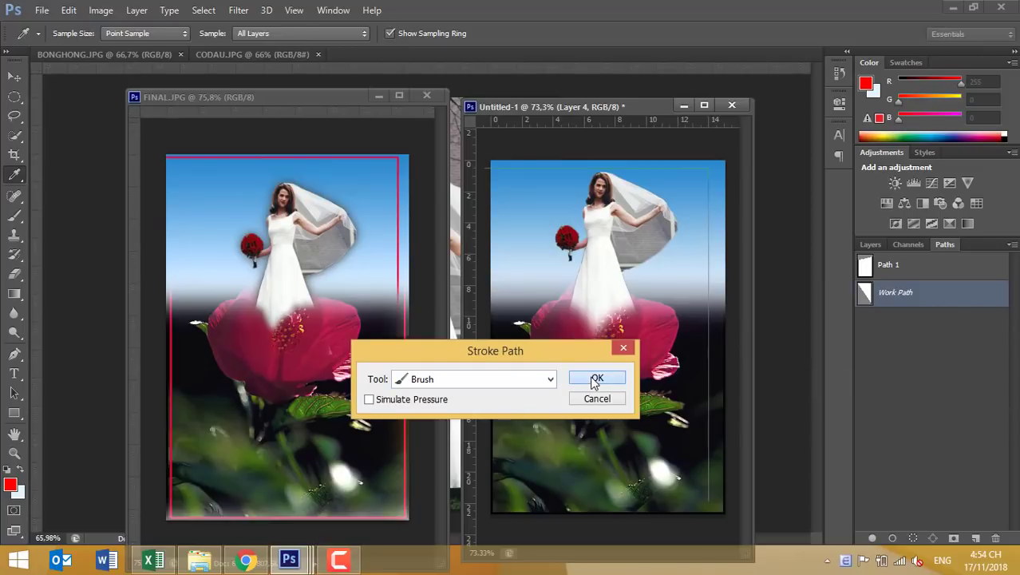
pyautogui.click(985, 375)
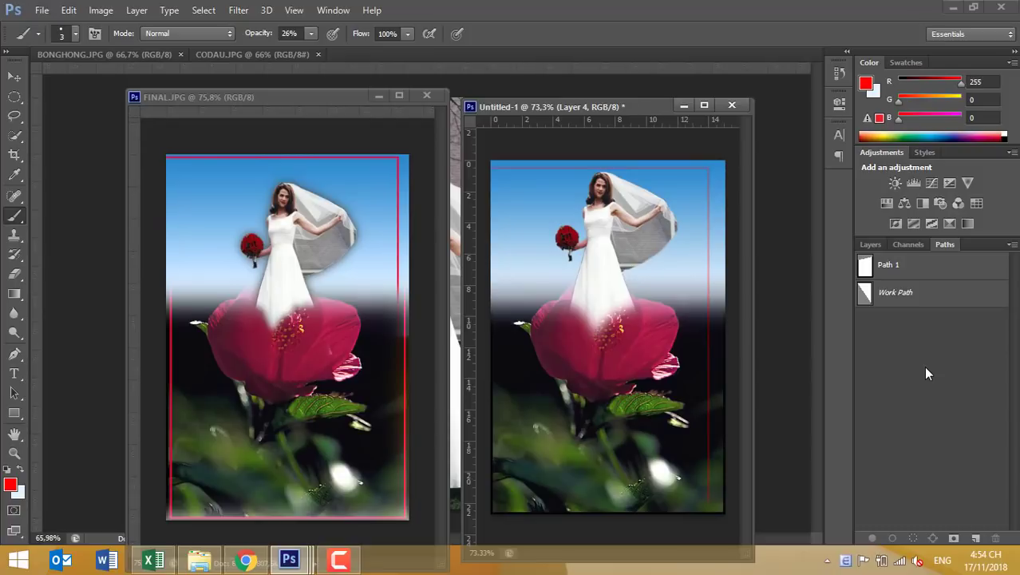
pyautogui.click(908, 301)
# - Raise brush opacity to 100% and stroke the Work Path again in solid red
pyautogui.click(311, 33)
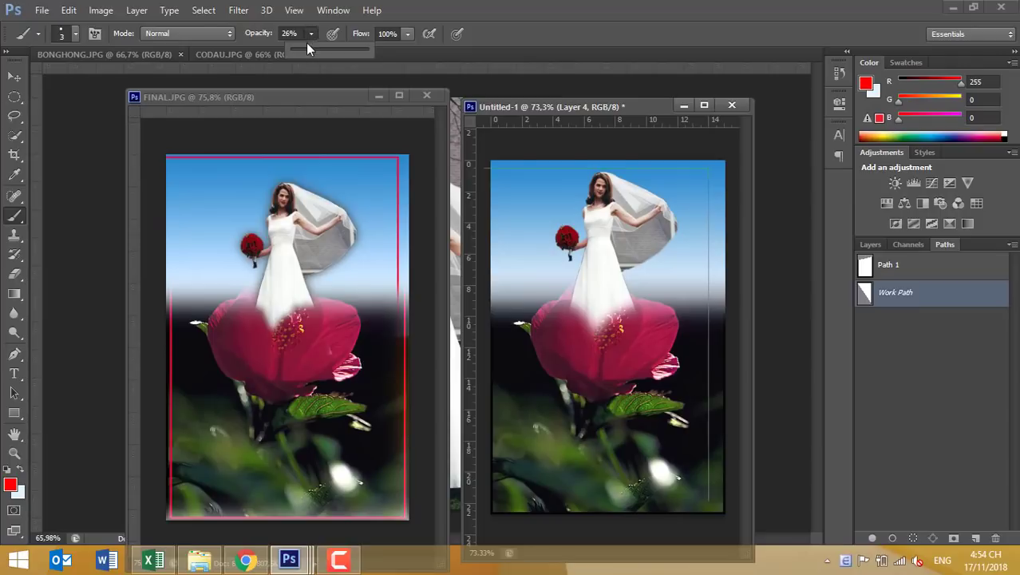
pyautogui.moveTo(310, 49); pyautogui.dragTo(482, 68)
pyautogui.click(972, 452)
pyautogui.rightClick(935, 297)
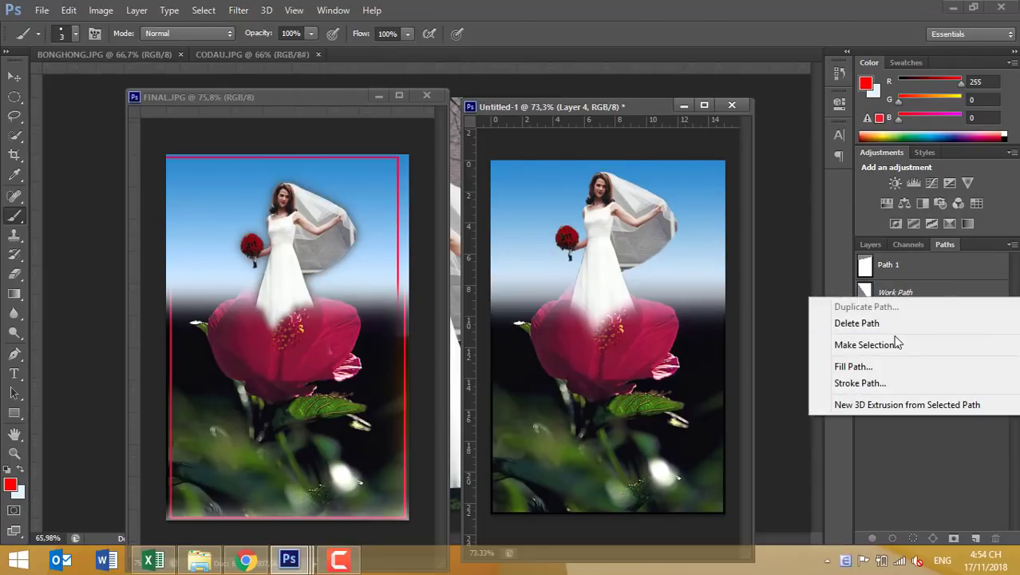
pyautogui.click(851, 383)
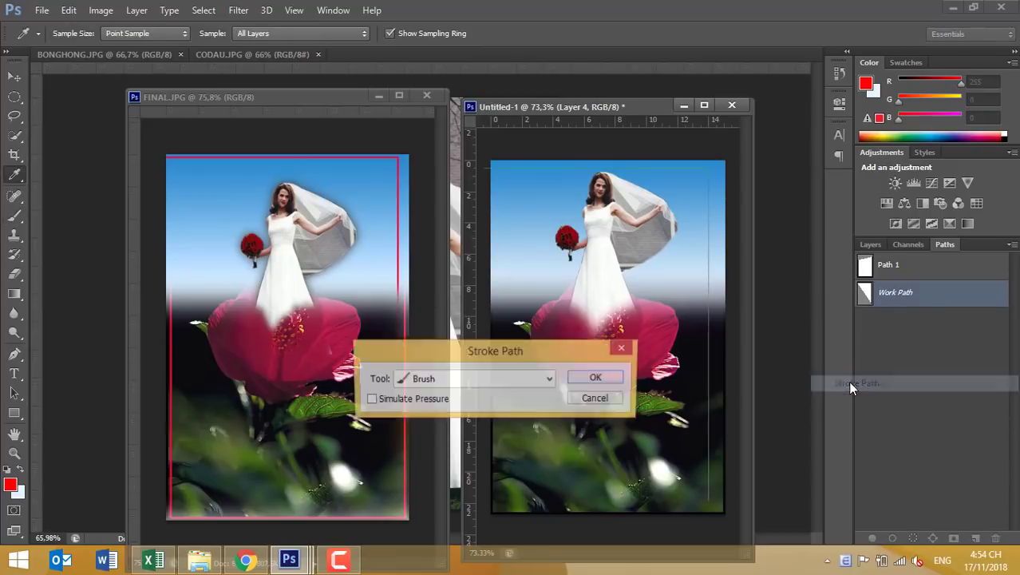
pyautogui.click(618, 378)
pyautogui.click(891, 390)
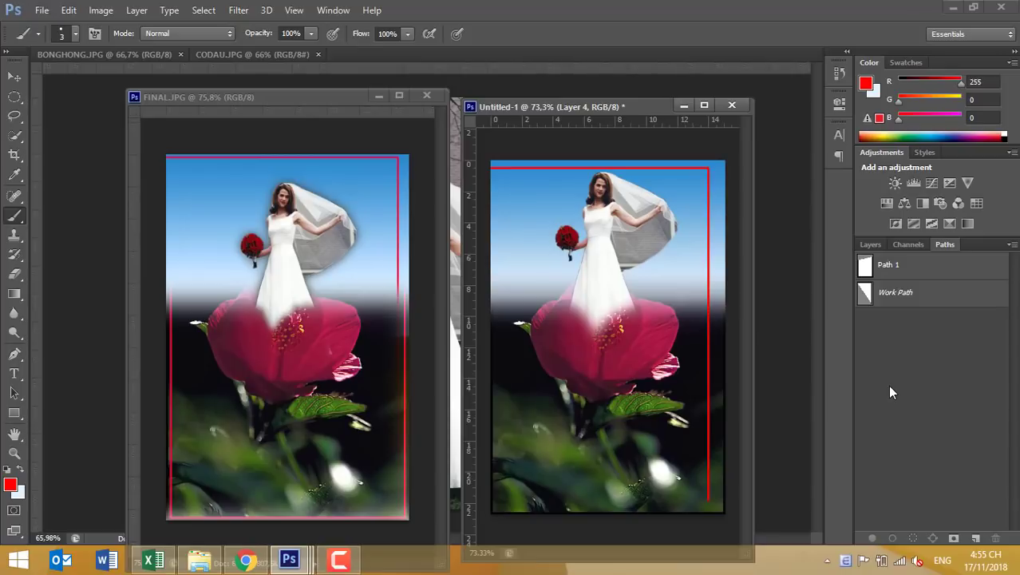
# - Undo the previous stroke and set the brush size to 2 px
pyautogui.hotkey('ctrl', 'z')
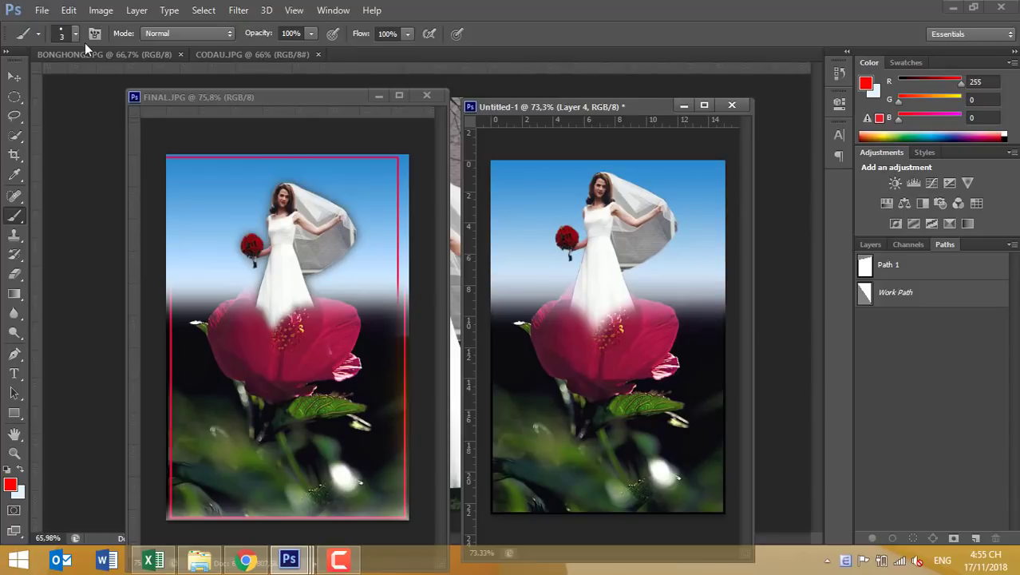
pyautogui.click(69, 33)
pyautogui.click(143, 63)
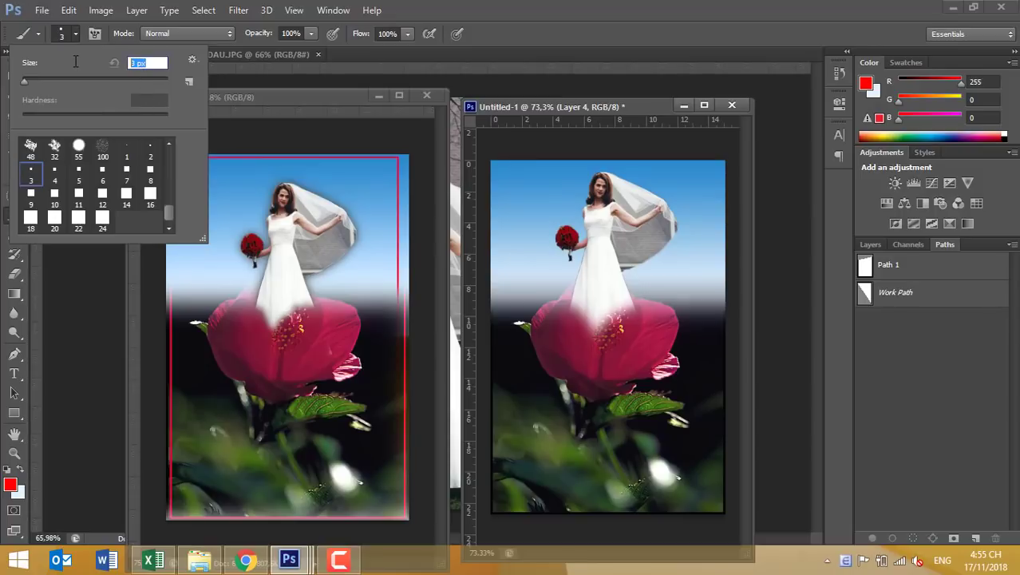
pyautogui.write('2')
pyautogui.click(76, 34)
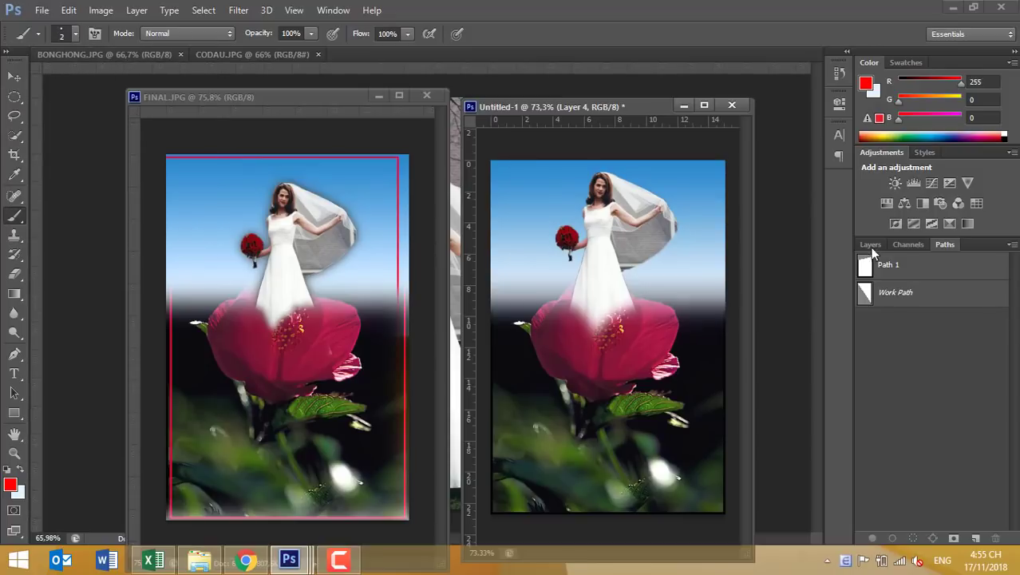
# - Stroke the Work Path on Layer 4 with the 2 px red brush, then hide the path outline
pyautogui.rightClick(916, 308)
pyautogui.click(910, 293)
pyautogui.rightClick(910, 294)
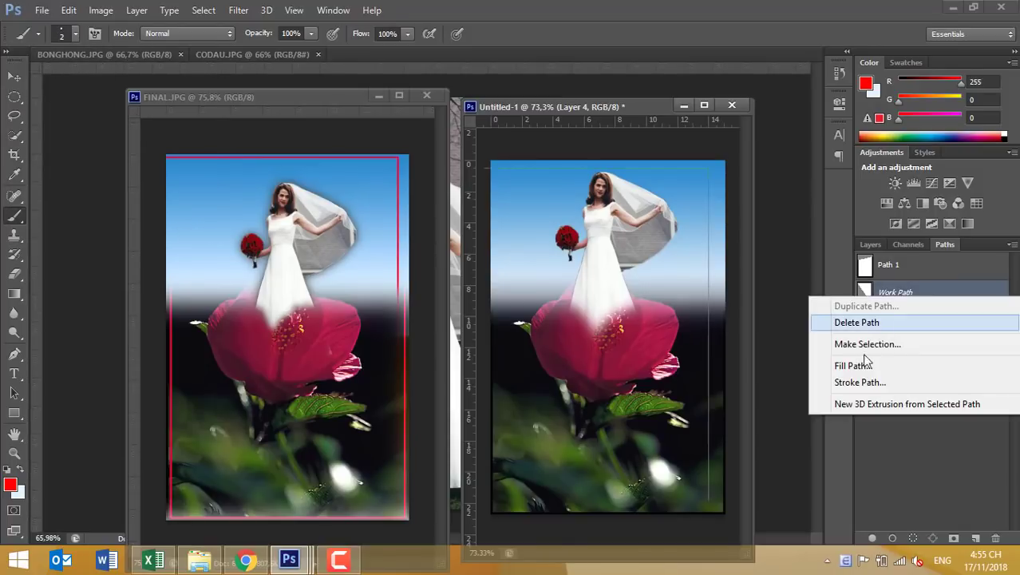
pyautogui.click(851, 383)
pyautogui.click(591, 377)
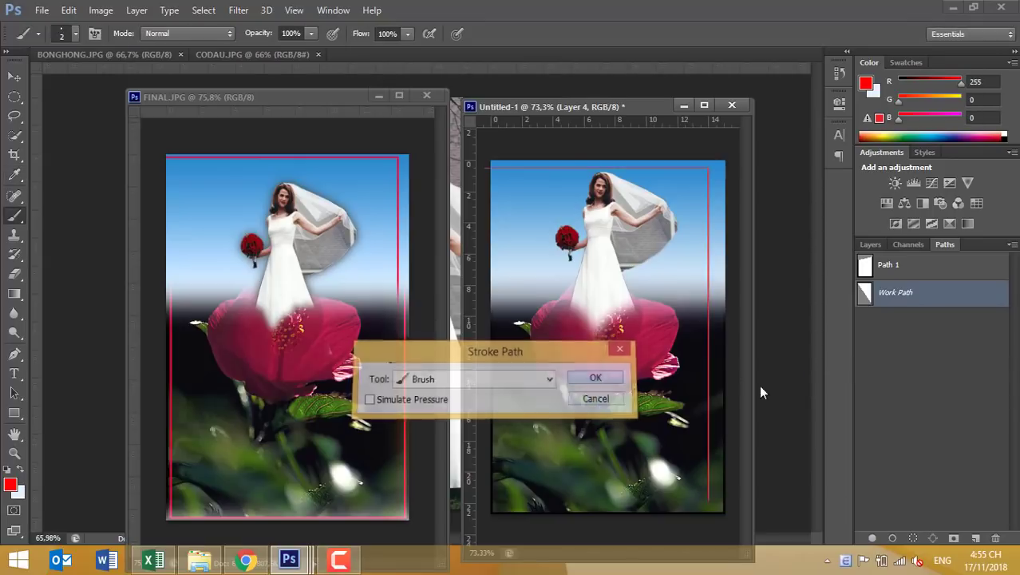
pyautogui.click(892, 387)
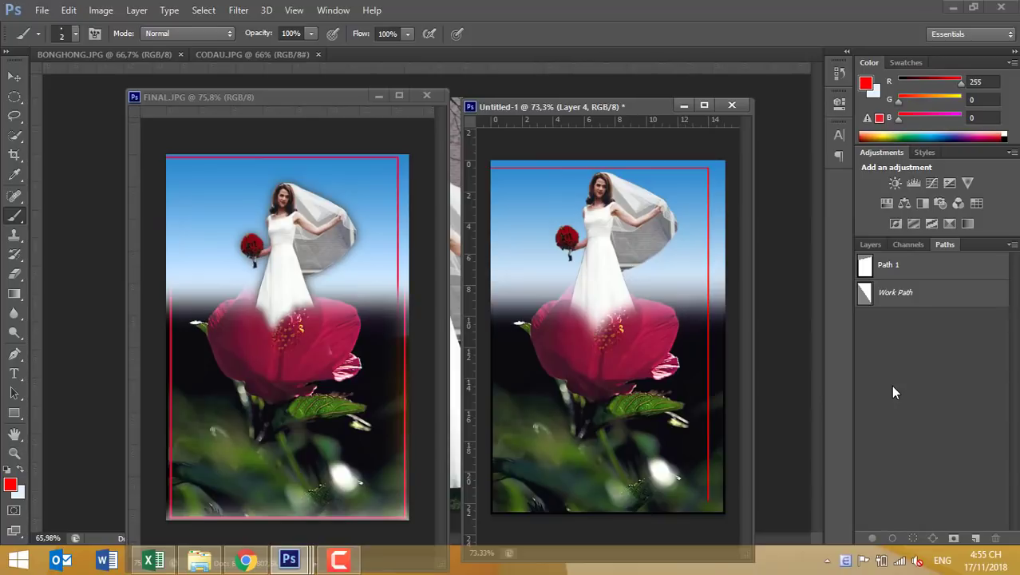
pyautogui.click(872, 245)
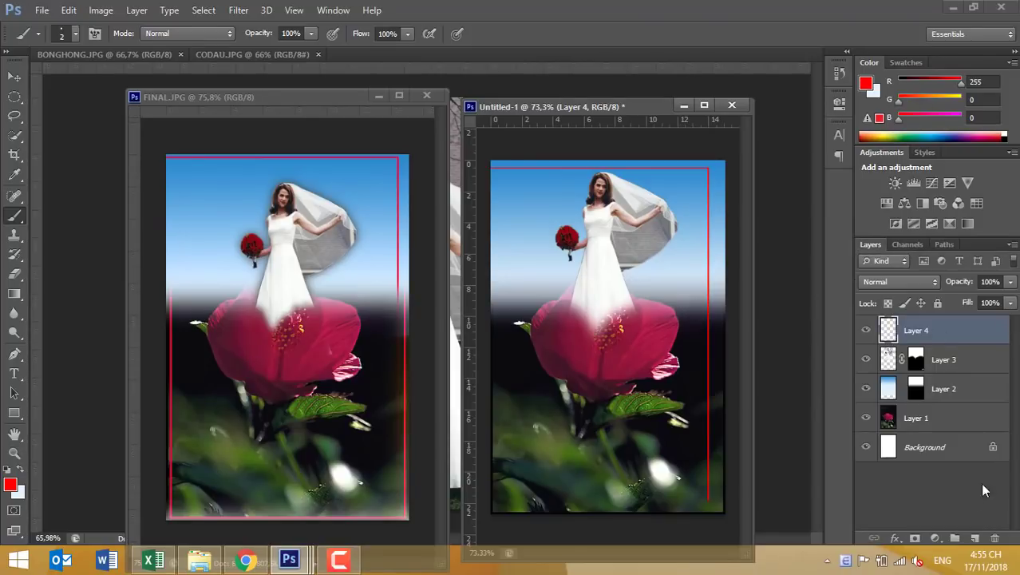
# - Add a new Layer 5 and stroke Path 1 in red along its left, bottom and right sides
pyautogui.click(976, 538)
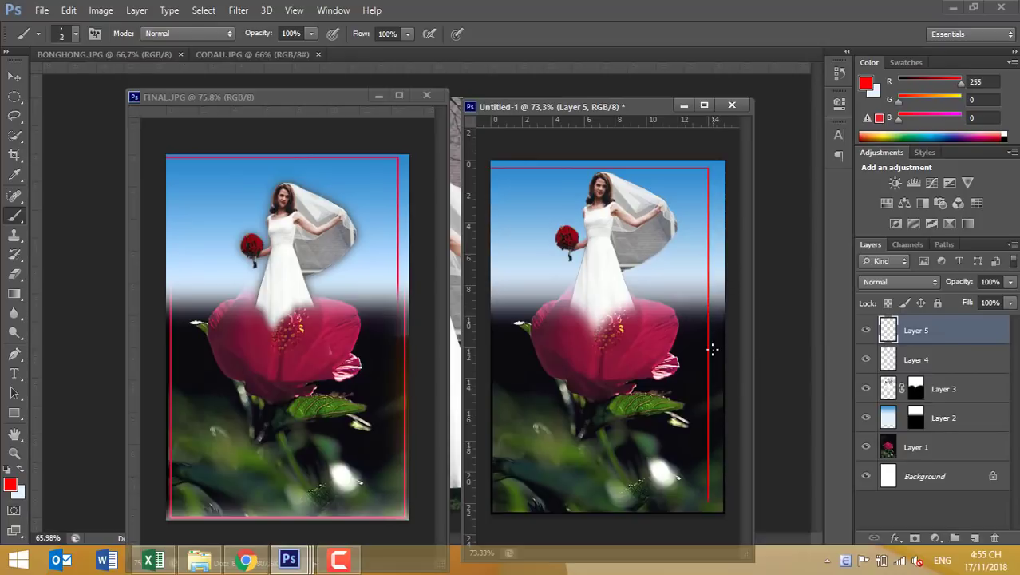
pyautogui.click(944, 244)
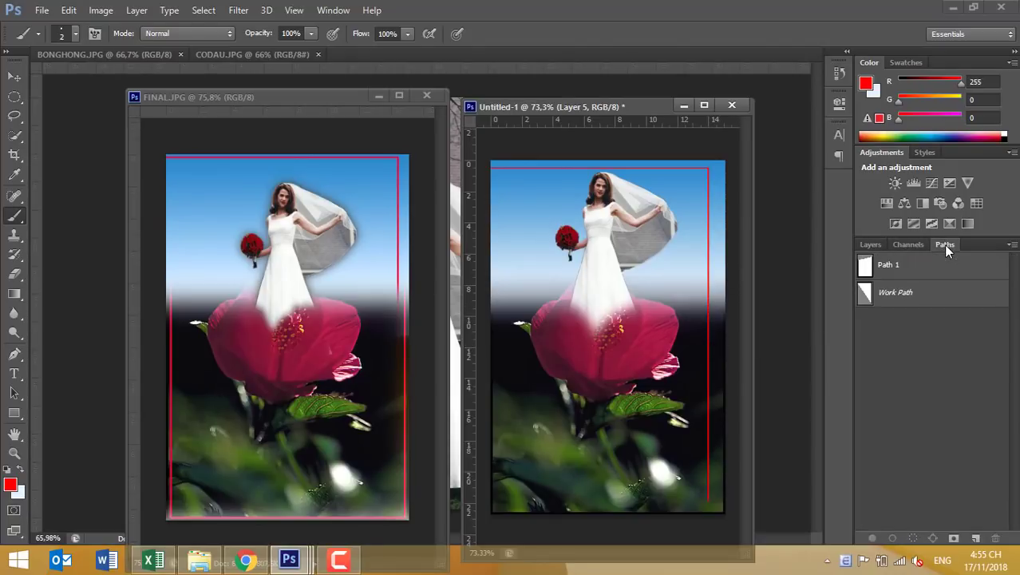
pyautogui.click(913, 274)
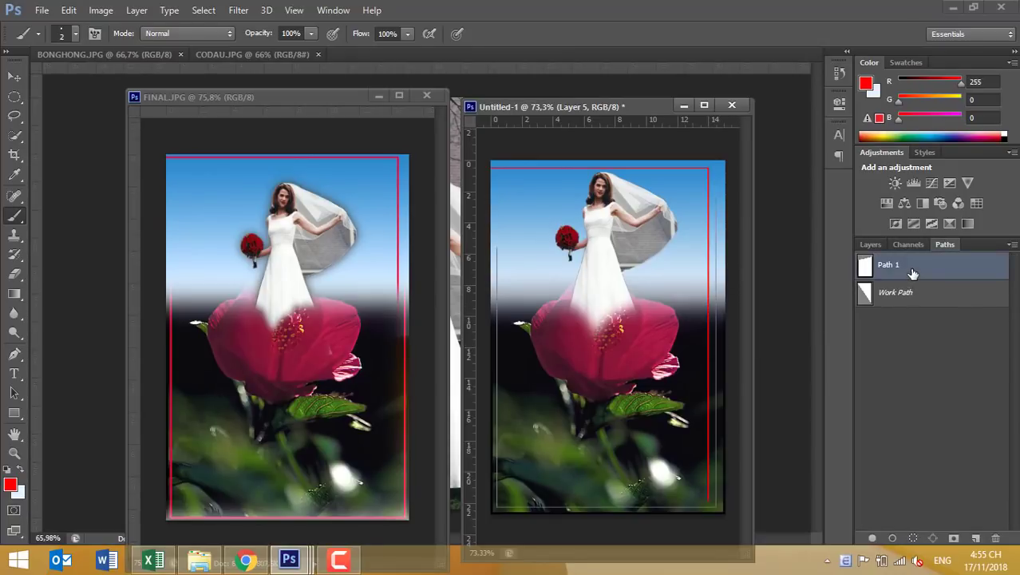
pyautogui.rightClick(912, 275)
pyautogui.click(856, 357)
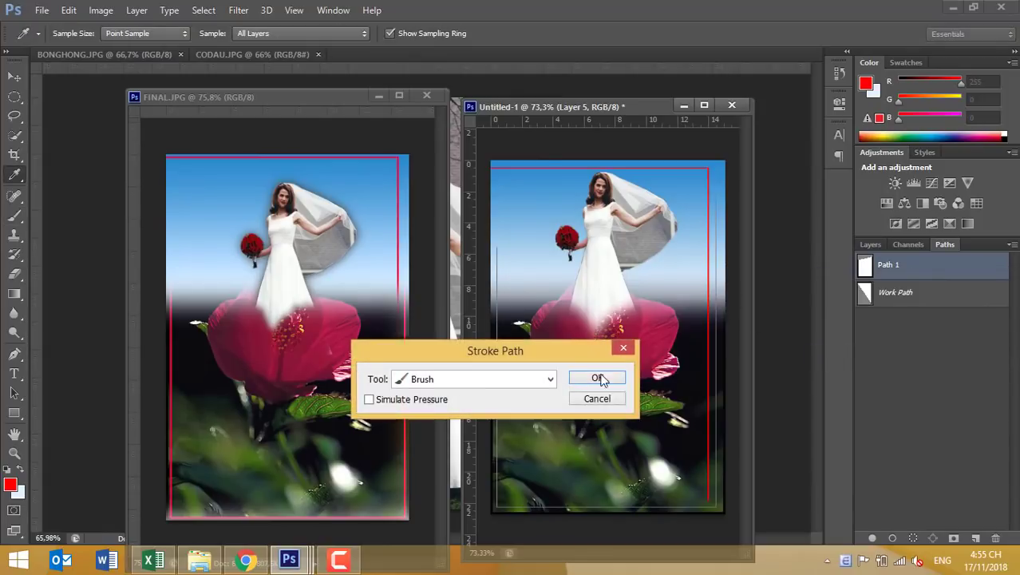
pyautogui.click(592, 376)
# - Hide the path outline and turn off Layer 5's visibility
pyautogui.click(914, 376)
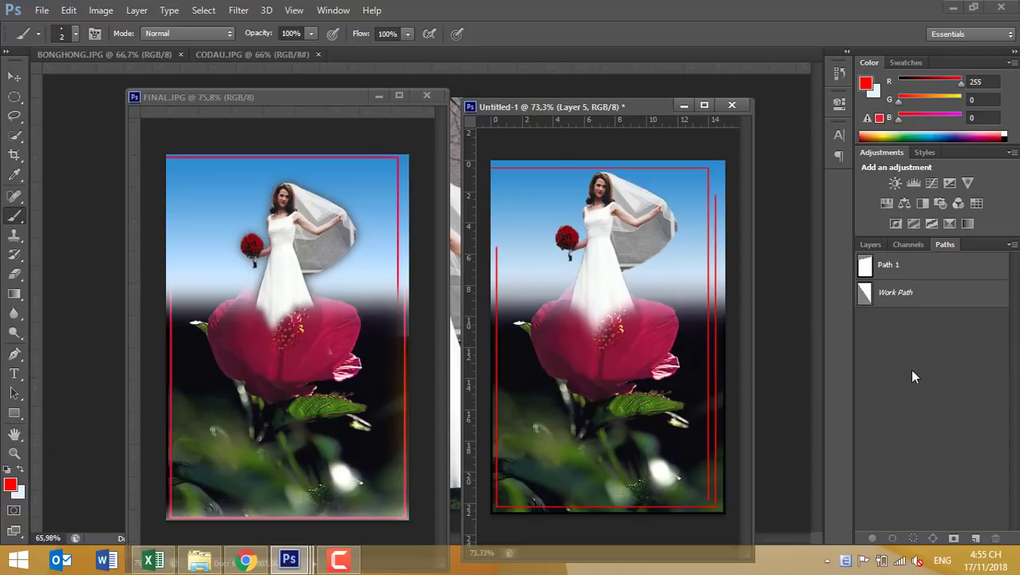
pyautogui.click(870, 245)
pyautogui.click(866, 330)
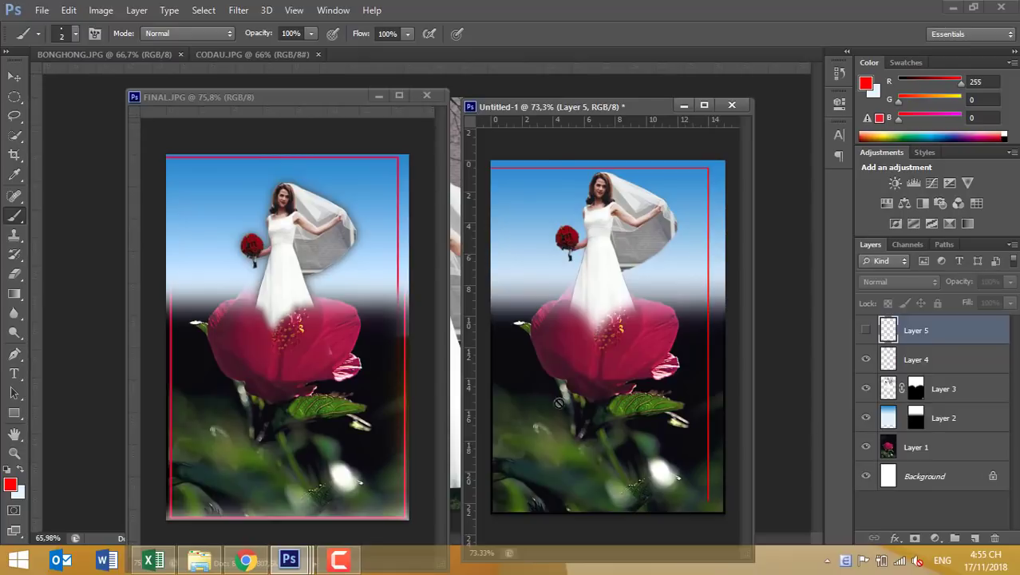
# - Give Layer 4 a layer mask and drag a gradient so its red lines fade toward the bottom
pyautogui.click(919, 364)
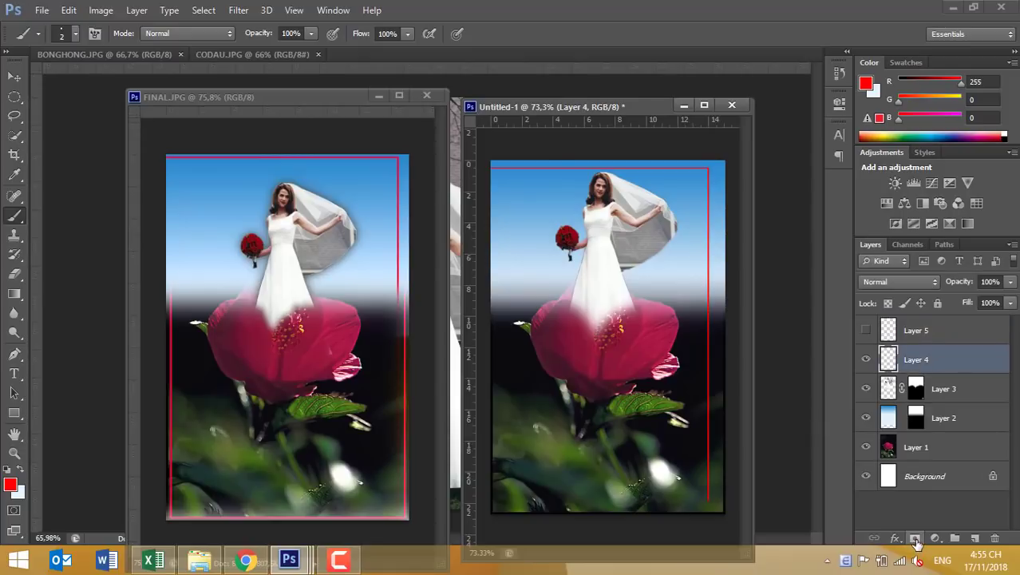
pyautogui.click(915, 538)
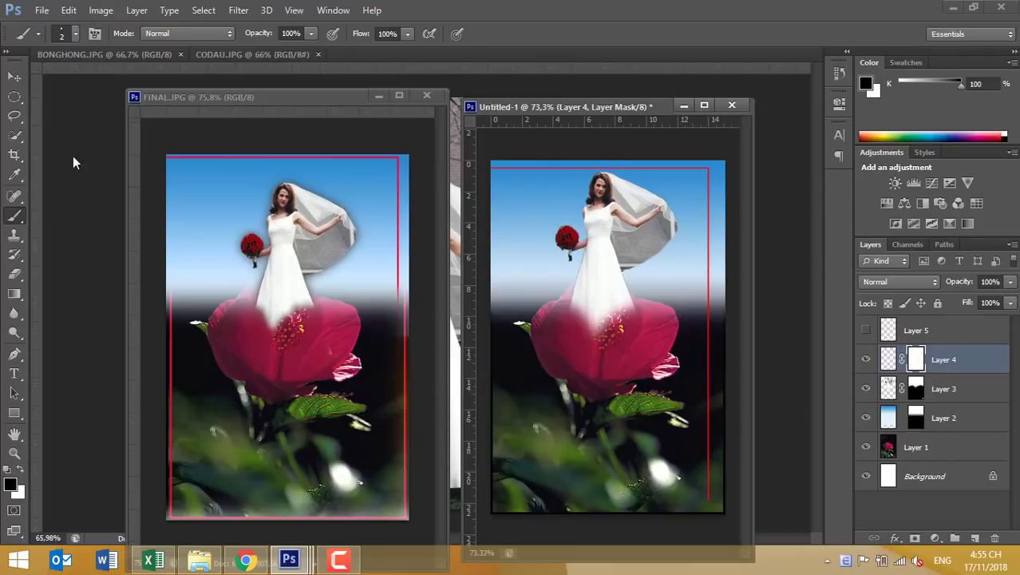
pyautogui.click(15, 293)
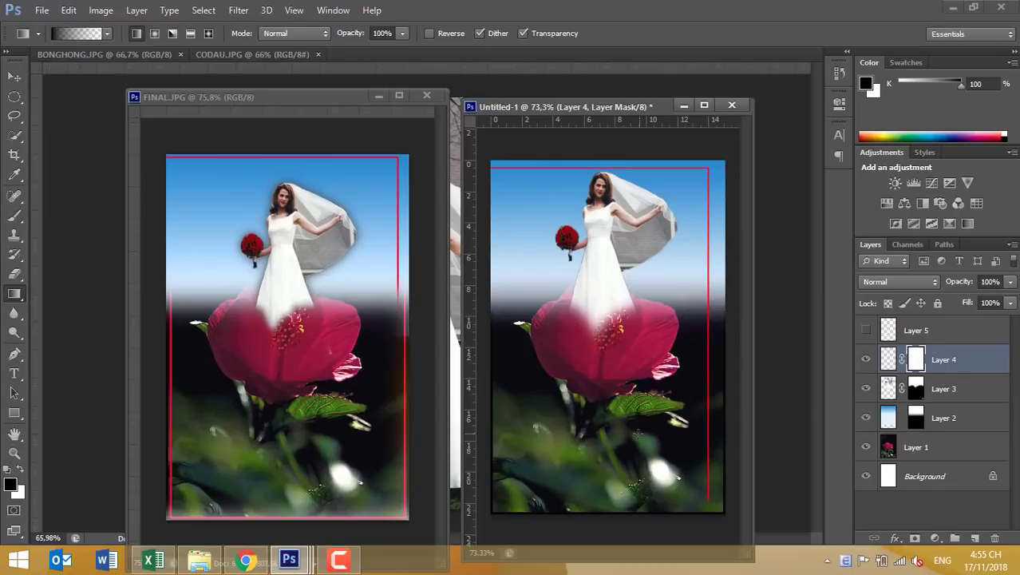
pyautogui.moveTo(621, 409); pyautogui.dragTo(629, 284)
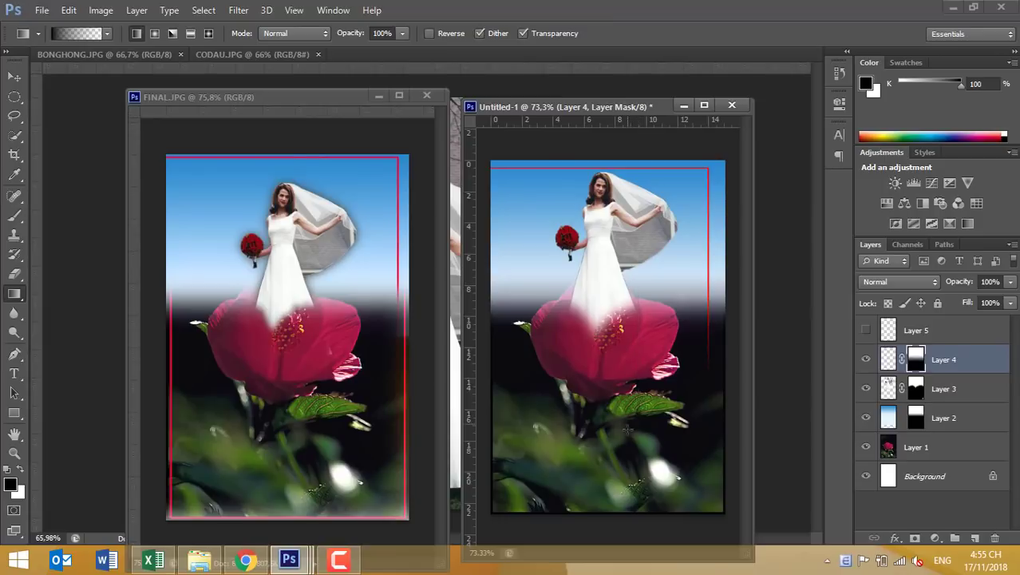
pyautogui.moveTo(627, 444); pyautogui.dragTo(628, 287)
pyautogui.moveTo(631, 392); pyautogui.dragTo(639, 254)
# - Show Layer 5 again, select it and add a layer mask
pyautogui.click(926, 332)
pyautogui.click(865, 330)
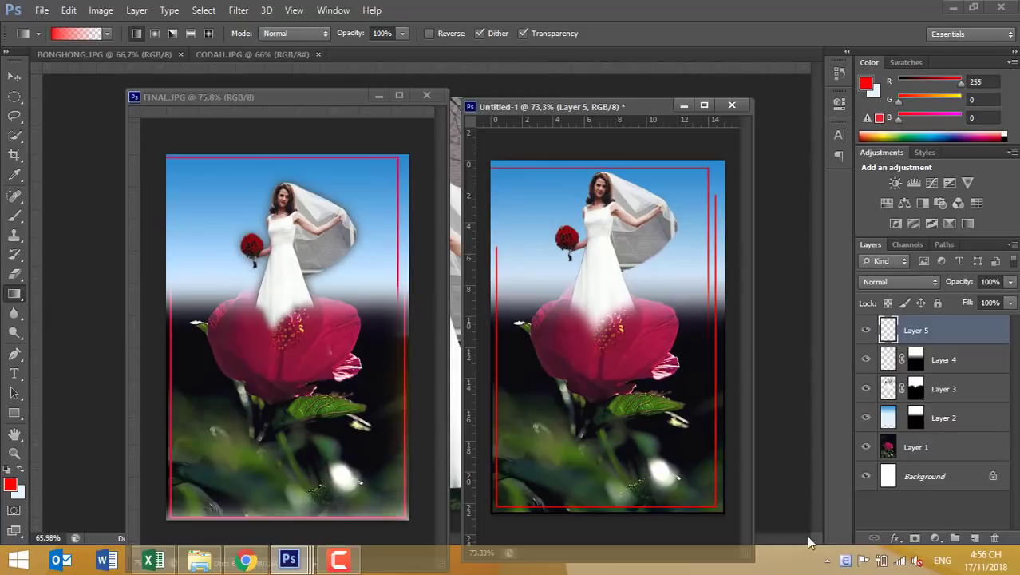
pyautogui.click(916, 538)
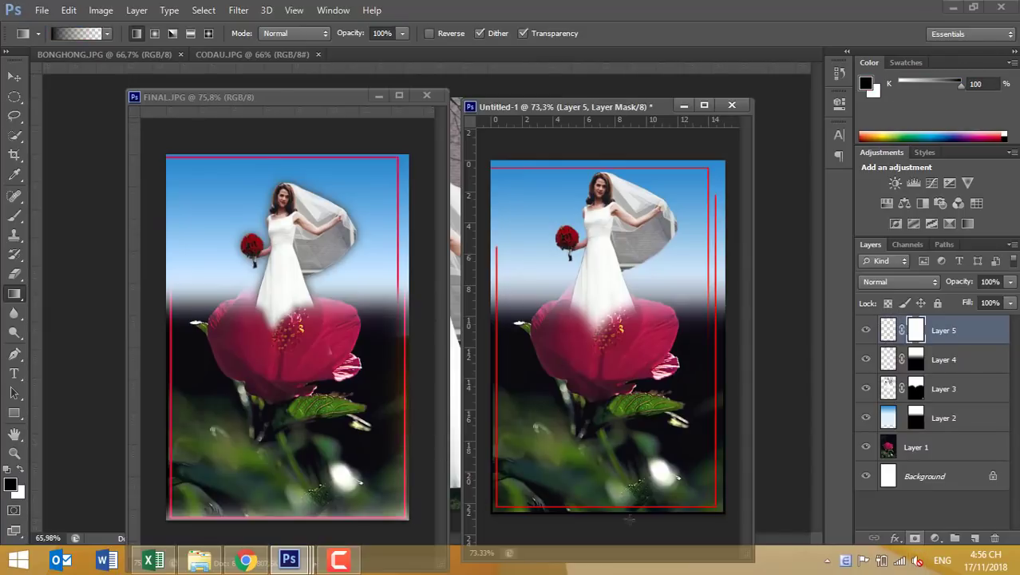
# - Drag a reflected black-to-white gradient down across Layer 5's mask
pyautogui.click(108, 36)
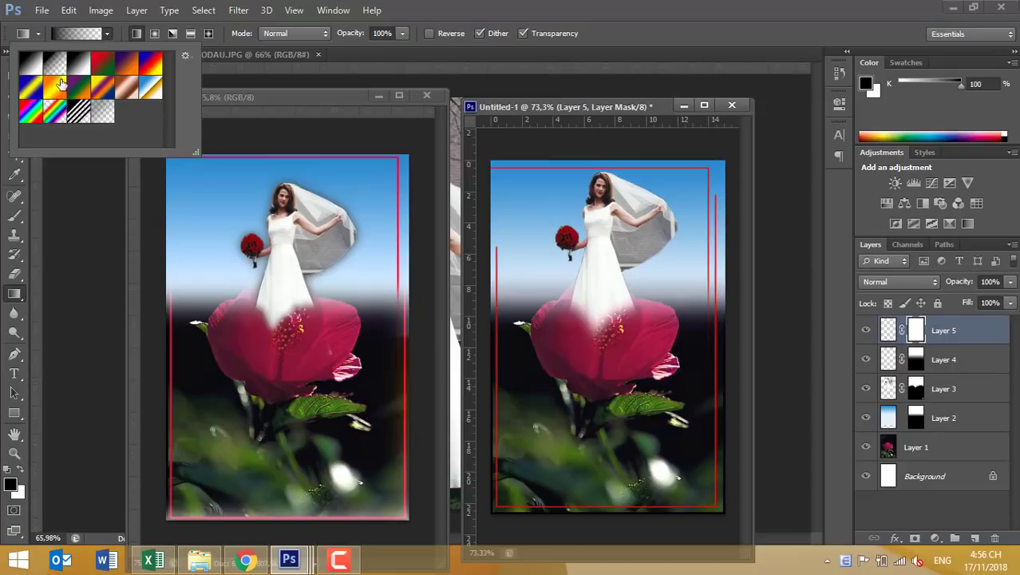
pyautogui.click(32, 65)
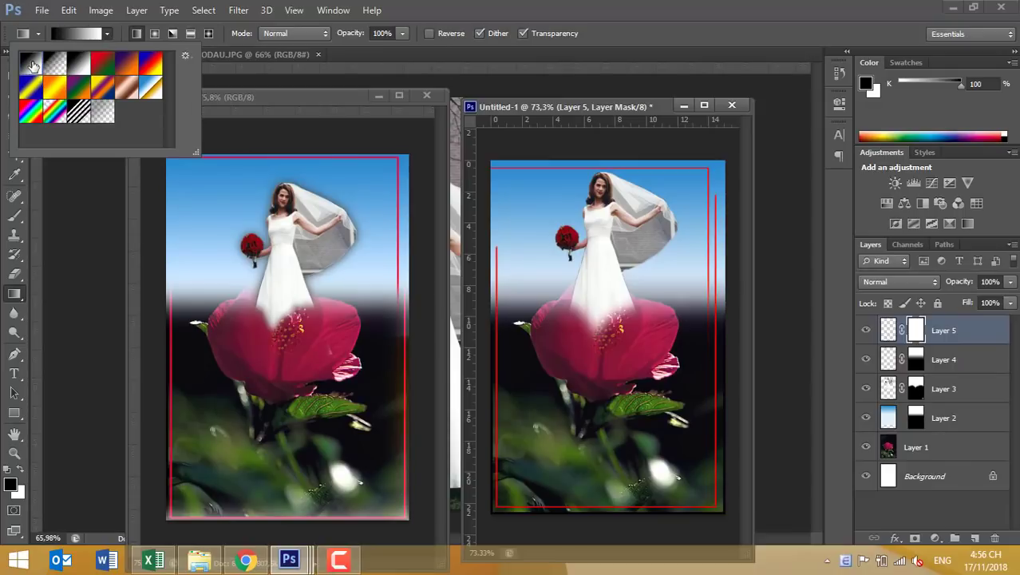
pyautogui.doubleClick(33, 66)
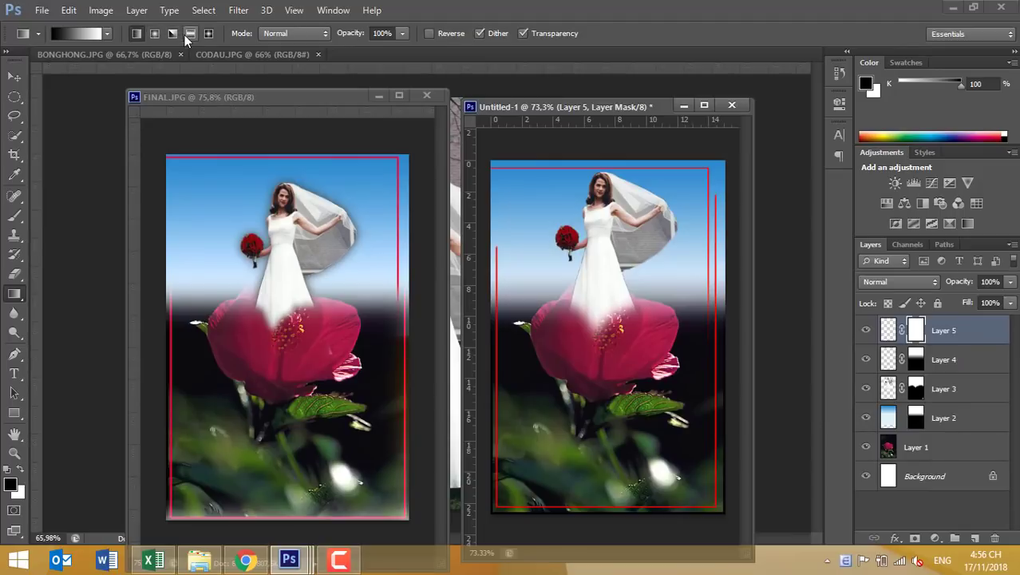
pyautogui.click(193, 35)
pyautogui.moveTo(602, 371); pyautogui.dragTo(605, 461)
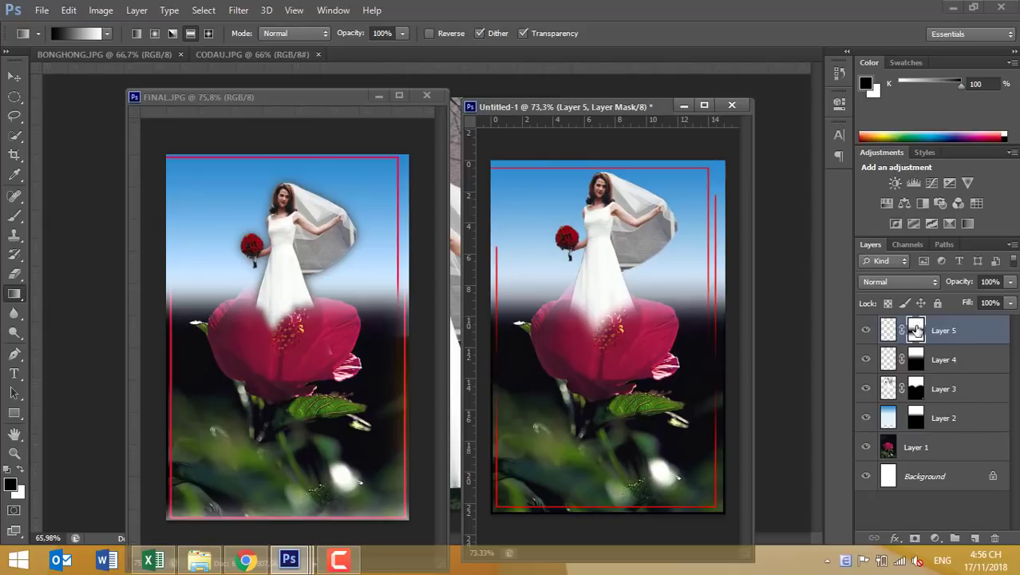
# - Swap foreground and background colours and redraw the gradient on Layer 5's mask
pyautogui.hotkey('ctrl', 'z')
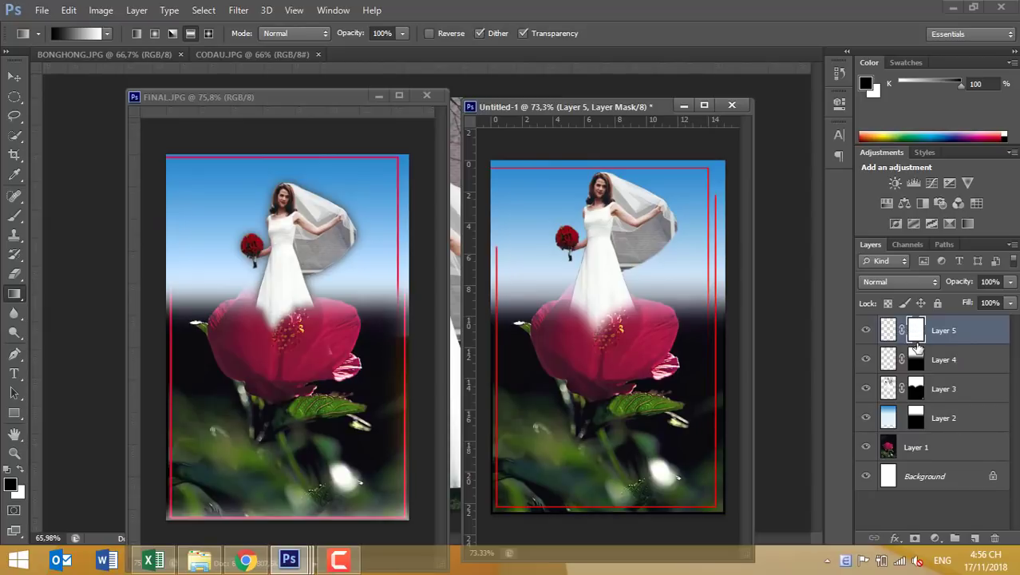
pyautogui.click(20, 472)
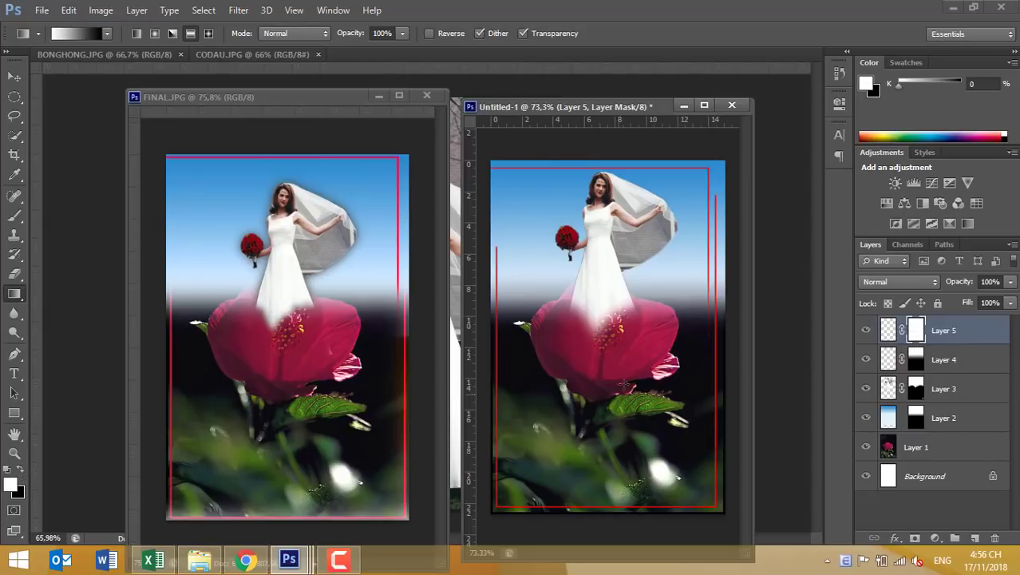
pyautogui.moveTo(598, 354); pyautogui.dragTo(601, 495)
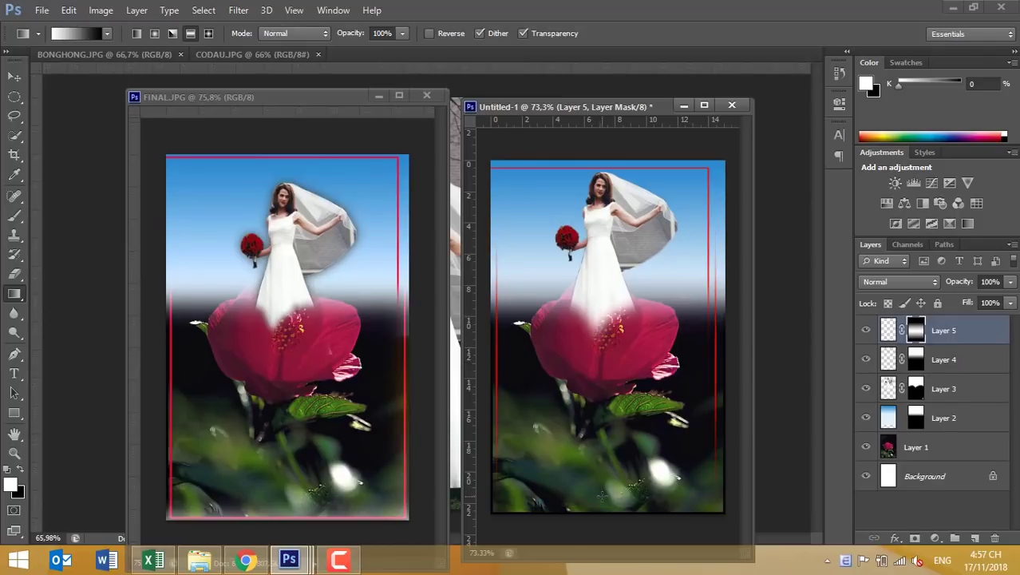
pyautogui.hotkey('ctrl', 'z')
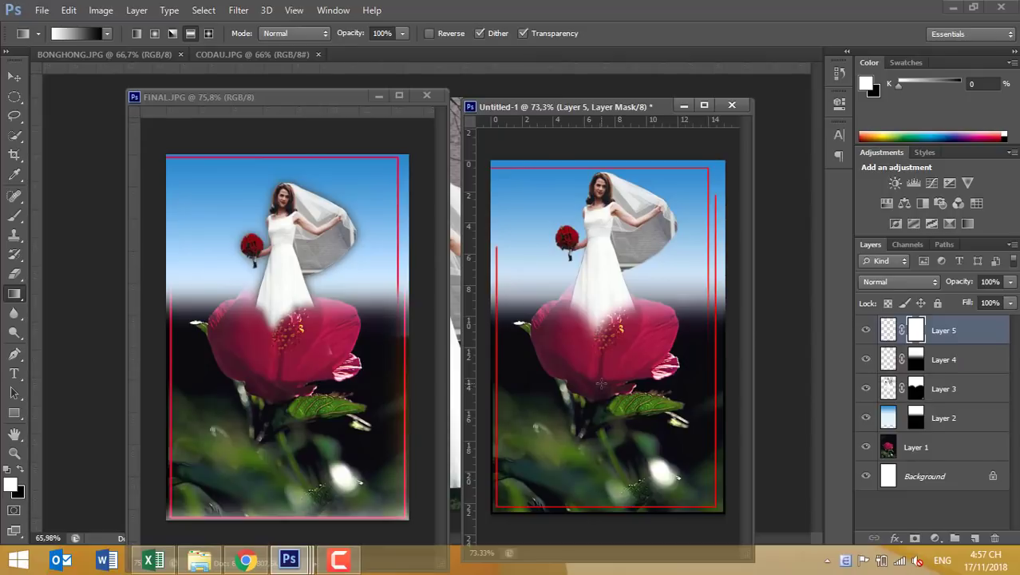
pyautogui.moveTo(601, 384); pyautogui.dragTo(606, 499)
pyautogui.moveTo(608, 500); pyautogui.dragTo(609, 502)
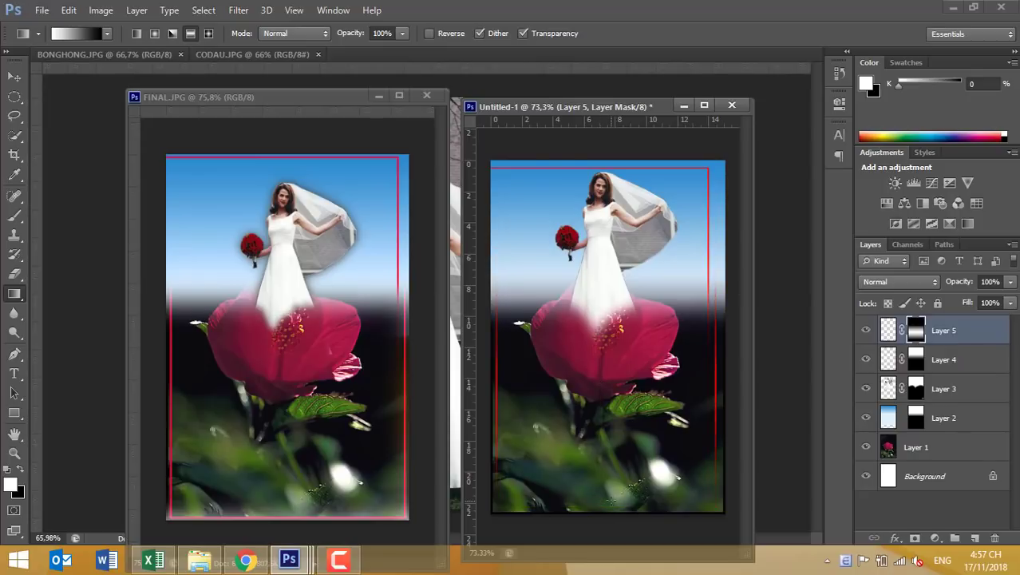
# - Zoom out and redo the mask gradient until Layer 5's red lines fade toward the top
pyautogui.hotkey('ctrl', 'z')
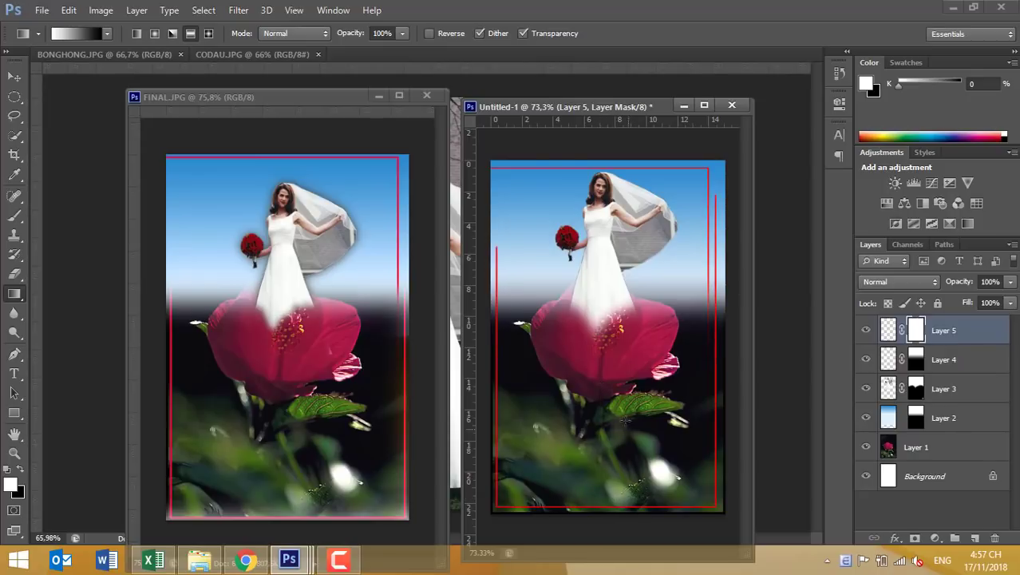
pyautogui.moveTo(596, 377); pyautogui.dragTo(608, 525)
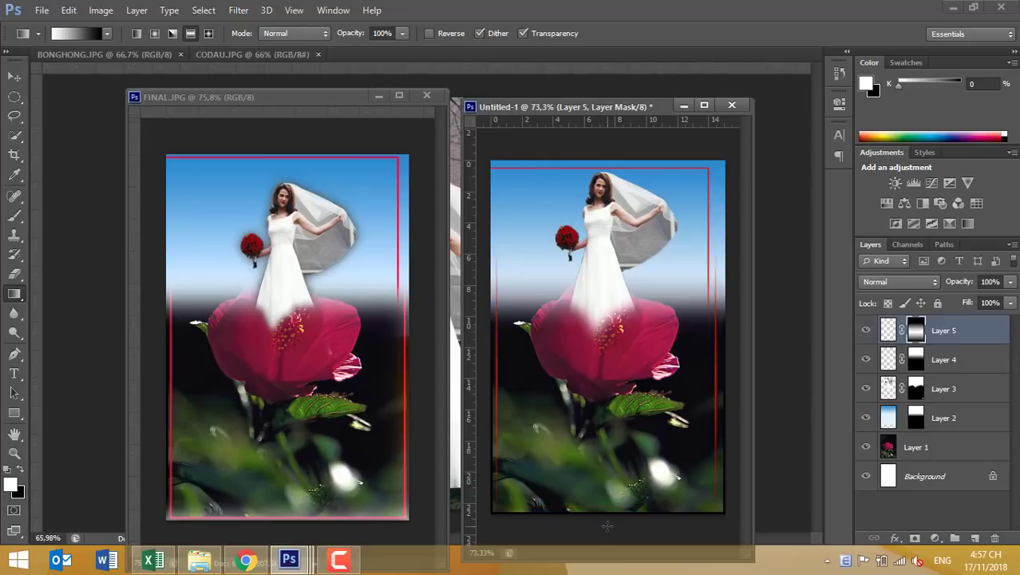
pyautogui.hotkey('ctrl', 'z')
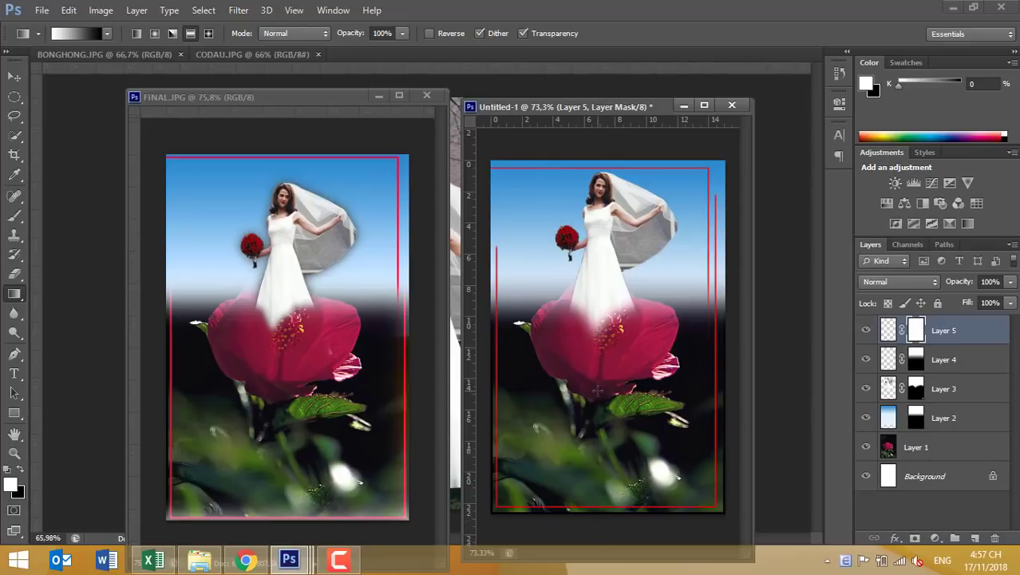
pyautogui.moveTo(597, 391)
pyautogui.mouseDown()
pyautogui.moveTo(600, 558)
pyautogui.moveTo(602, 548)
pyautogui.mouseUp()
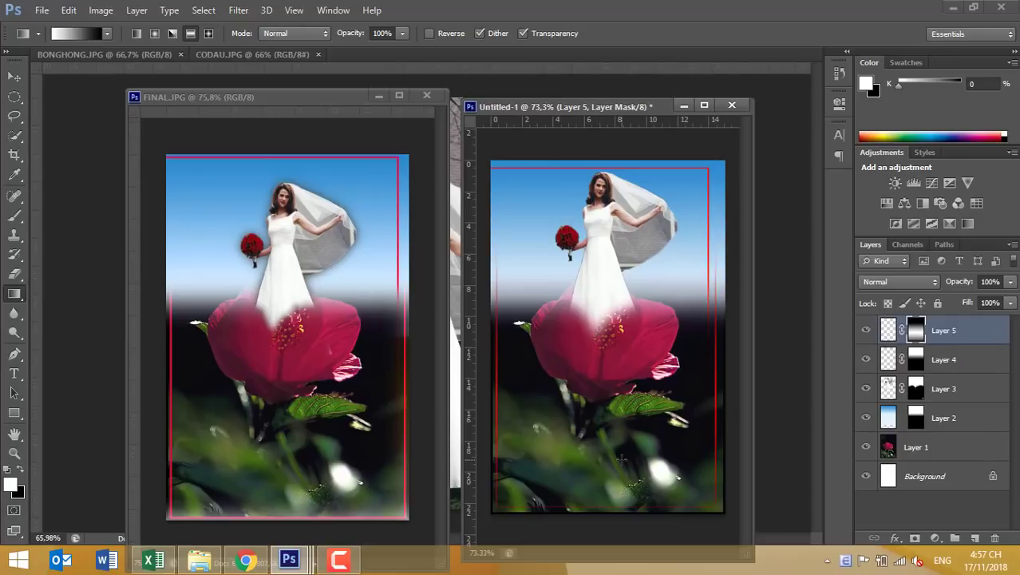
pyautogui.hotkey('ctrl', '-')
pyautogui.hotkey('ctrl', 'z')
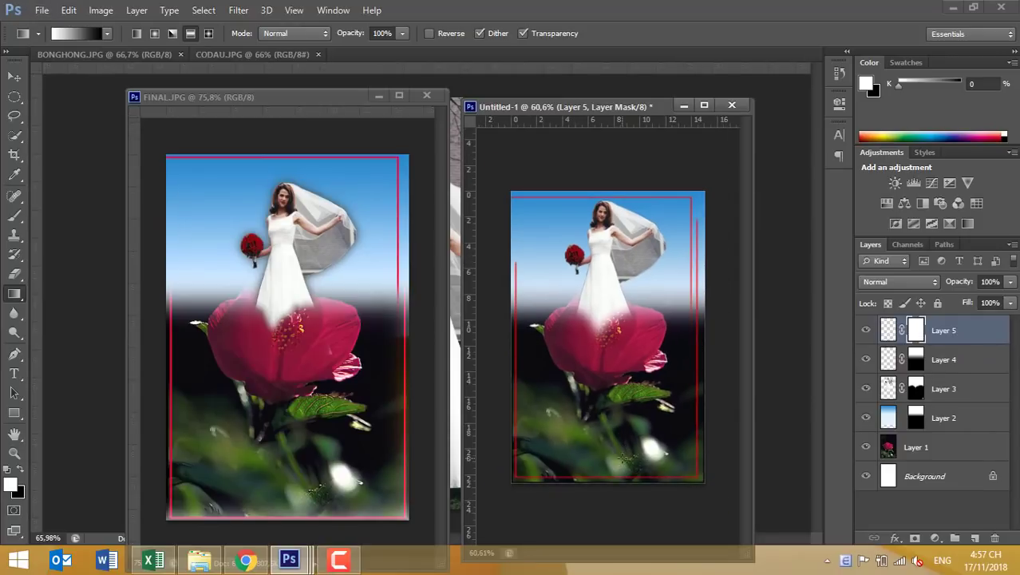
pyautogui.moveTo(596, 402); pyautogui.dragTo(599, 527)
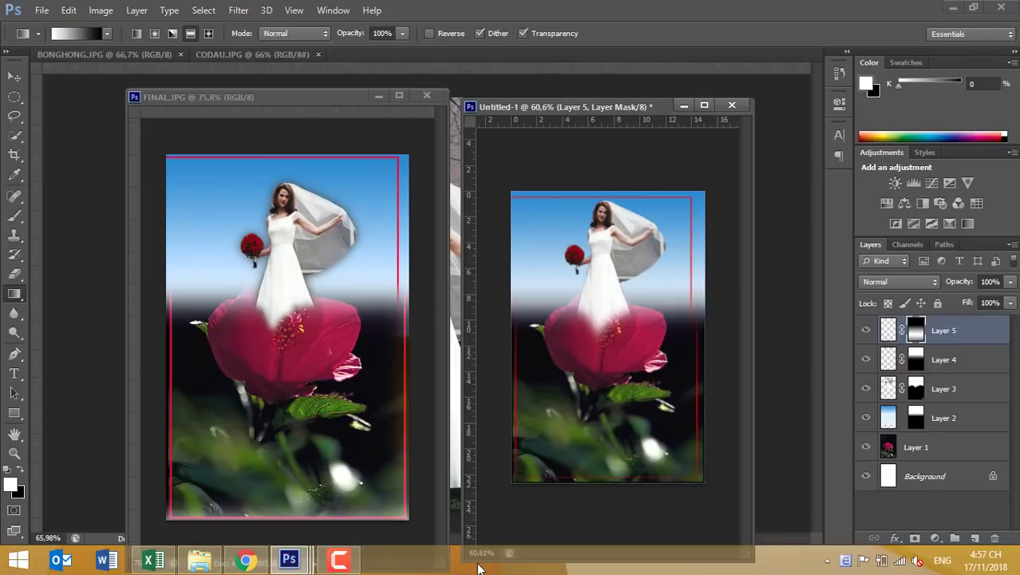
# - Transform Layer 2's sky gradient by pulling its bottom edge up, then target its layer mask
pyautogui.click(941, 421)
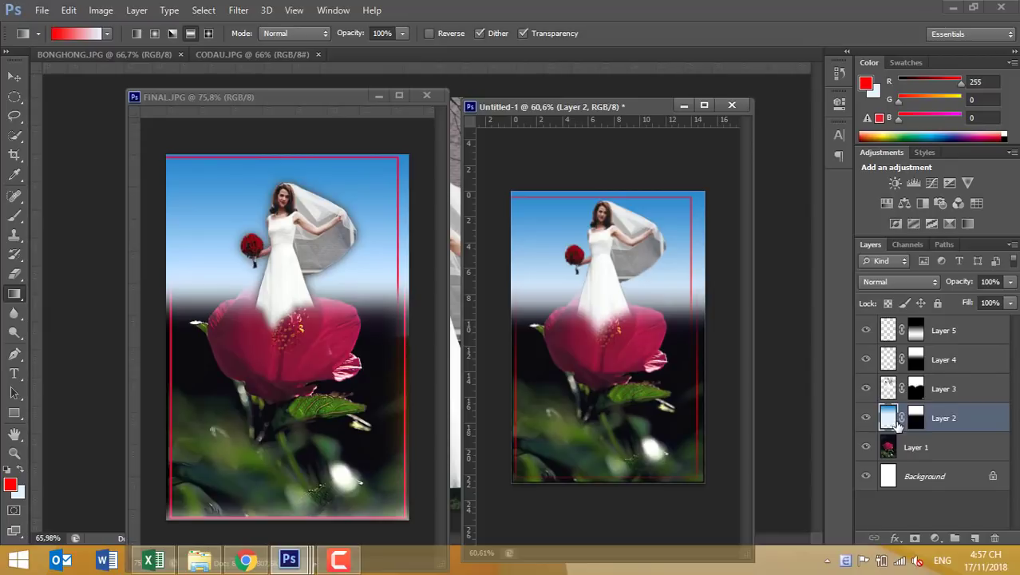
pyautogui.hotkey('ctrl', 't')
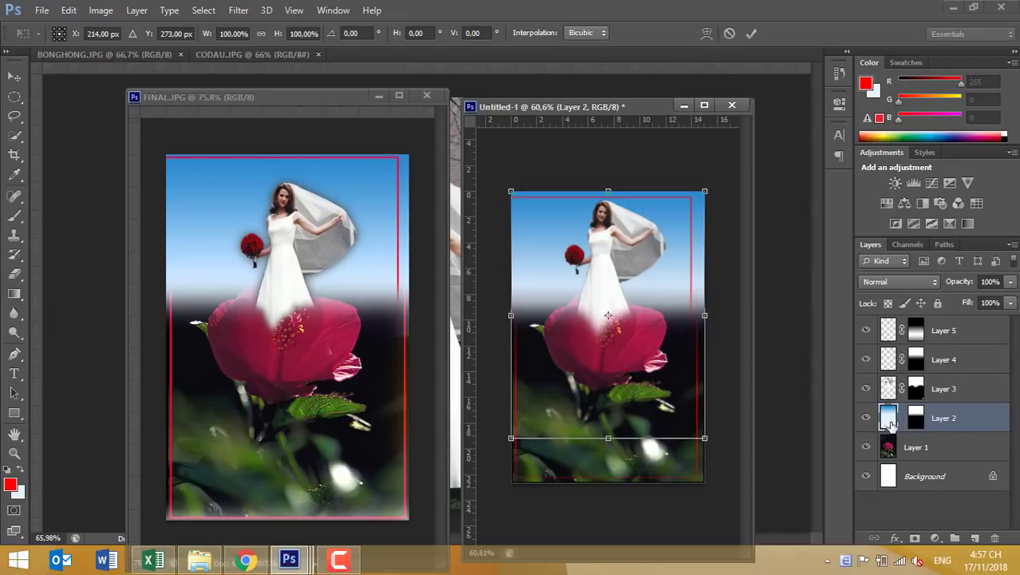
pyautogui.moveTo(608, 481); pyautogui.dragTo(609, 463)
pyautogui.press('Return')
pyautogui.press('g')
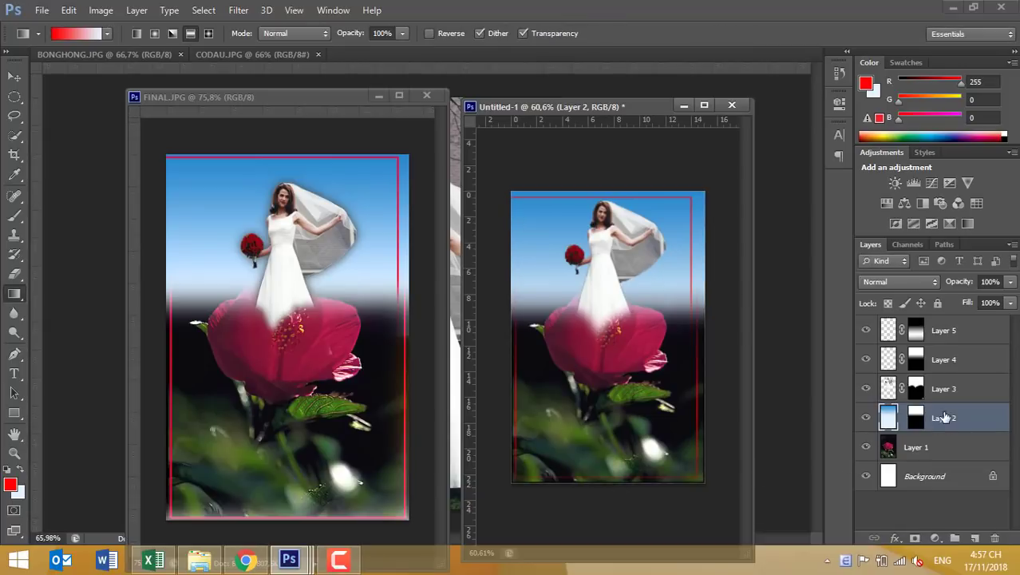
pyautogui.click(918, 423)
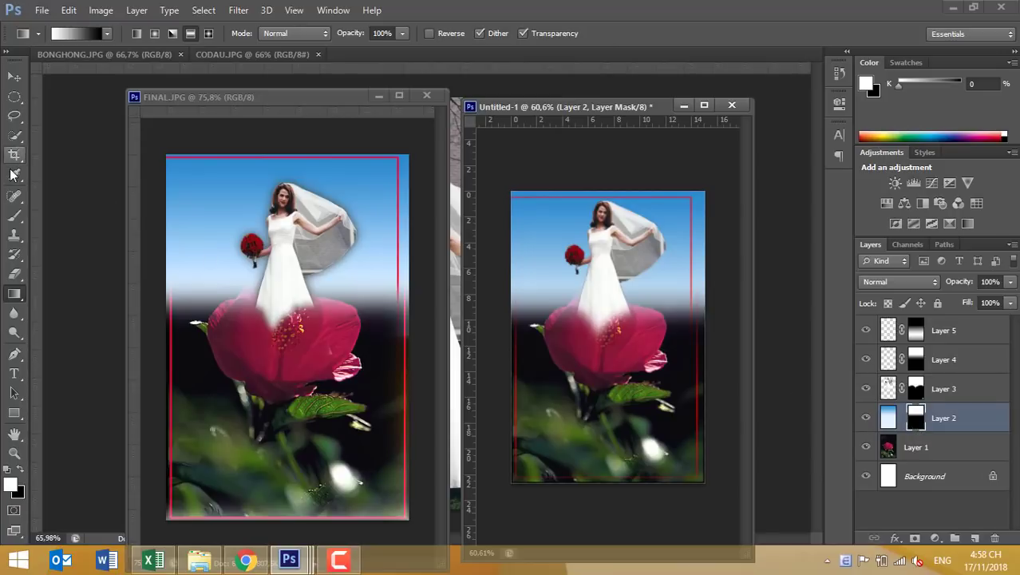
# - Switch to the Brush tool with the 55 px round tip
pyautogui.click(13, 216)
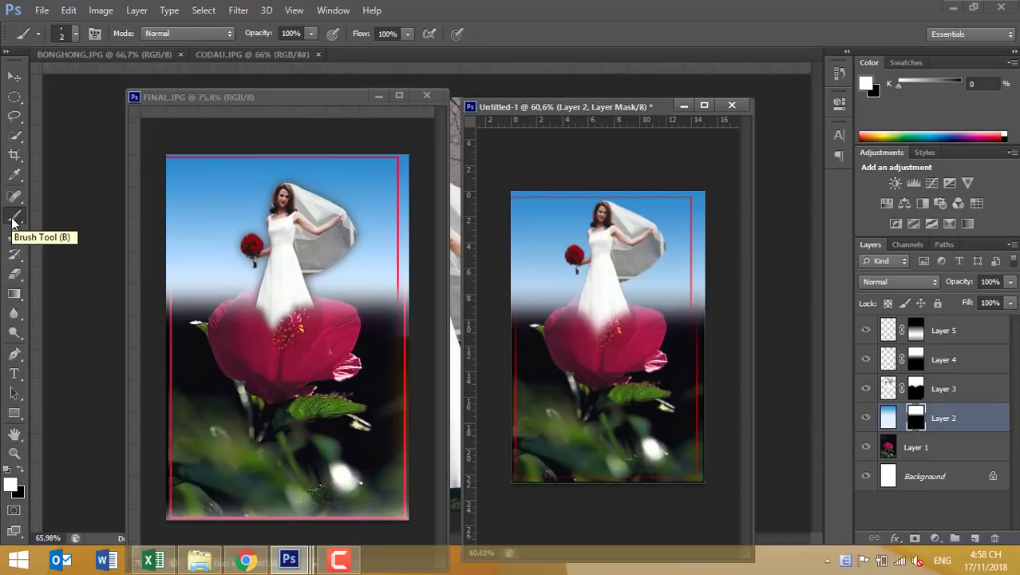
pyautogui.click(75, 33)
pyautogui.click(82, 148)
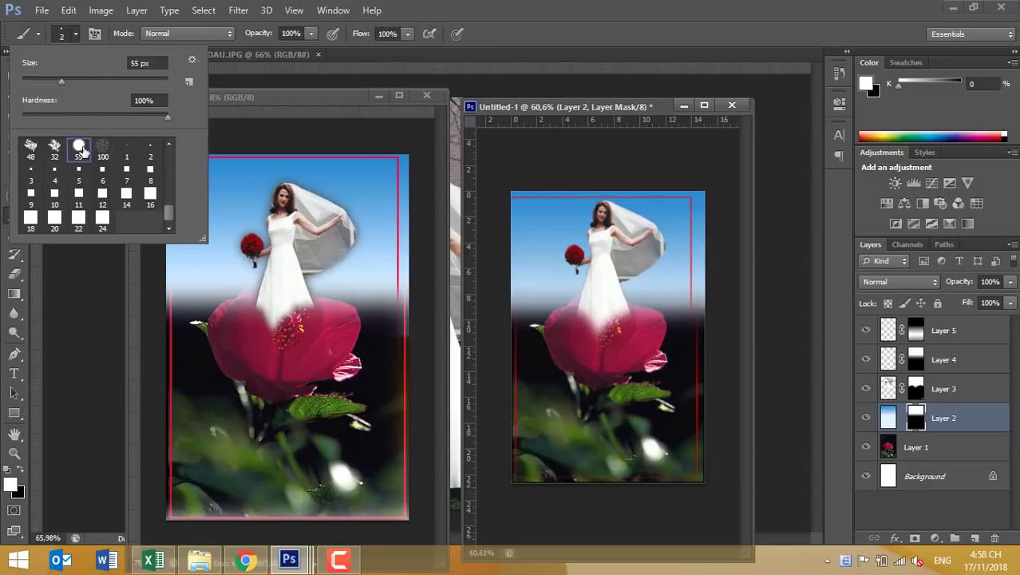
pyautogui.write('0')
pyautogui.click(533, 42)
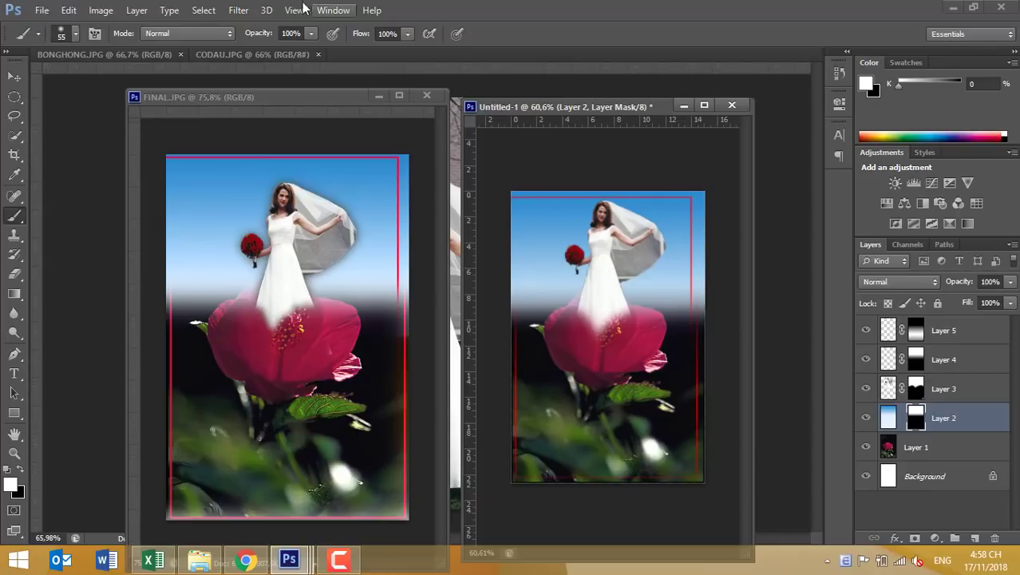
# - Paint faint strokes on the mask's lower-right corner, reducing brush opacity from 26% to 11%
pyautogui.click(310, 33)
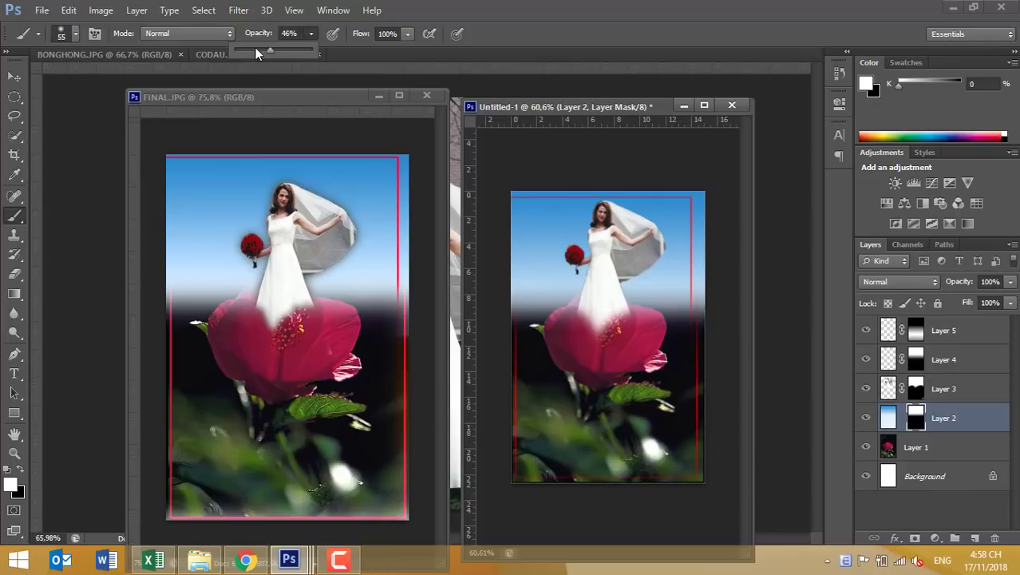
pyautogui.click(713, 380)
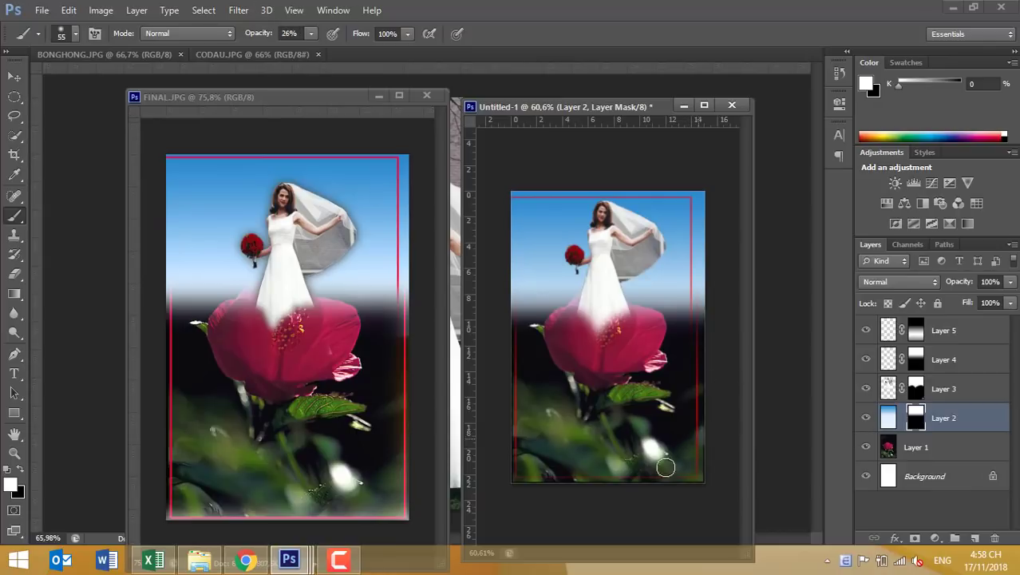
pyautogui.moveTo(660, 468); pyautogui.dragTo(712, 459)
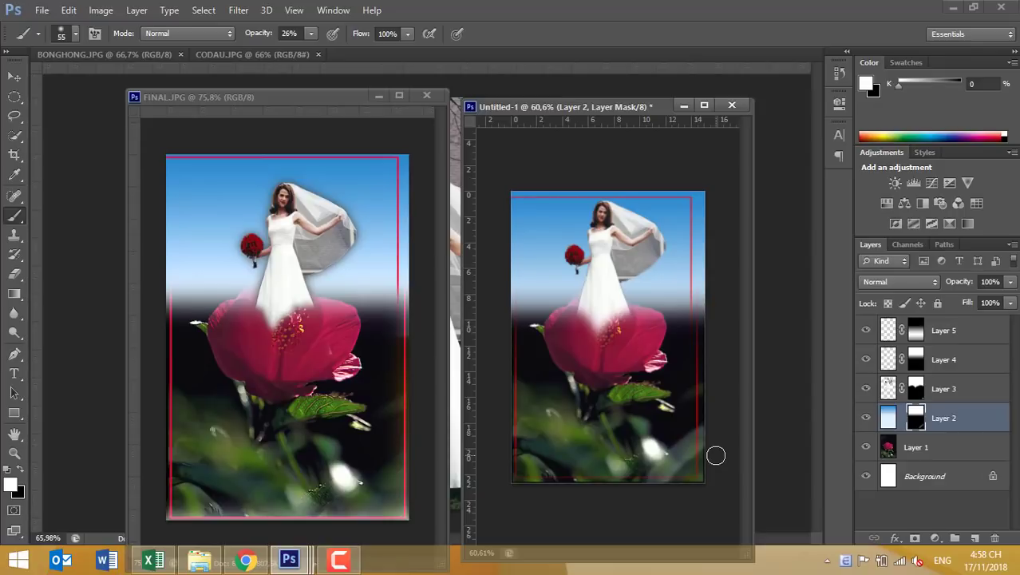
pyautogui.hotkey('ctrl', 'z')
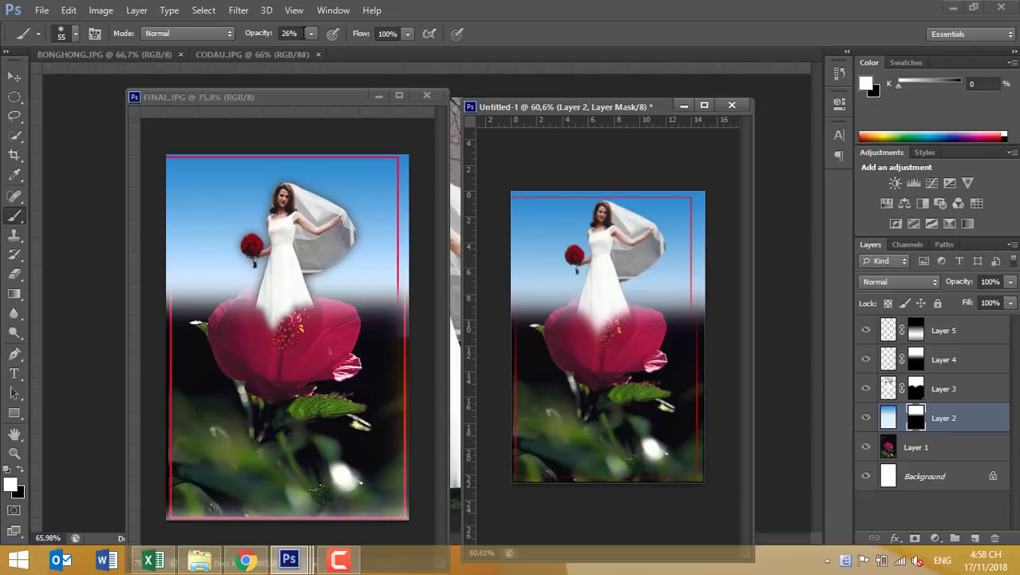
pyautogui.click(311, 35)
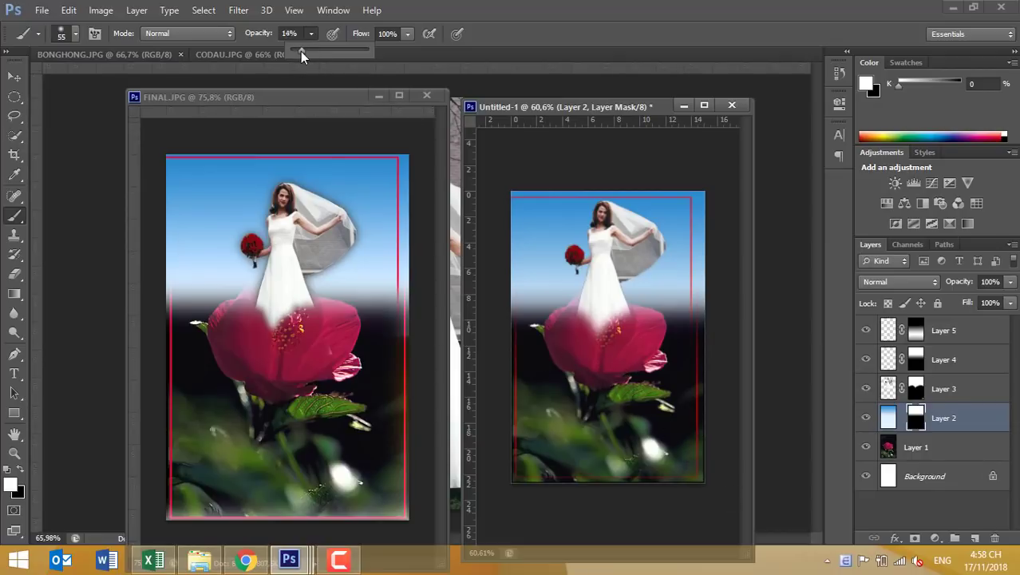
pyautogui.moveTo(300, 51); pyautogui.dragTo(298, 51)
pyautogui.click(683, 447)
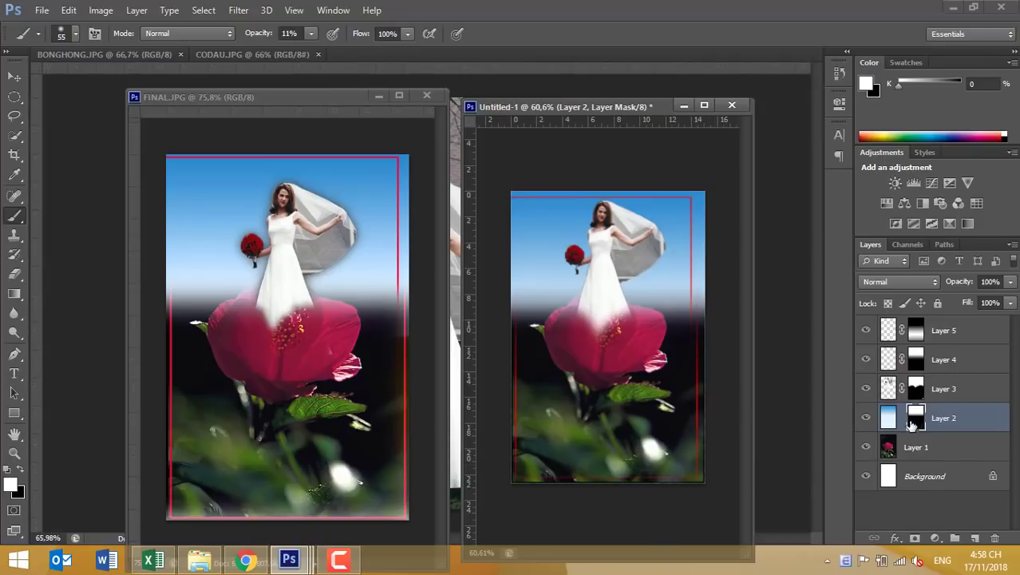
pyautogui.click(706, 463)
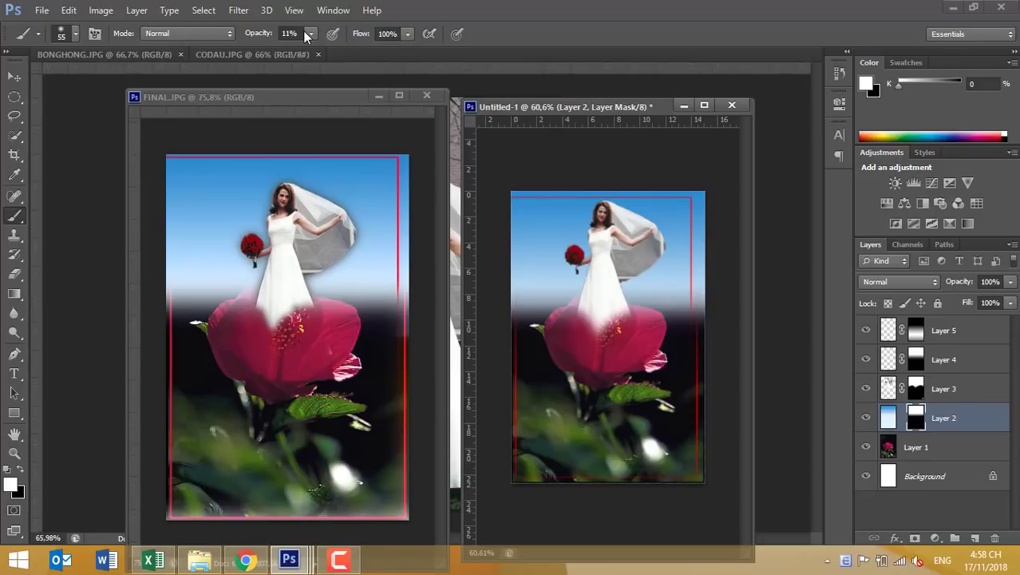
# - Lower the brush opacity to about 5% and raise the document window
pyautogui.click(306, 34)
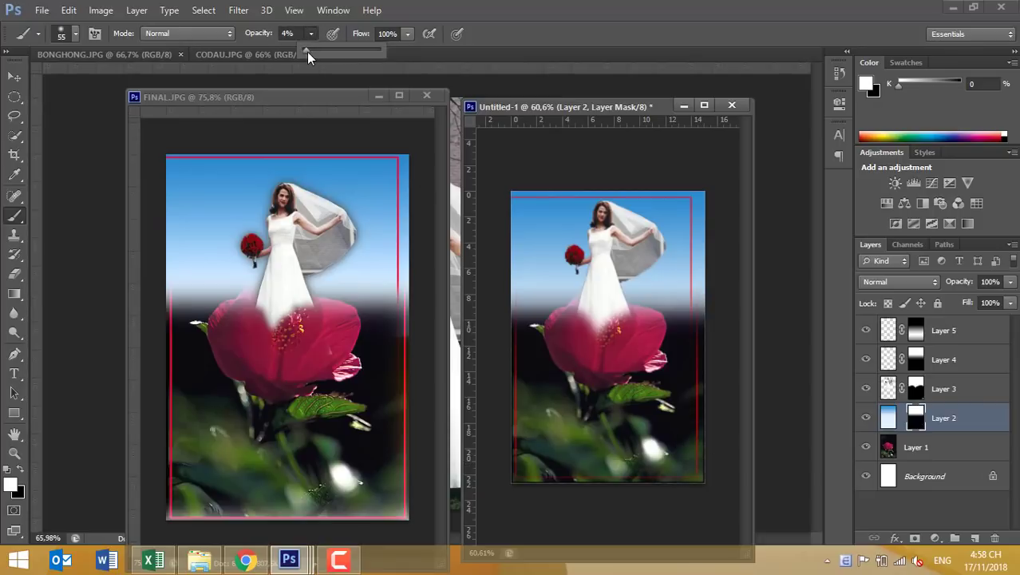
pyautogui.moveTo(307, 52); pyautogui.dragTo(308, 52)
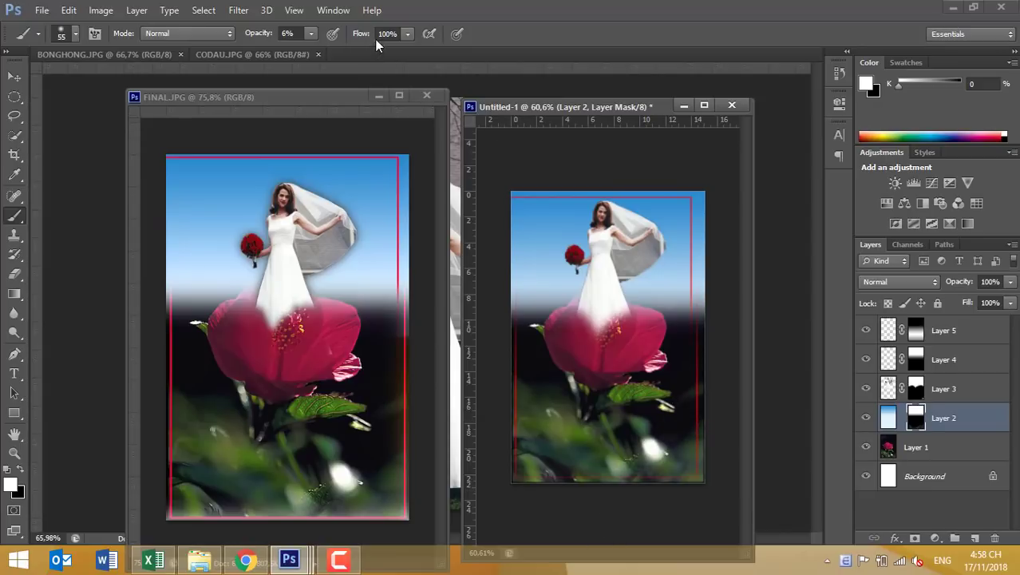
pyautogui.click(310, 34)
pyautogui.click(725, 419)
pyautogui.moveTo(647, 110); pyautogui.dragTo(645, 84)
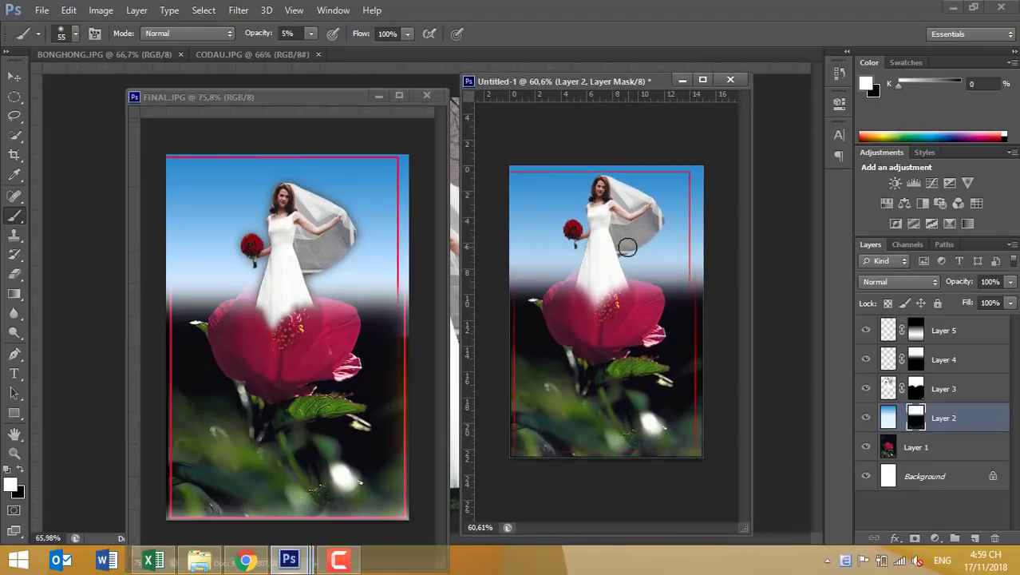
# - Compare with FINAL.JPG, then return to Untitled-1 with Layer 3 and the Move tool selected
pyautogui.scroll(2, 627, 248)
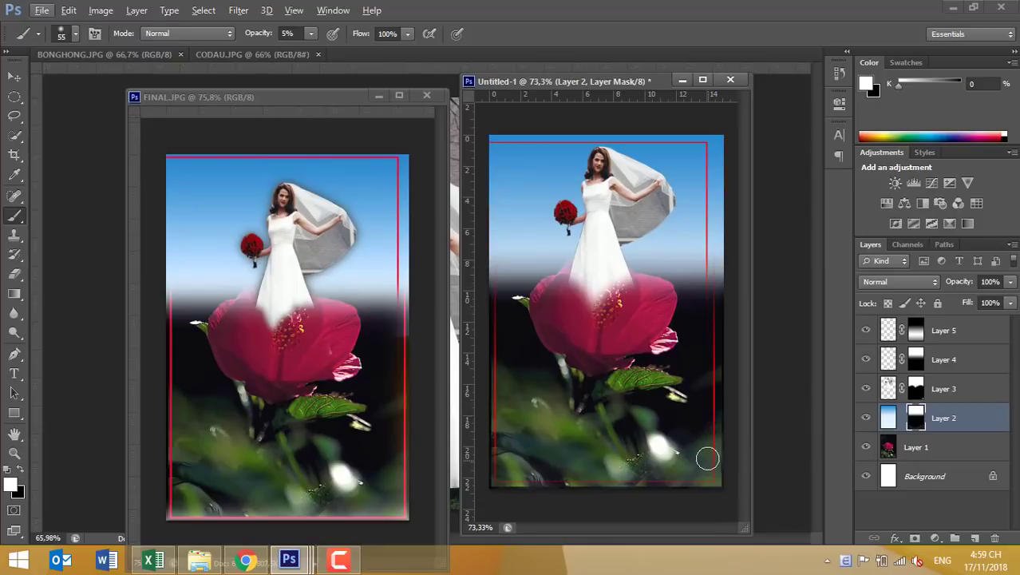
pyautogui.moveTo(341, 100); pyautogui.dragTo(343, 84)
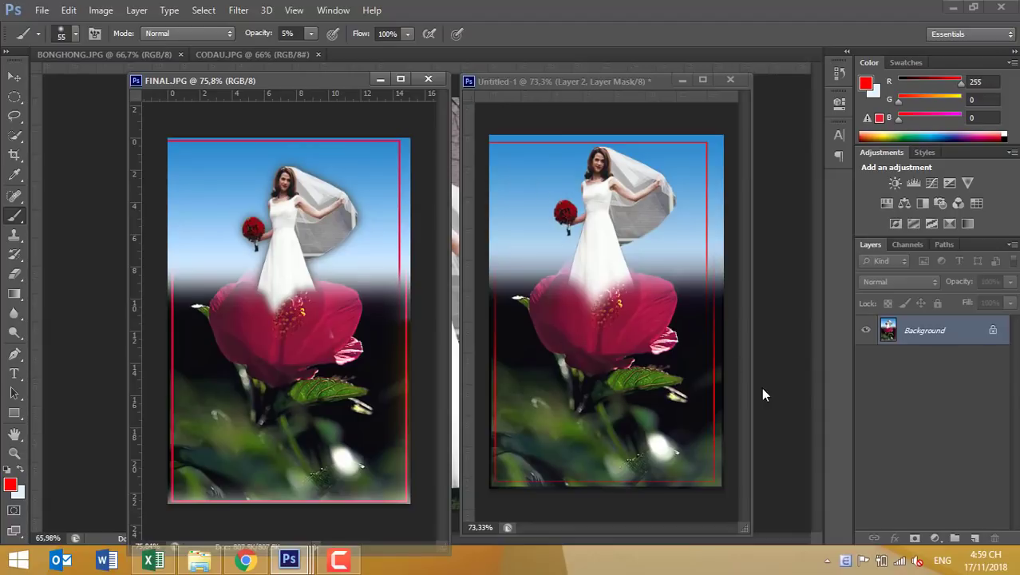
pyautogui.click(634, 76)
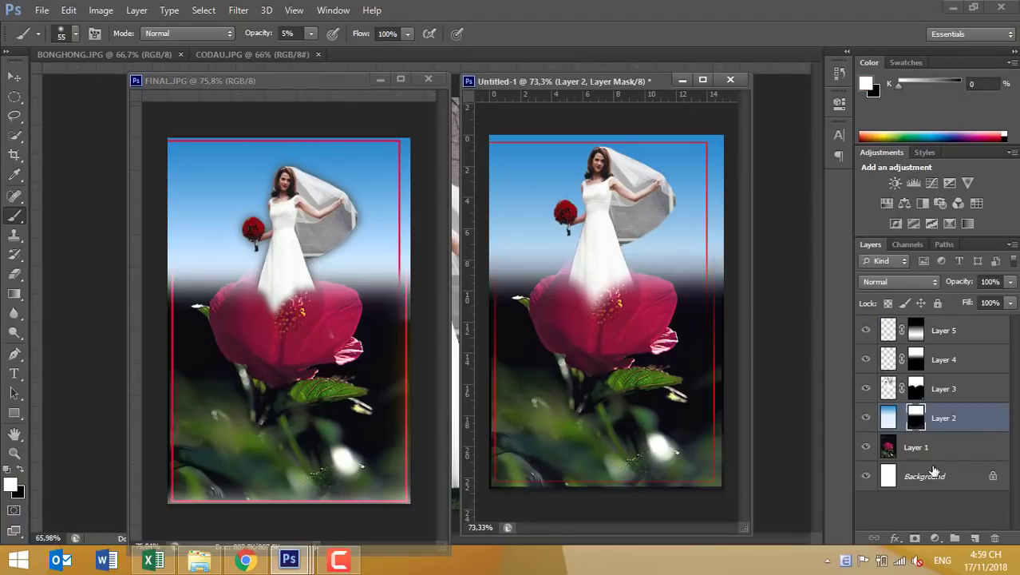
pyautogui.click(896, 390)
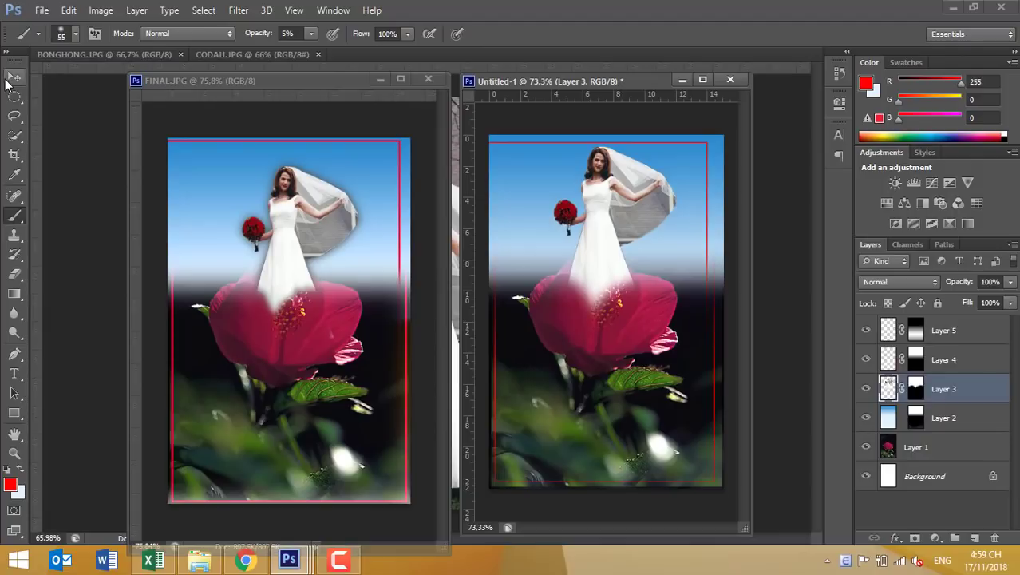
pyautogui.click(7, 80)
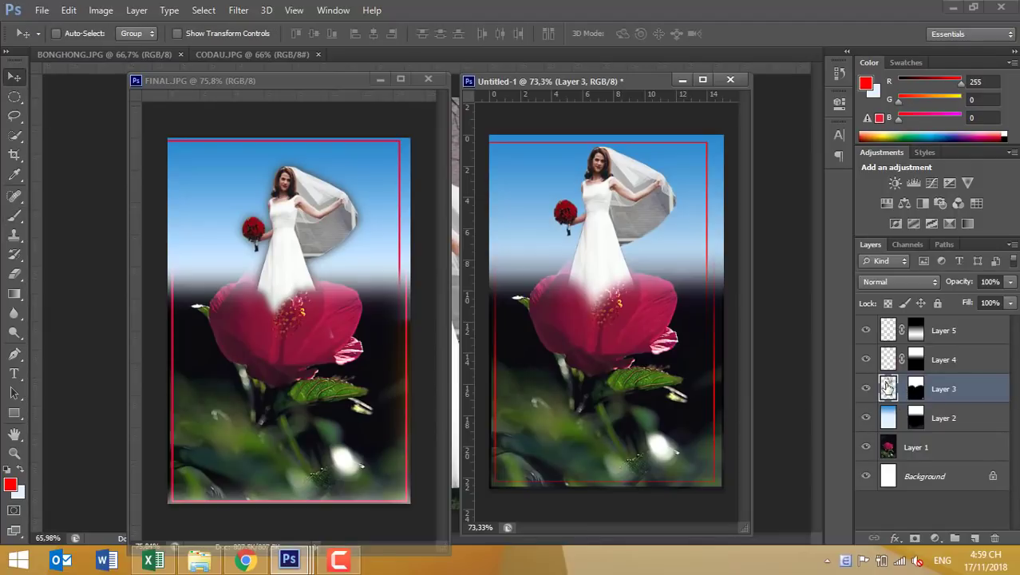
# - Scale the bride on Layer 3 to about 90% and nudge her up slightly
pyautogui.hotkey('ctrl', 't')
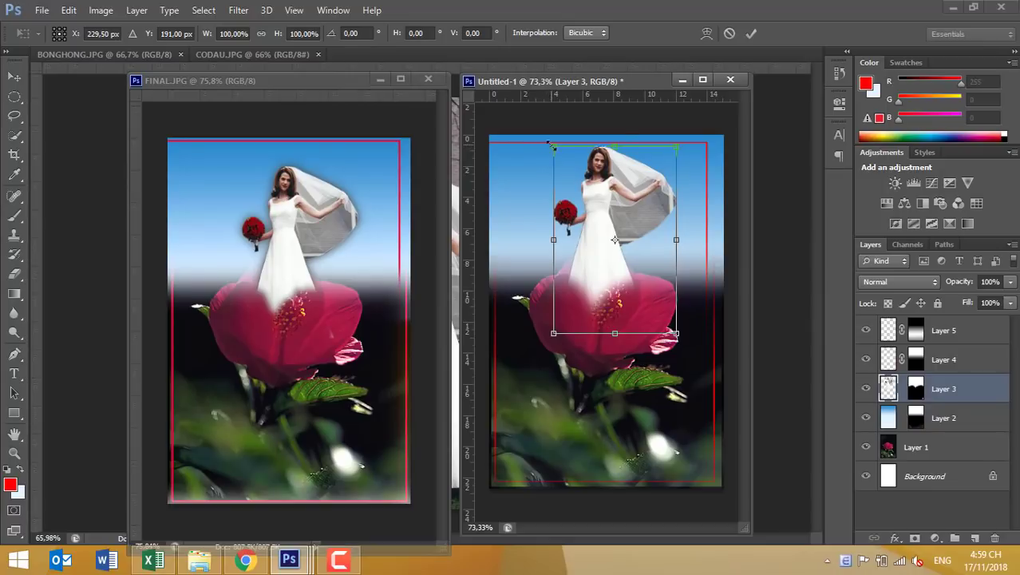
pyautogui.moveTo(548, 142); pyautogui.dragTo(573, 175)
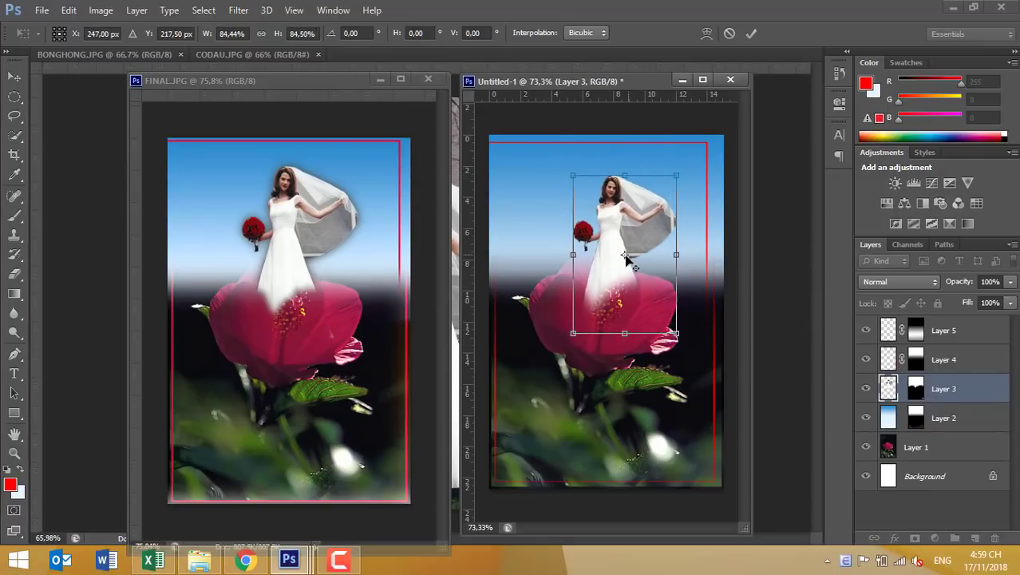
pyautogui.moveTo(612, 254); pyautogui.dragTo(606, 290)
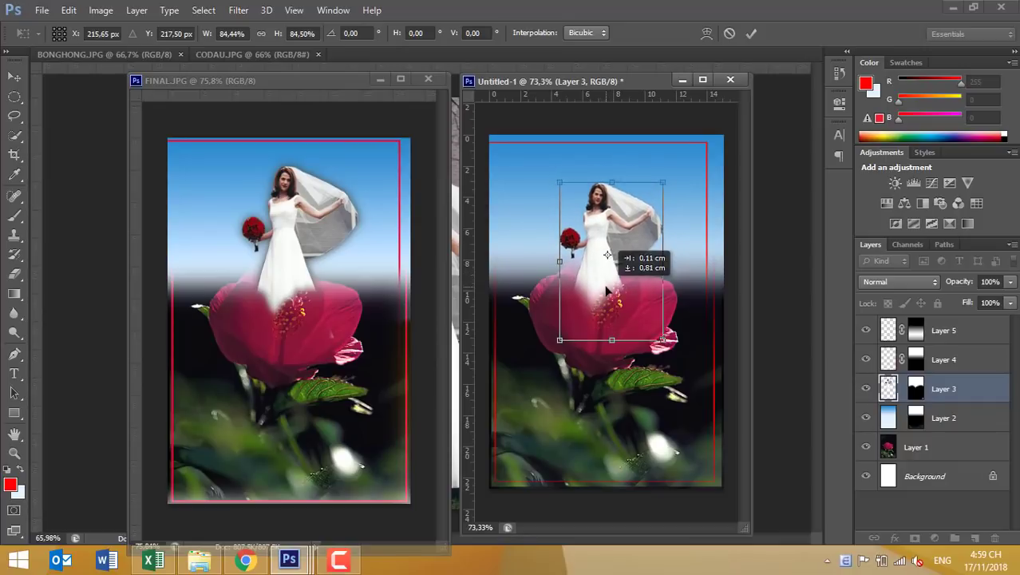
pyautogui.moveTo(556, 182); pyautogui.dragTo(552, 170)
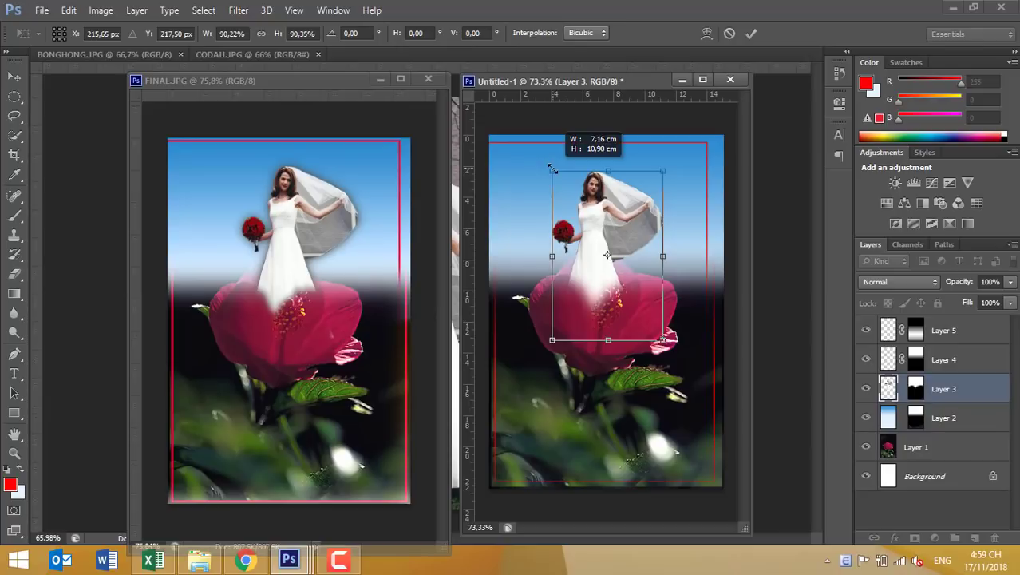
pyautogui.moveTo(597, 290); pyautogui.dragTo(597, 279)
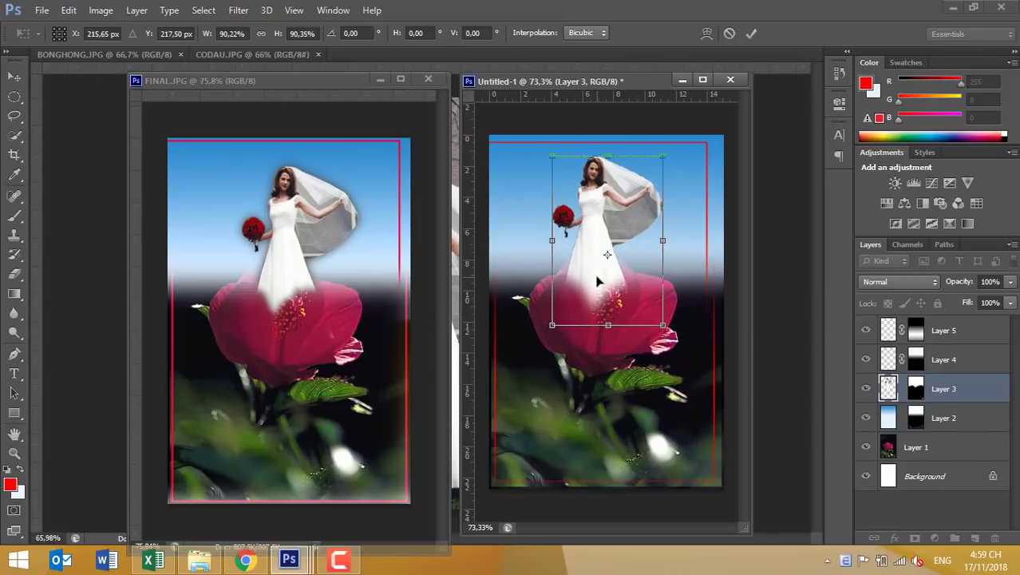
pyautogui.press('Return')
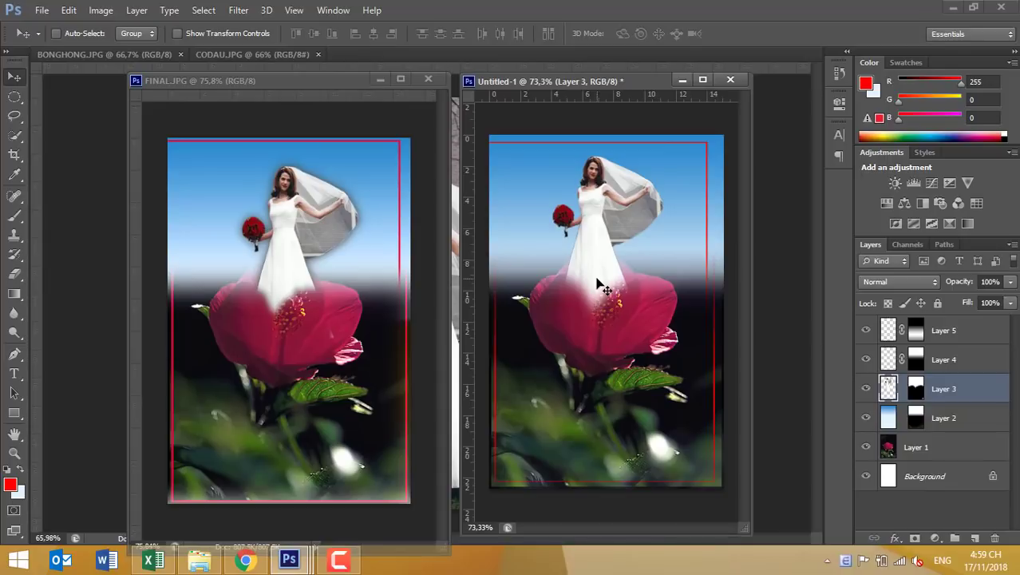